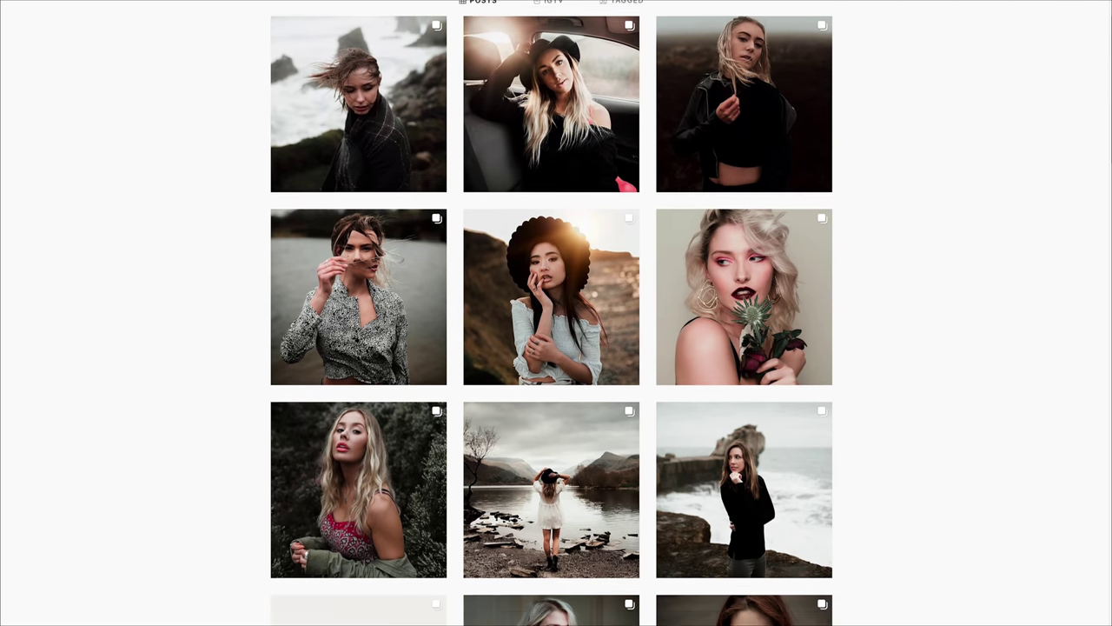
Look through the photographer's Instagram portrait posts and view the Paignton Pier photo of the woman in black.
{"action": "scroll", "coordinate": [1107, 233], "scroll_direction": "down", "scroll_amount": 6}
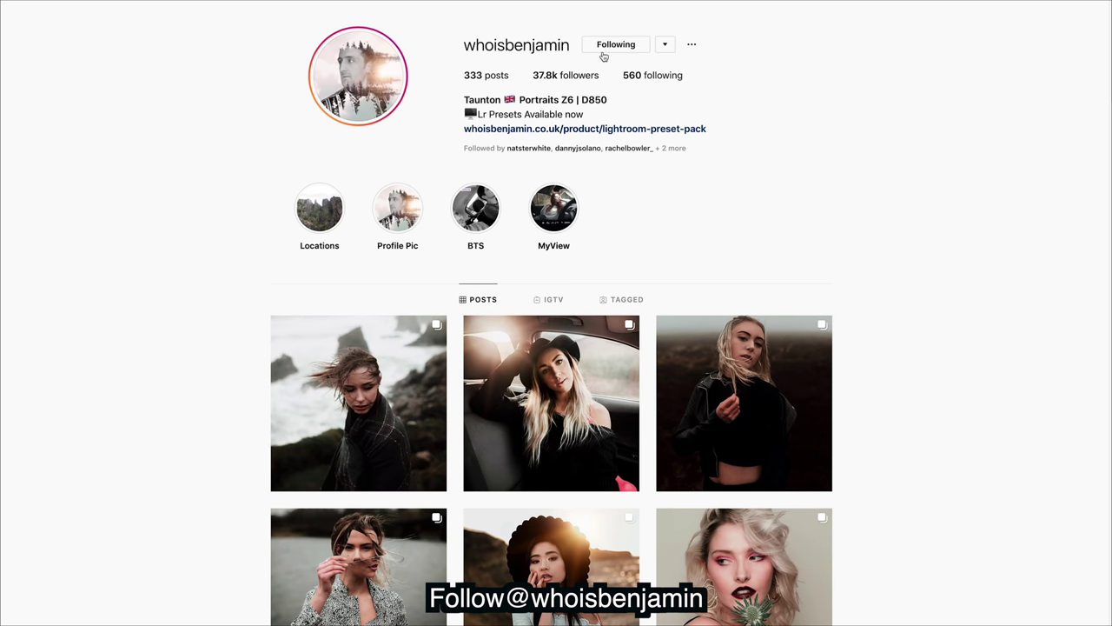
{"action": "scroll", "coordinate": [556, 347], "scroll_direction": "down", "scroll_amount": 4}
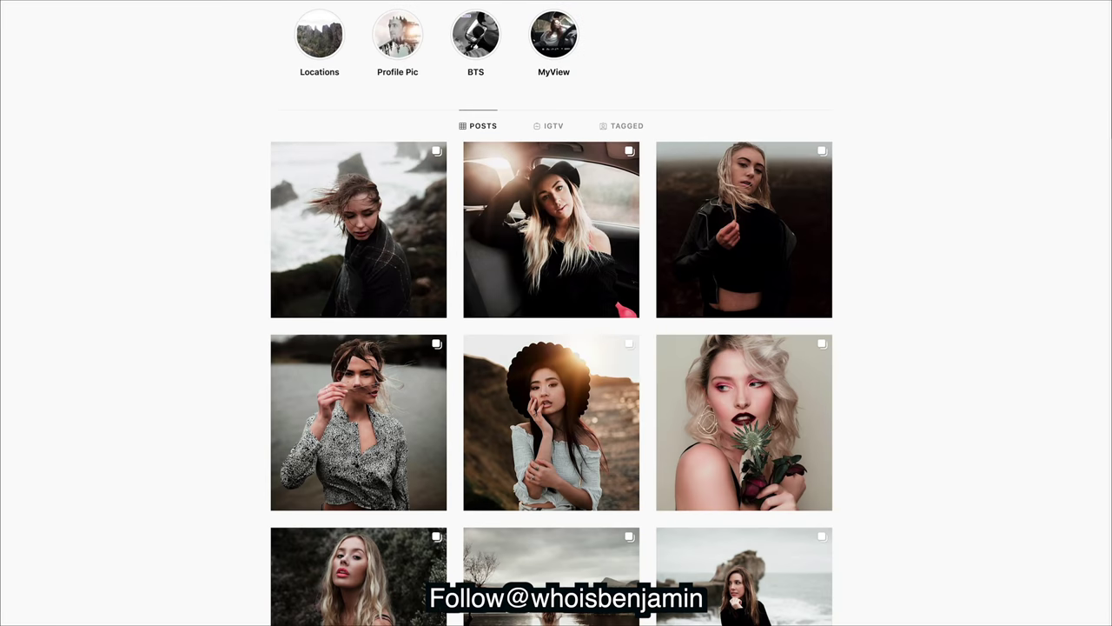
{"action": "scroll", "coordinate": [556, 348], "scroll_direction": "down", "scroll_amount": 10}
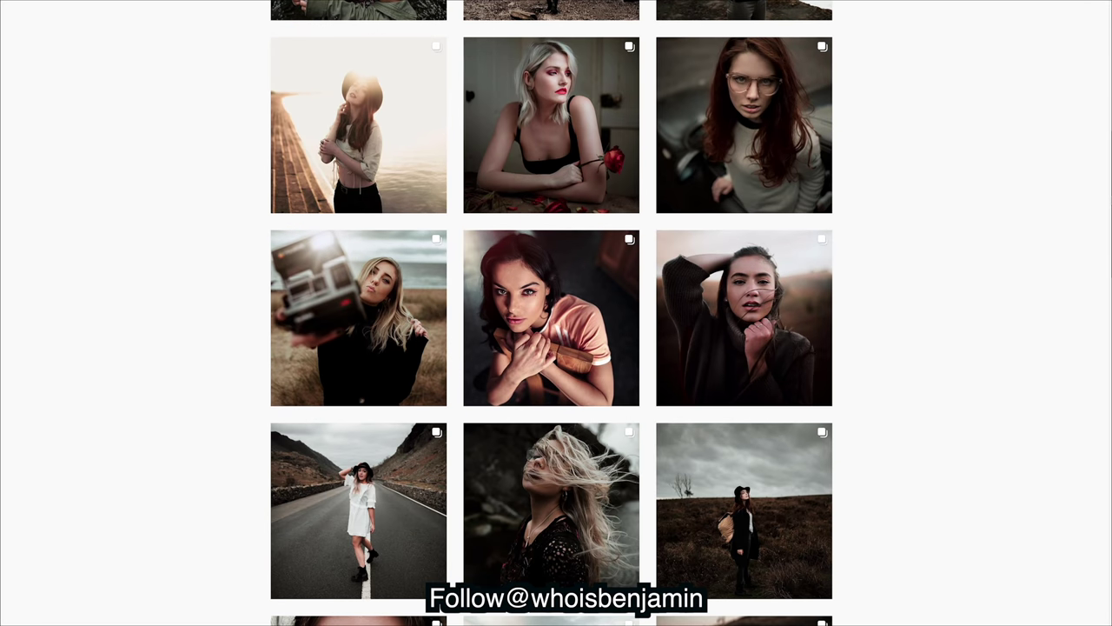
{"action": "scroll", "coordinate": [1105, 252], "scroll_direction": "down", "scroll_amount": 3}
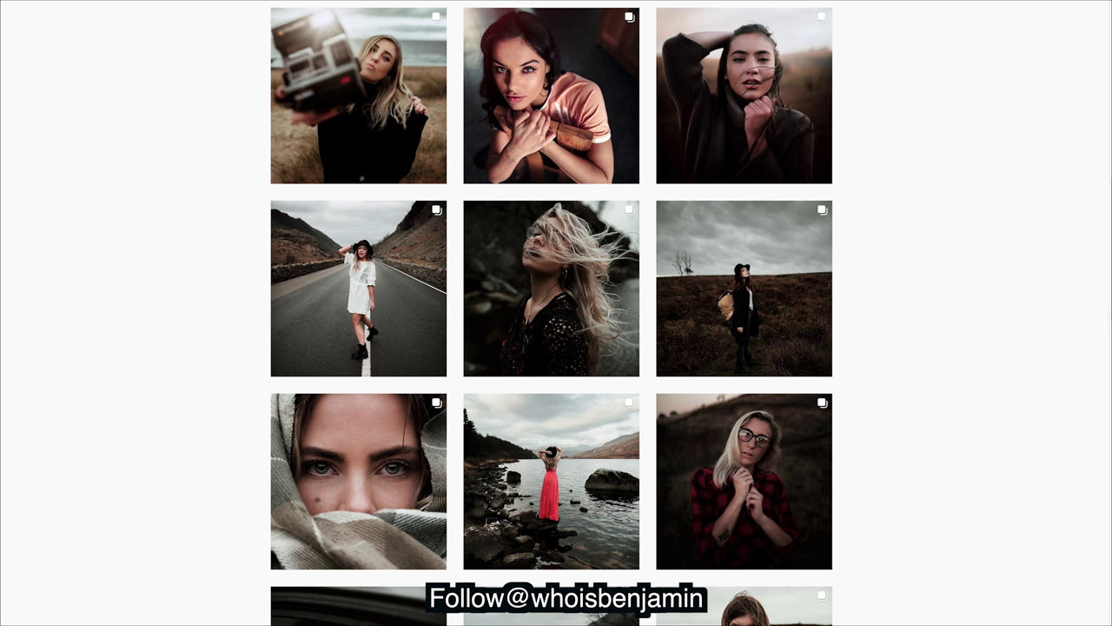
{"action": "scroll", "coordinate": [1110, 198], "scroll_direction": "down", "scroll_amount": 2}
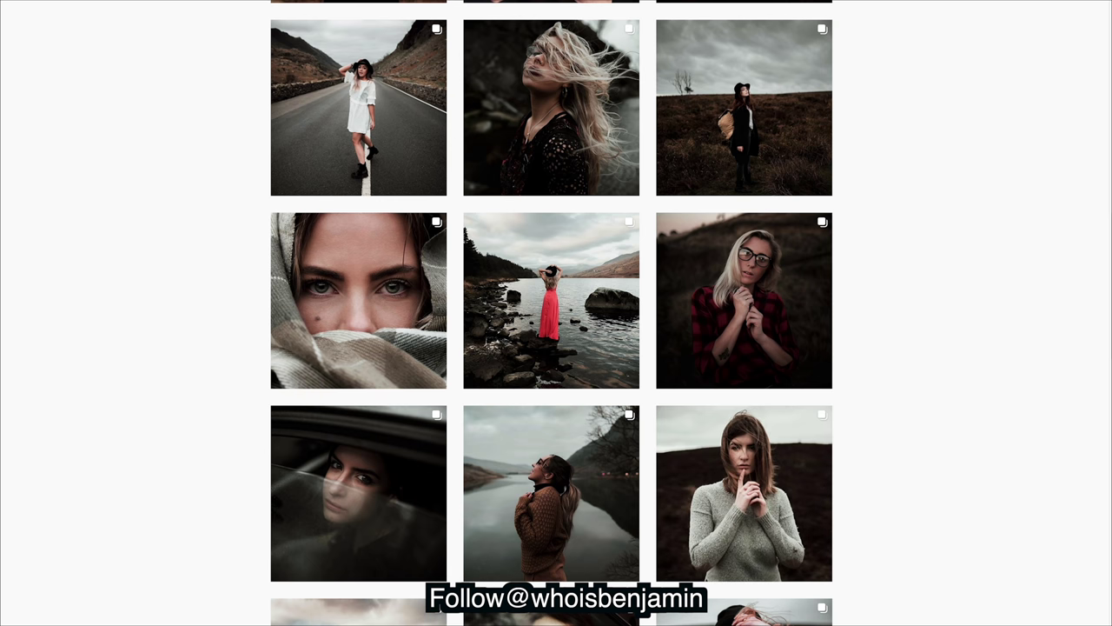
{"action": "scroll", "coordinate": [552, 313], "scroll_direction": "down", "scroll_amount": 5}
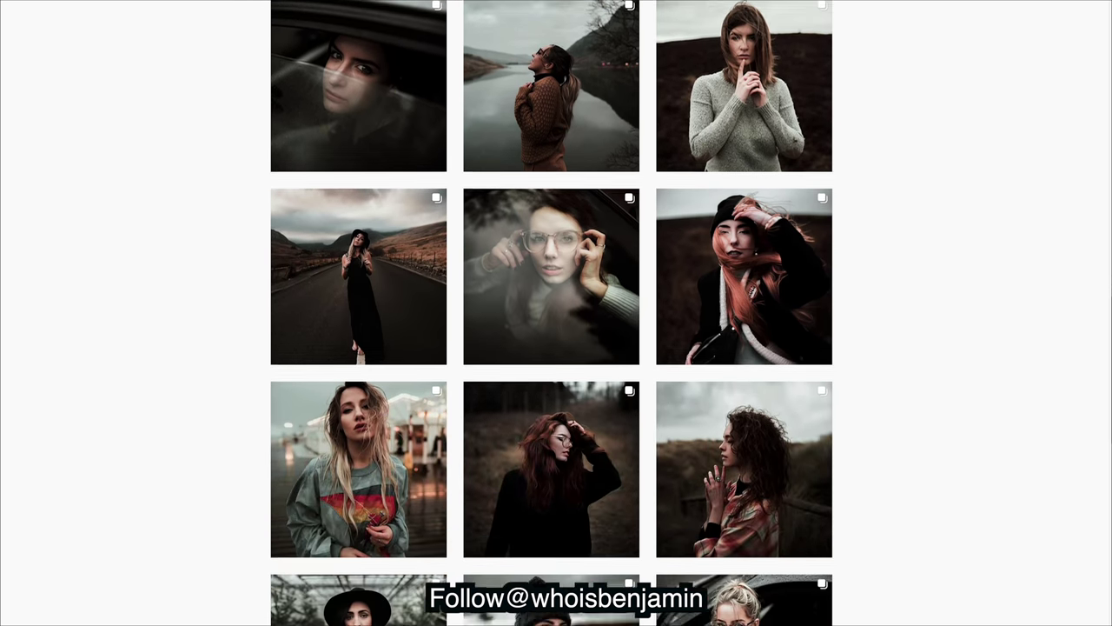
{"action": "scroll", "coordinate": [552, 313], "scroll_direction": "down", "scroll_amount": 5}
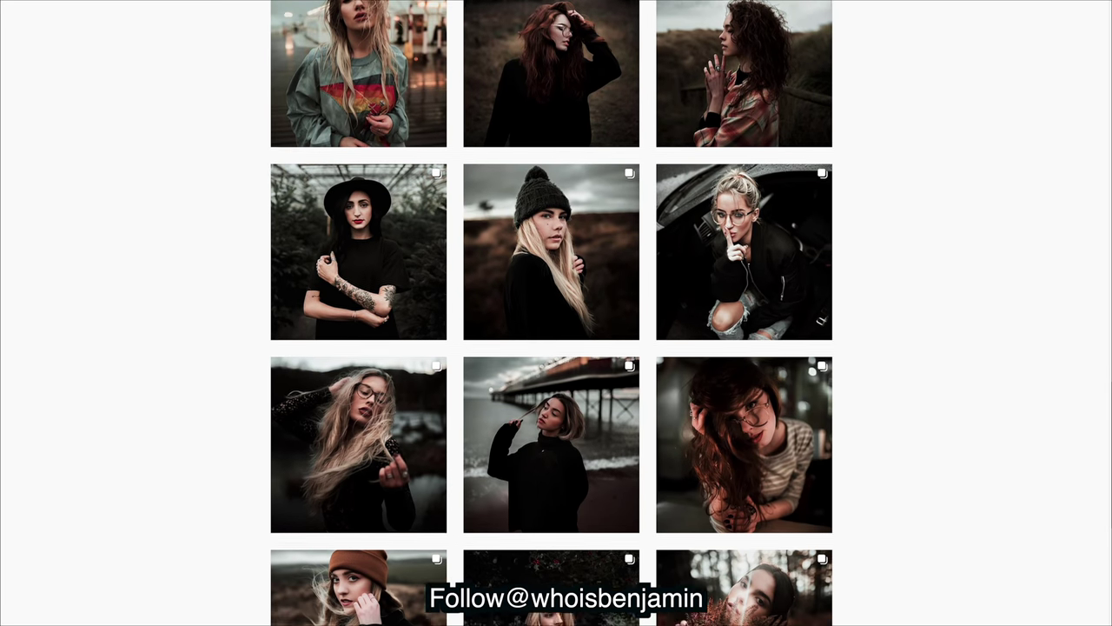
{"action": "left_click", "coordinate": [562, 393]}
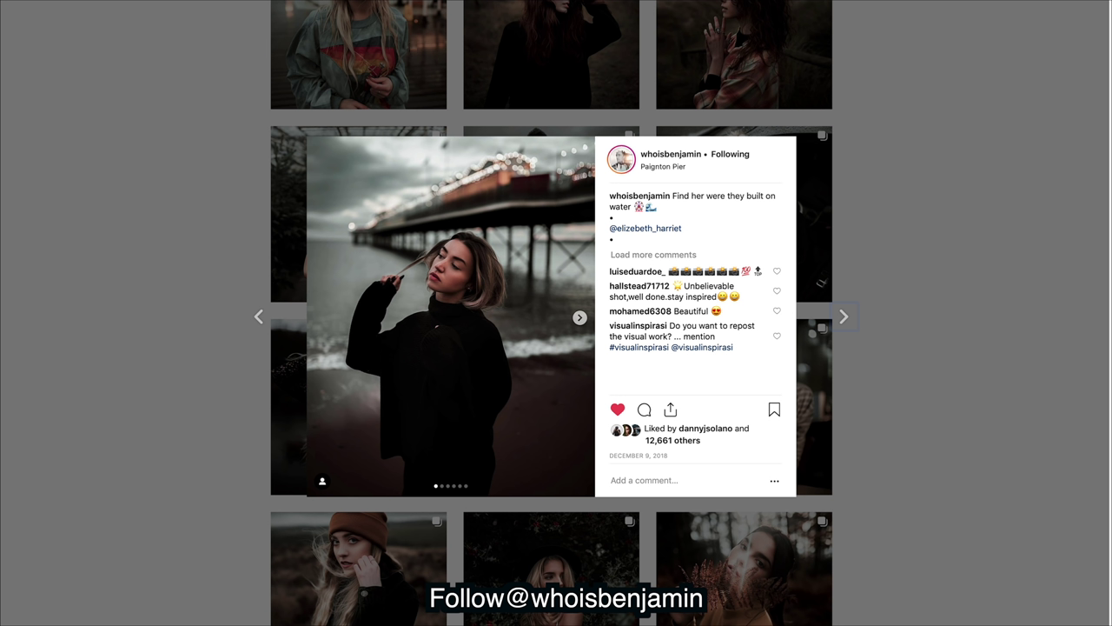
{"action": "key", "text": "Escape"}
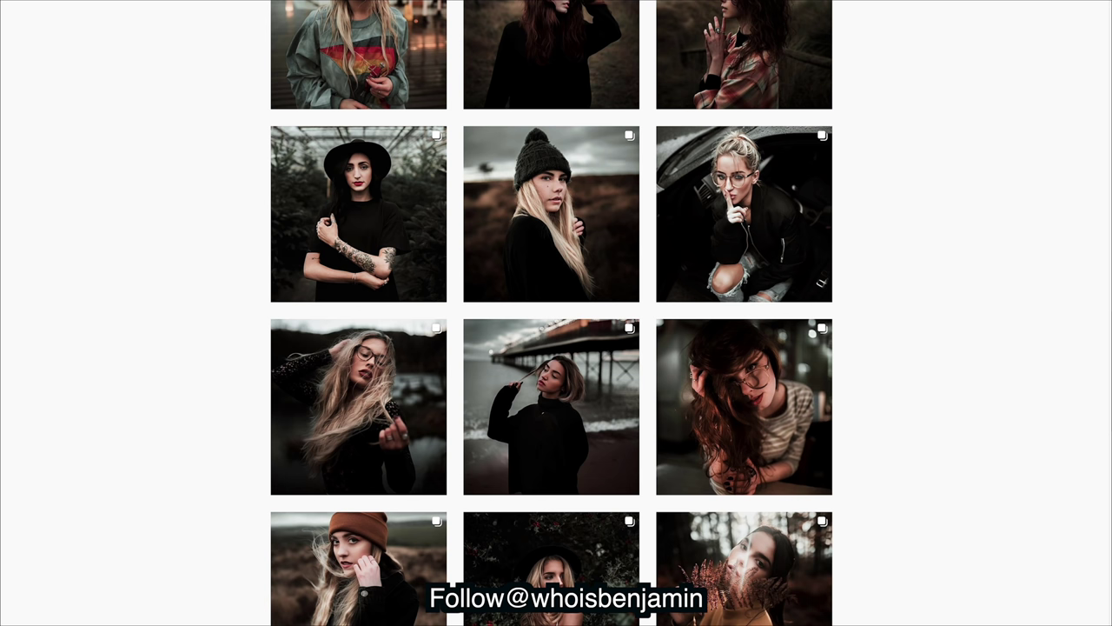
Go back up to the profile's bio and open its Lightroom preset pack link.
{"action": "scroll", "coordinate": [552, 313], "scroll_direction": "up", "scroll_amount": 2}
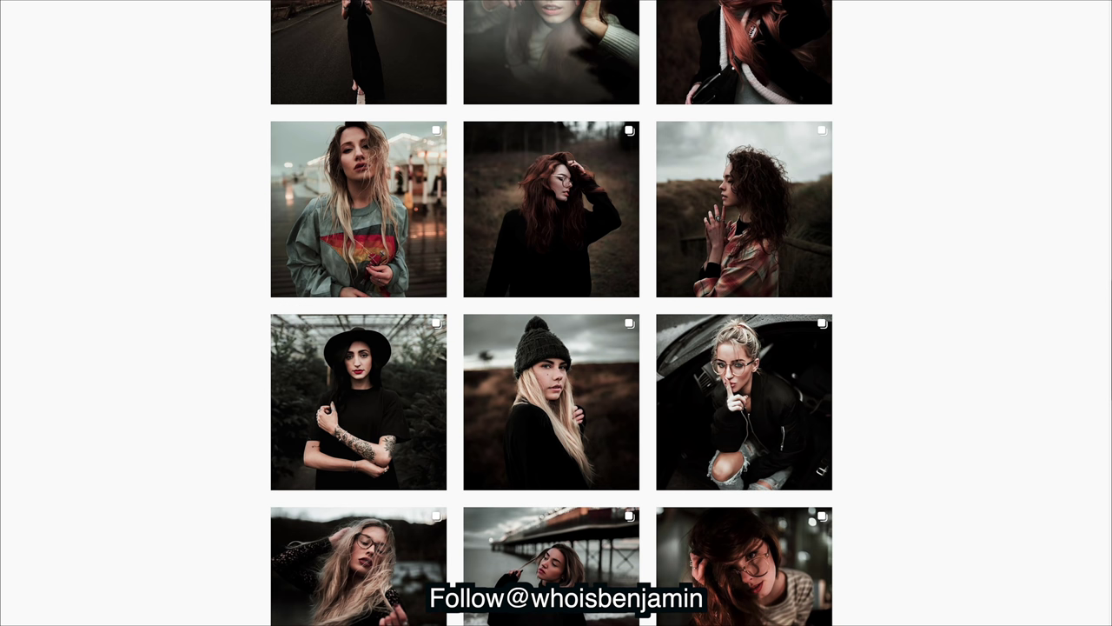
{"action": "scroll", "coordinate": [552, 313], "scroll_direction": "up", "scroll_amount": 1}
{"action": "scroll", "coordinate": [552, 313], "scroll_direction": "up", "scroll_amount": 5}
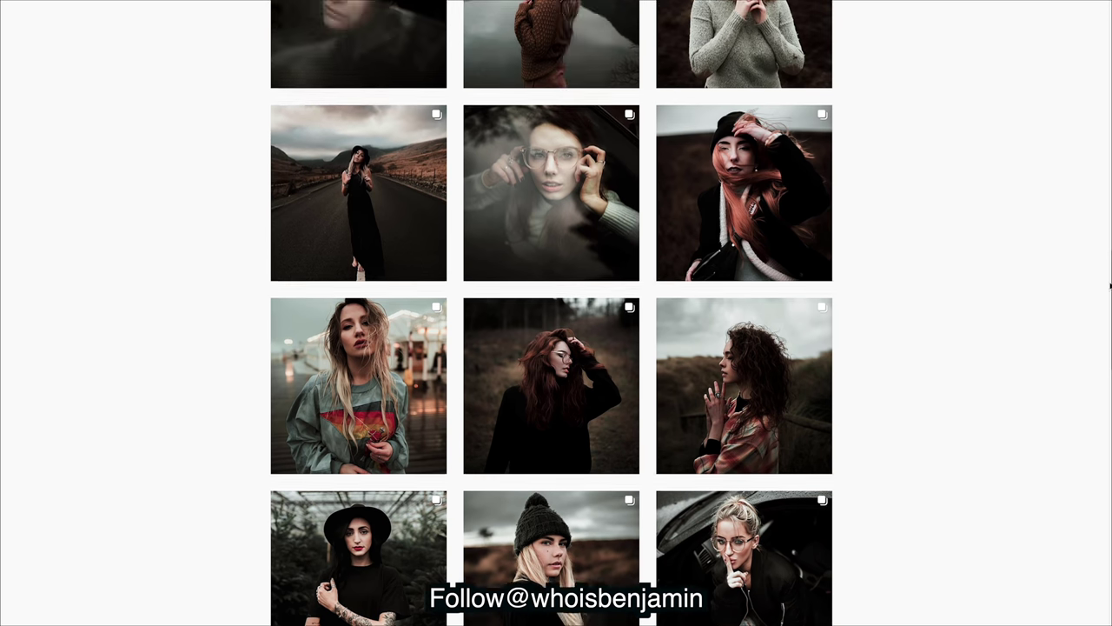
{"action": "scroll", "coordinate": [552, 313], "scroll_direction": "up", "scroll_amount": 3}
{"action": "scroll", "coordinate": [391, 402], "scroll_direction": "up", "scroll_amount": 10}
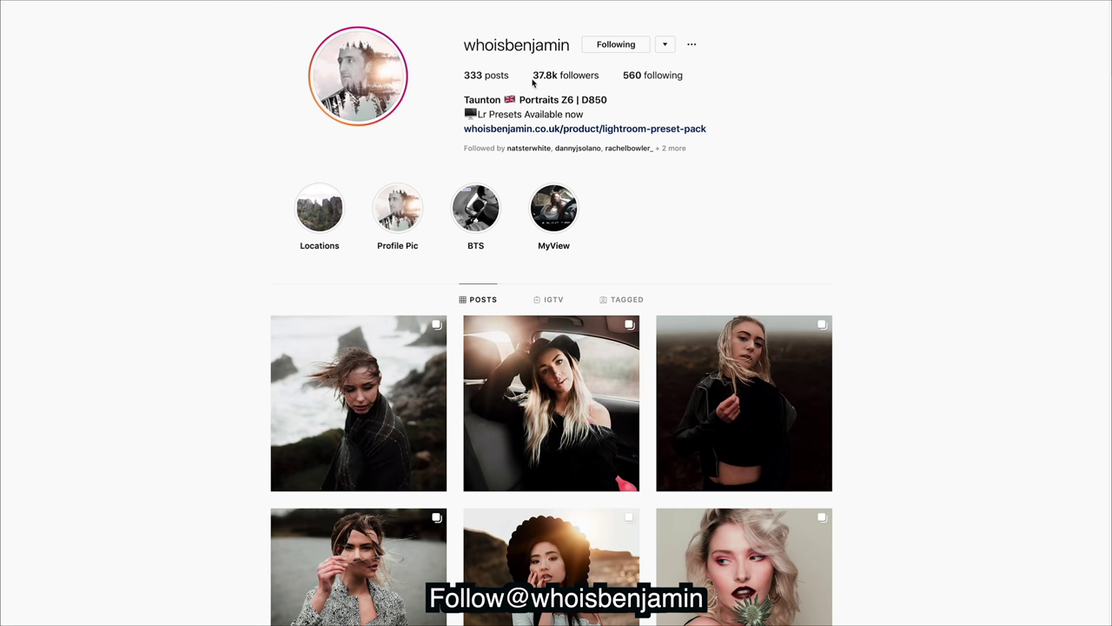
{"action": "left_click", "coordinate": [529, 129]}
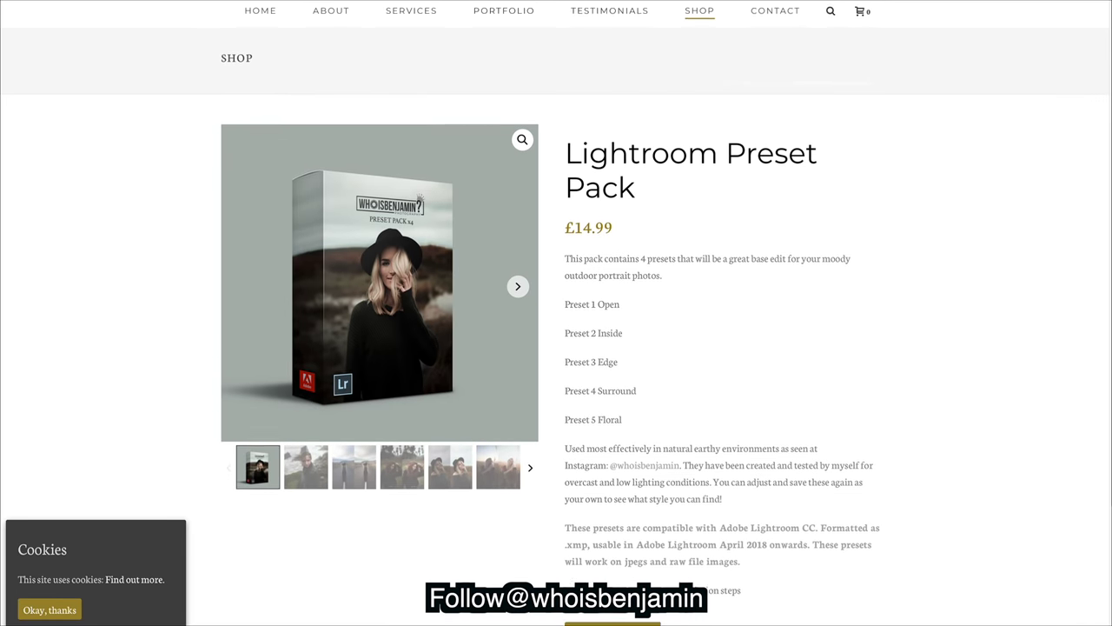
Review the Lightroom Preset Pack description and look through its before-and-after sample images.
{"action": "scroll", "coordinate": [426, 278], "scroll_direction": "down", "scroll_amount": 3}
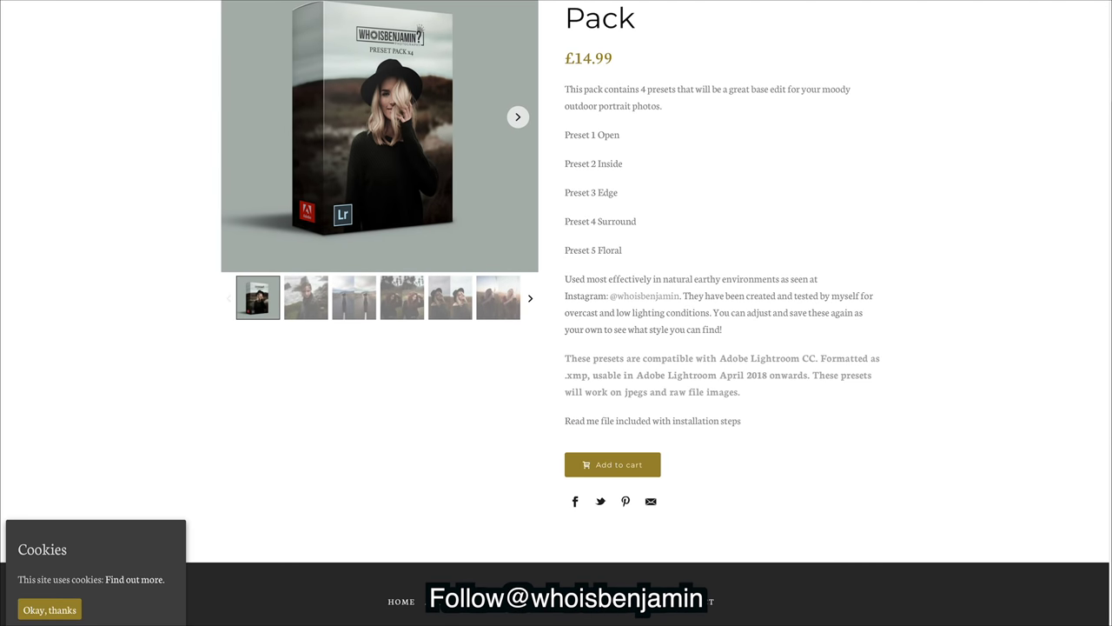
{"action": "scroll", "coordinate": [436, 465], "scroll_direction": "up", "scroll_amount": 2}
{"action": "left_click", "coordinate": [353, 393]}
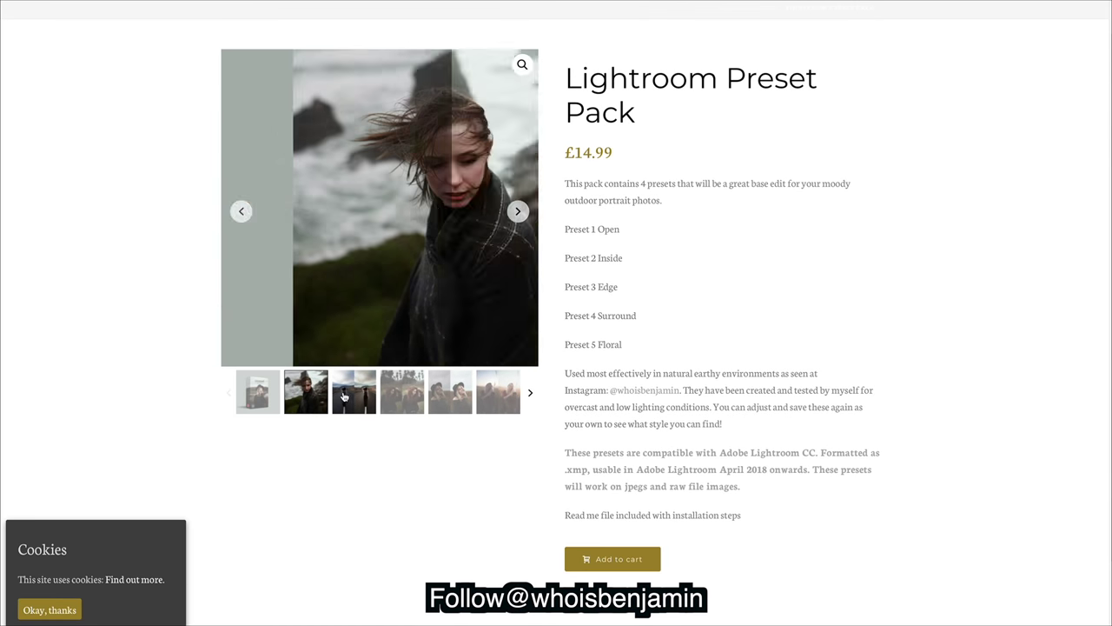
{"action": "left_click", "coordinate": [402, 392]}
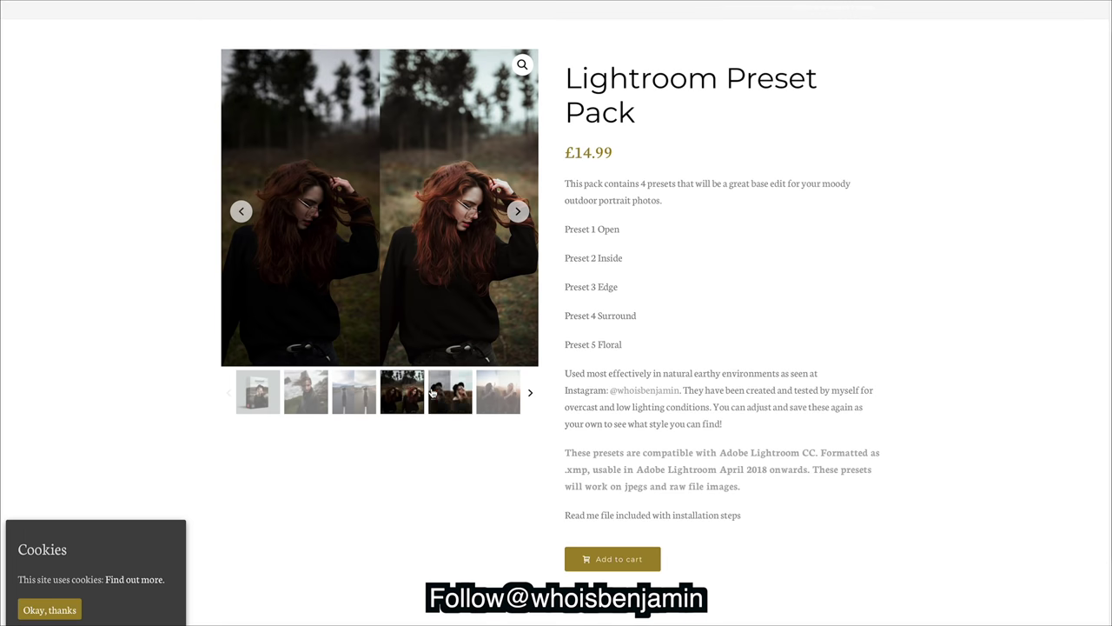
{"action": "left_click", "coordinate": [449, 393]}
{"action": "left_click", "coordinate": [498, 393]}
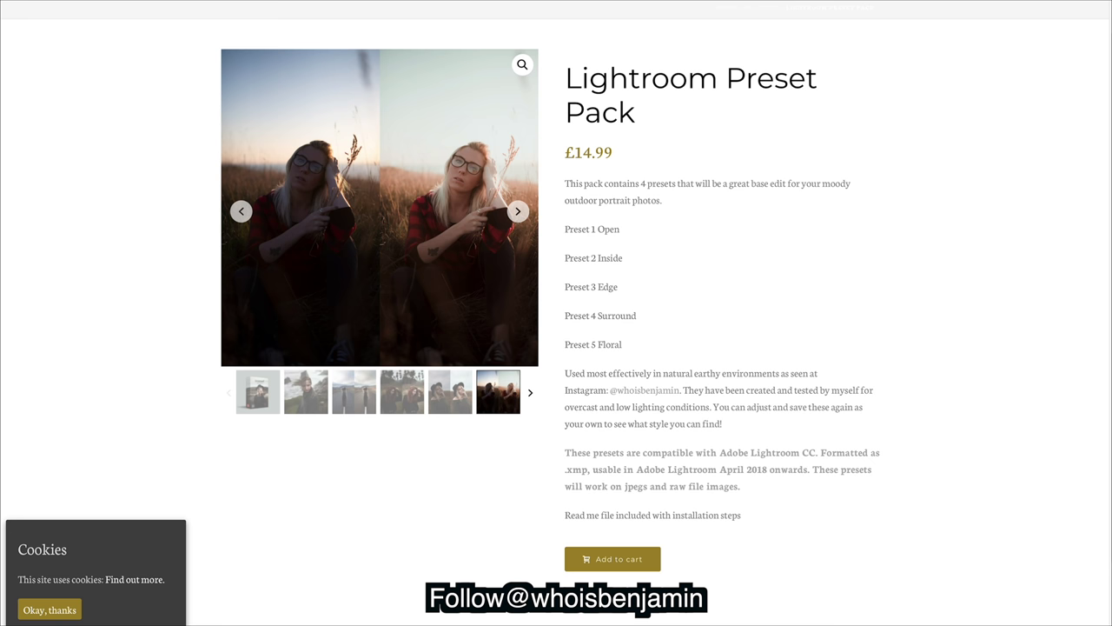
{"action": "left_click", "coordinate": [449, 392]}
Return to the Instagram profile and study the colors and tones of its moody portraits.
{"action": "scroll", "coordinate": [556, 313], "scroll_direction": "down", "scroll_amount": 2}
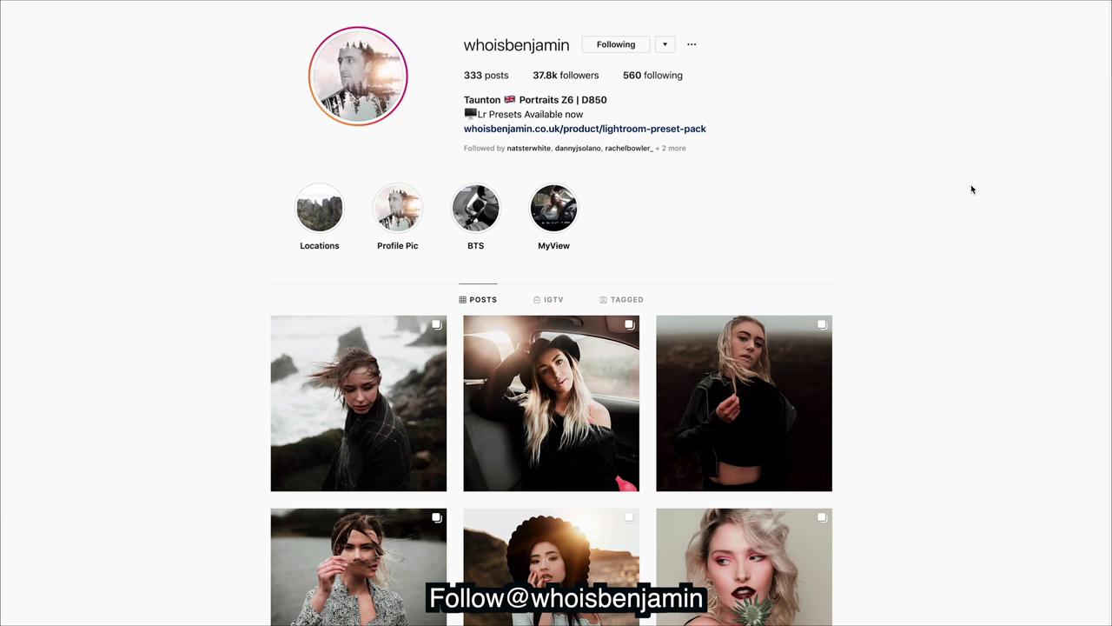
{"action": "scroll", "coordinate": [552, 348], "scroll_direction": "down", "scroll_amount": 8}
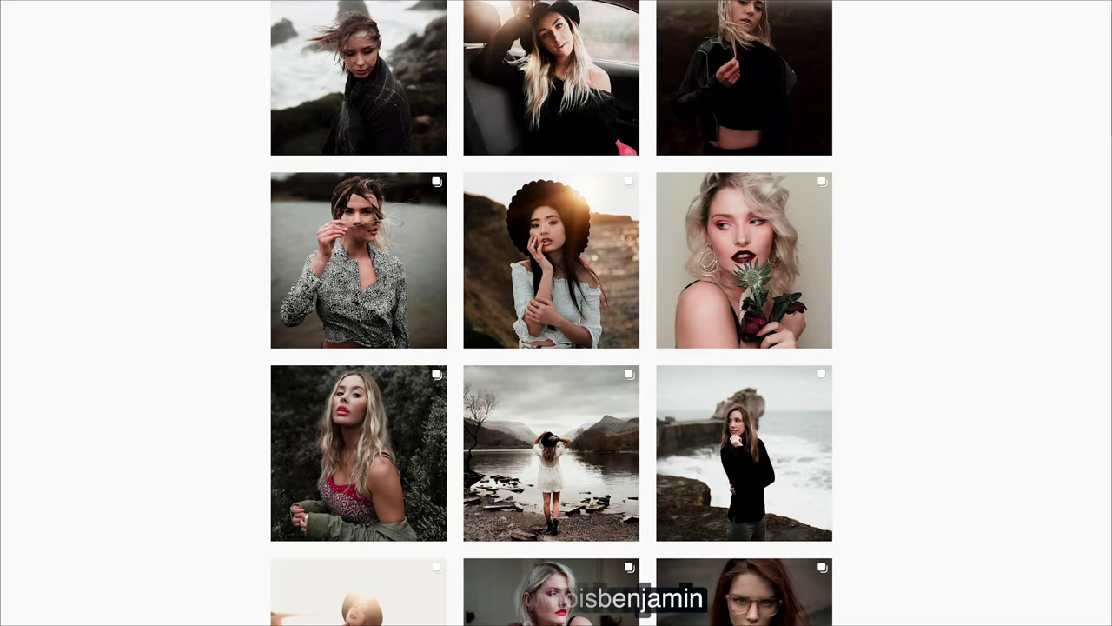
{"action": "scroll", "coordinate": [1109, 252], "scroll_direction": "down", "scroll_amount": 5}
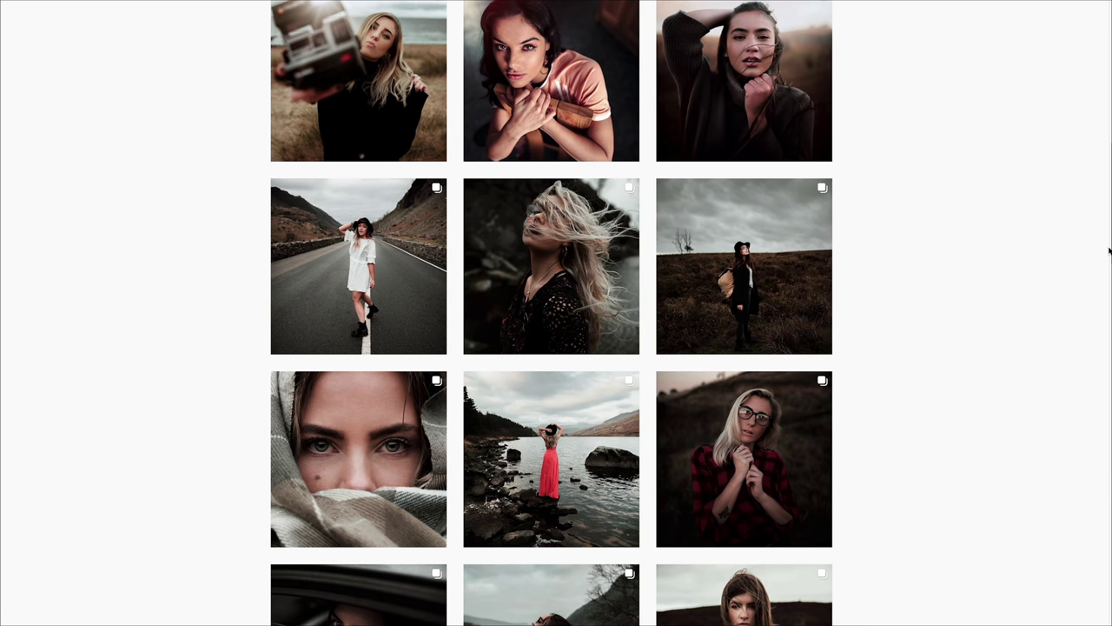
{"action": "scroll", "coordinate": [1108, 252], "scroll_direction": "down", "scroll_amount": 5}
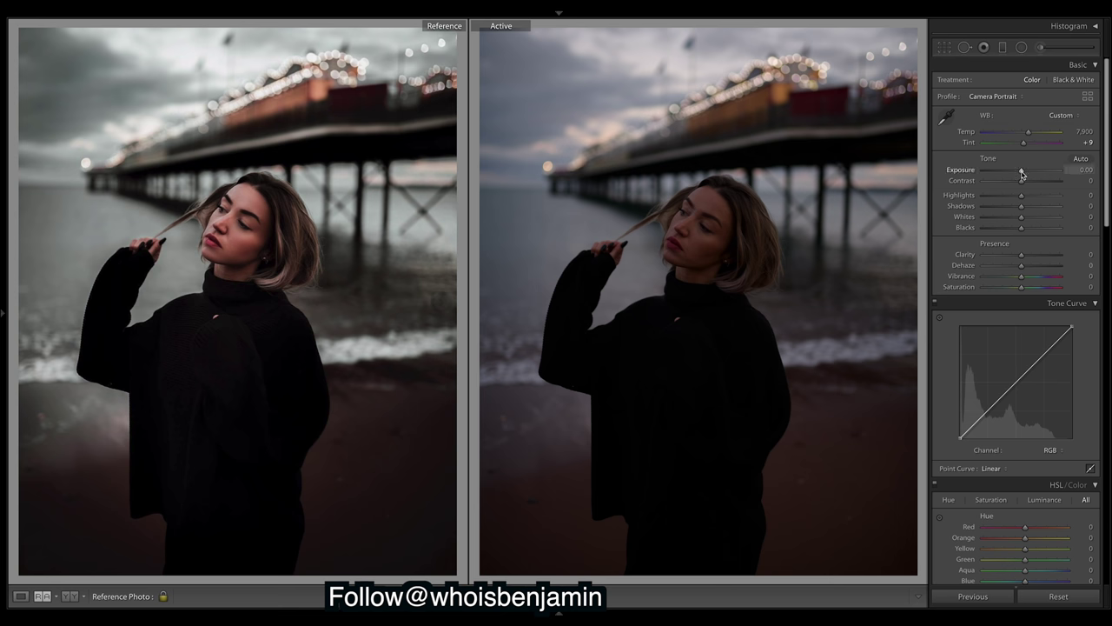
Set the active pier portrait's Exposure to +1.45, comparing it briefly with the unadjusted exposure.
{"action": "left_click_drag", "start_coordinate": [1022, 174], "coordinate": [1033, 176]}
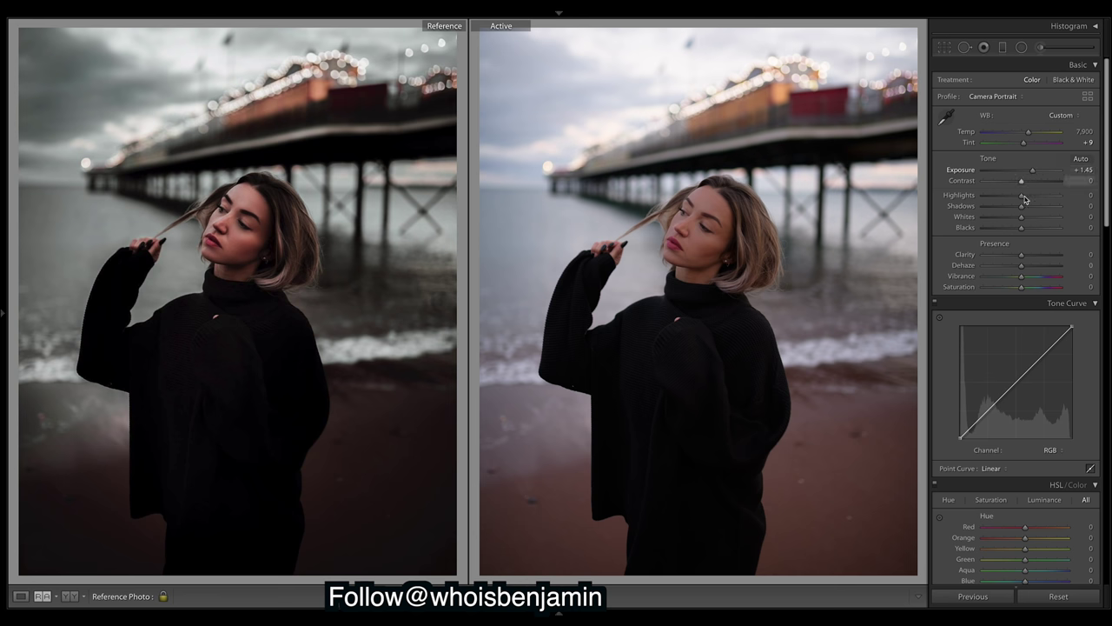
{"action": "double_click", "coordinate": [1033, 171]}
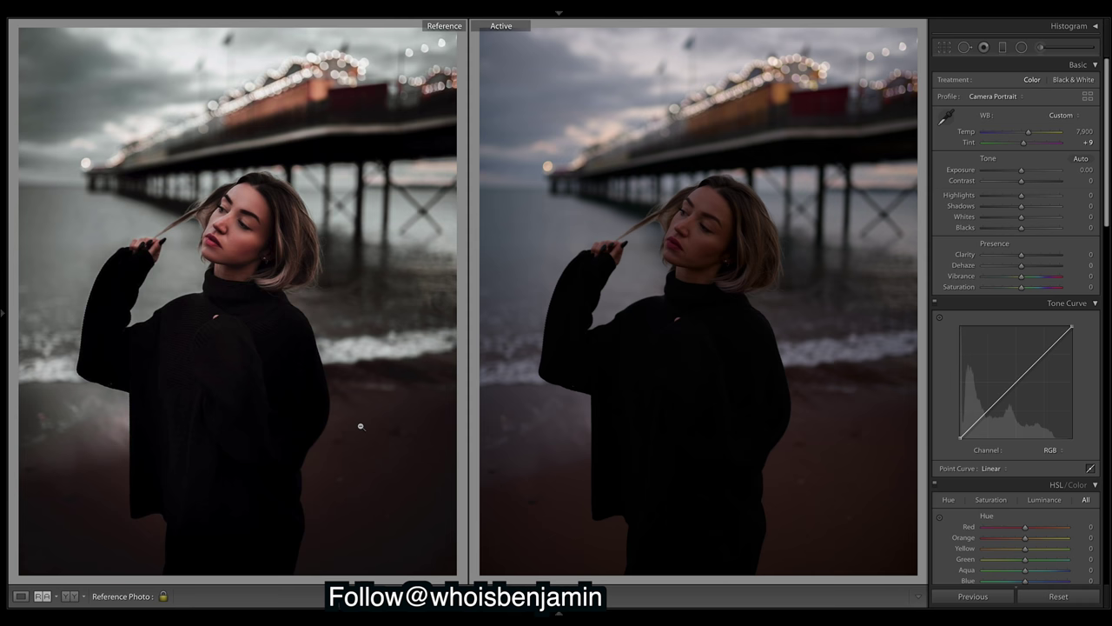
{"action": "key", "text": "ctrl+z"}
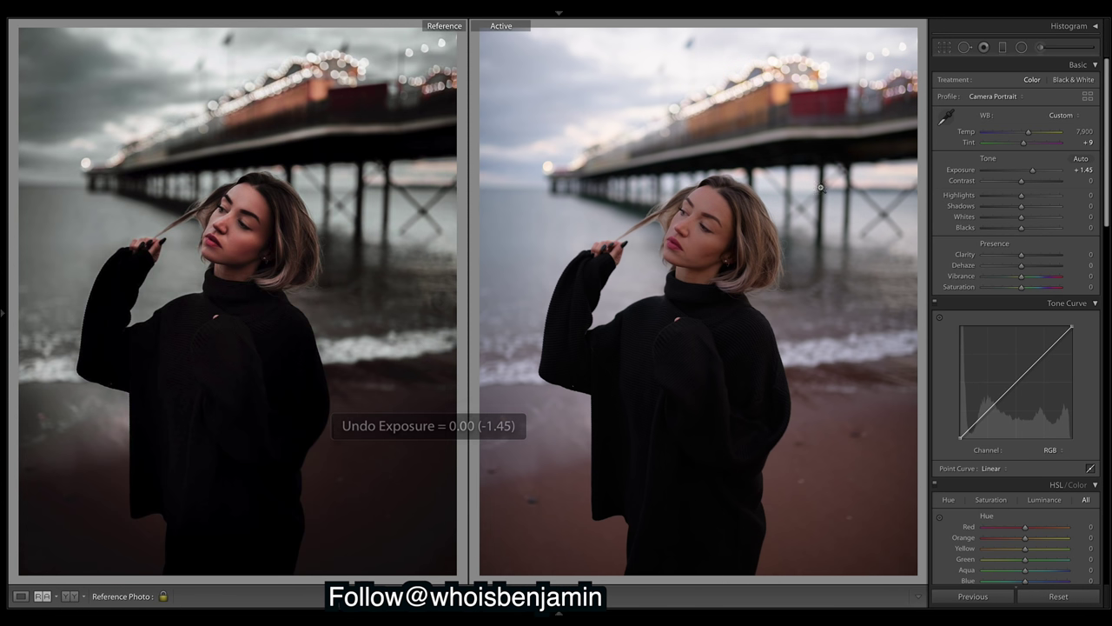
Lower the portrait's Shadows to -62 and its Highlights to -100.
{"action": "left_click", "coordinate": [998, 210]}
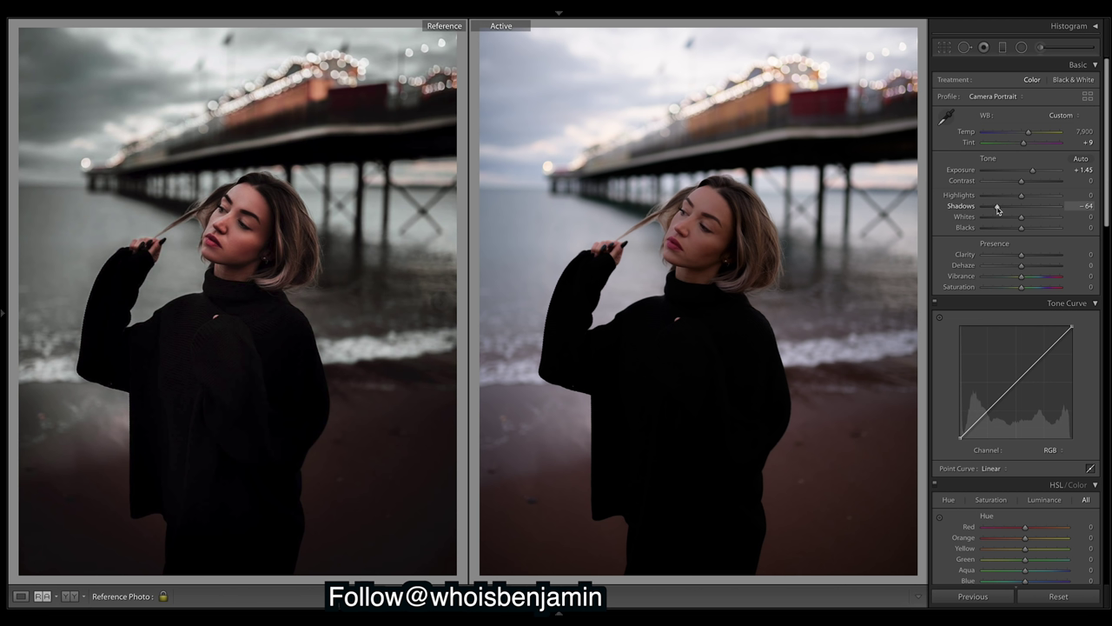
{"action": "left_click_drag", "start_coordinate": [998, 210], "coordinate": [999, 210]}
{"action": "left_click_drag", "start_coordinate": [1021, 195], "coordinate": [988, 198]}
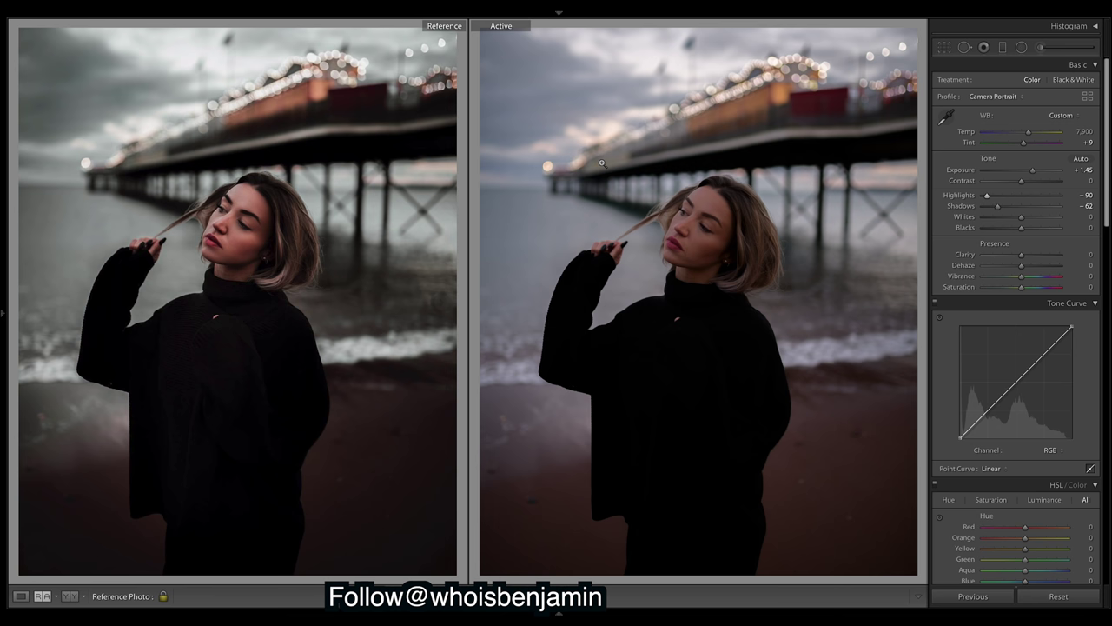
{"action": "left_click_drag", "start_coordinate": [987, 198], "coordinate": [981, 199]}
Set the portrait's Blacks to -9 and its Whites to +31.
{"action": "left_click_drag", "start_coordinate": [1022, 230], "coordinate": [1020, 231]}
{"action": "left_click_drag", "start_coordinate": [1022, 231], "coordinate": [1020, 231]}
{"action": "left_click_drag", "start_coordinate": [1021, 217], "coordinate": [1032, 222]}
{"action": "left_click_drag", "start_coordinate": [1032, 221], "coordinate": [1035, 223]}
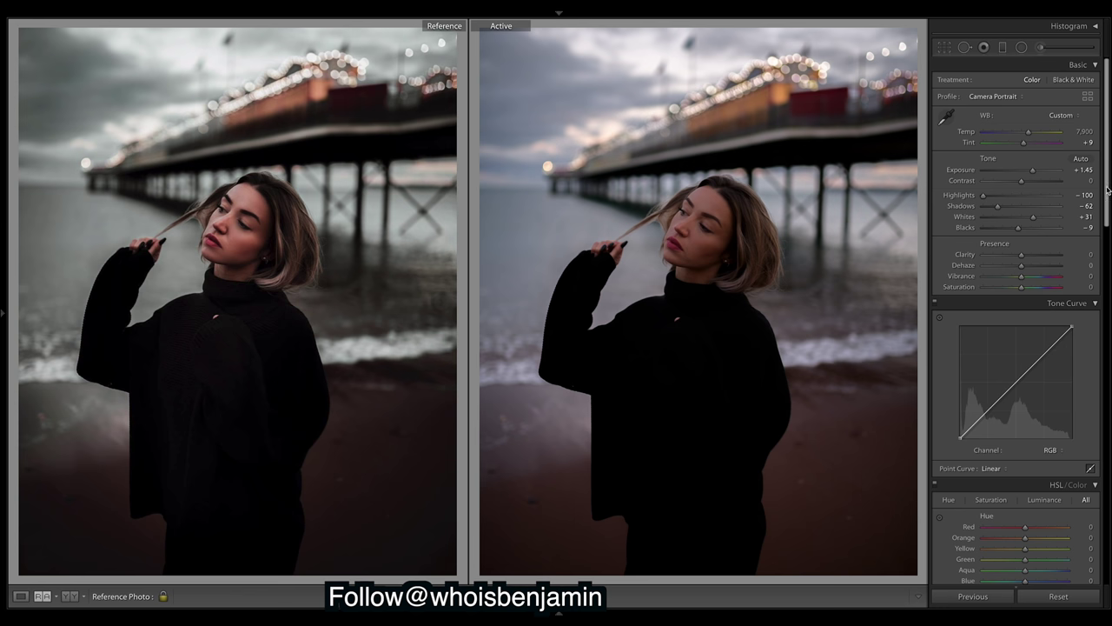
Reduce the portrait's Clarity to -10 and its Vibrance to -27.
{"action": "left_click_drag", "start_coordinate": [1108, 135], "coordinate": [1108, 139]}
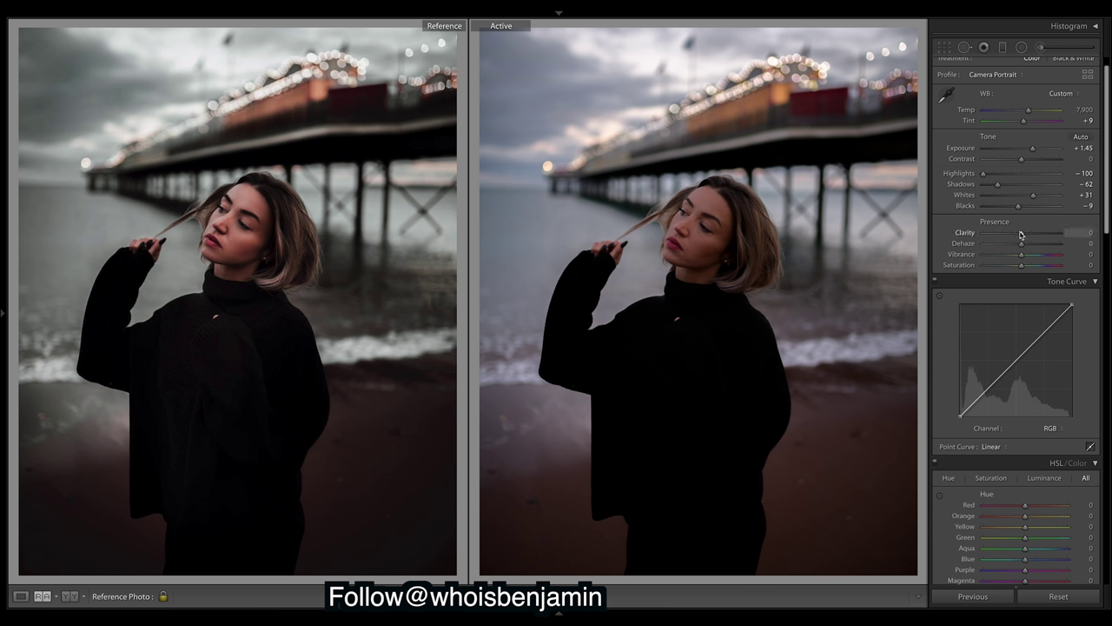
{"action": "left_click_drag", "start_coordinate": [1022, 235], "coordinate": [1018, 235]}
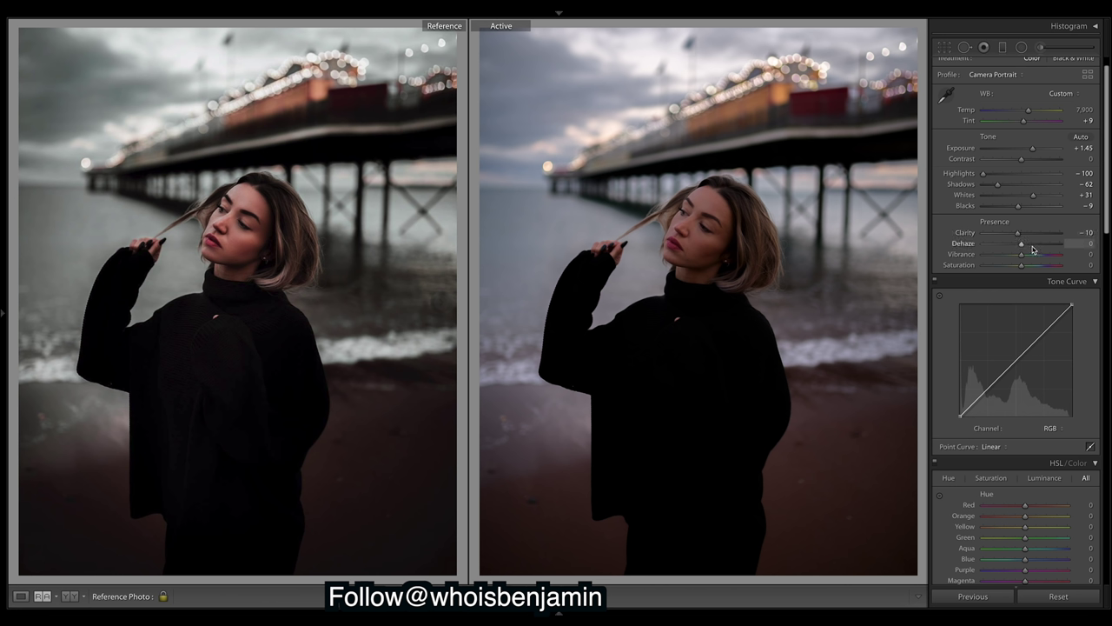
{"action": "left_click_drag", "start_coordinate": [1021, 254], "coordinate": [1014, 259]}
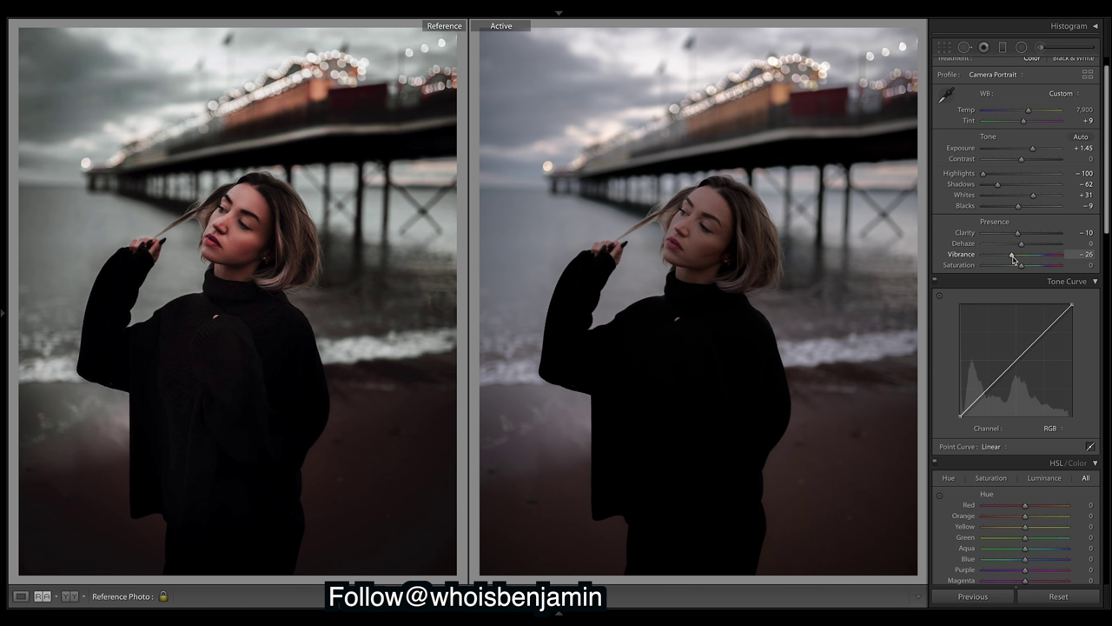
{"action": "left_click_drag", "start_coordinate": [1013, 259], "coordinate": [1016, 260]}
{"action": "left_click_drag", "start_coordinate": [1016, 259], "coordinate": [1013, 259]}
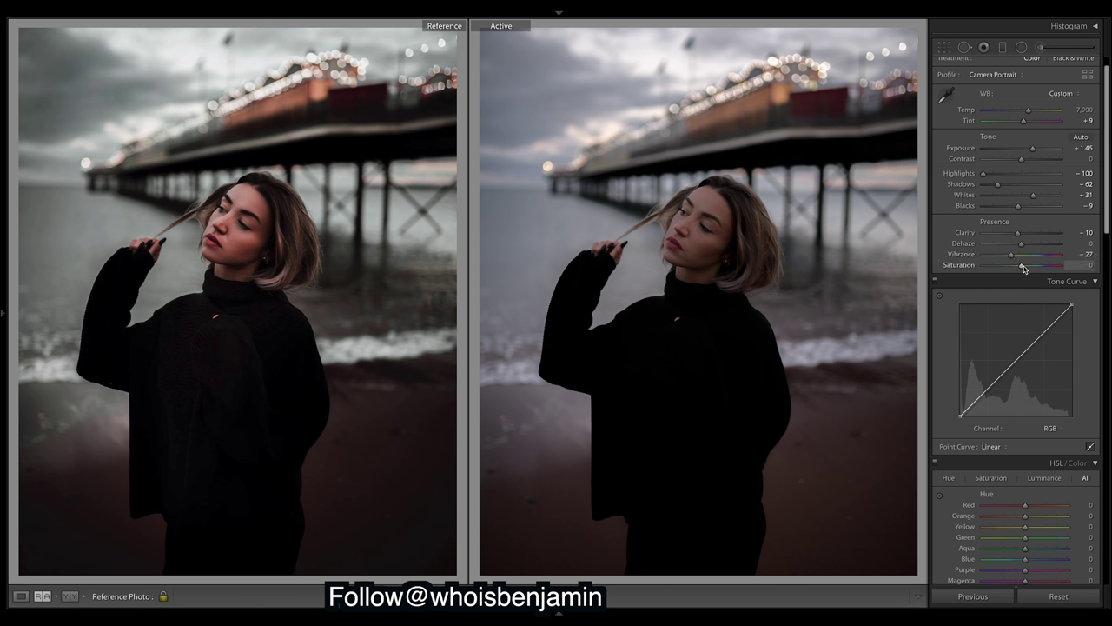
Lower the portrait's overall Saturation to -25.
{"action": "left_click_drag", "start_coordinate": [1022, 267], "coordinate": [1018, 267]}
{"action": "left_click_drag", "start_coordinate": [1015, 267], "coordinate": [1014, 266]}
{"action": "left_click_drag", "start_coordinate": [1013, 266], "coordinate": [1012, 265]}
{"action": "left_click", "coordinate": [857, 313]}
{"action": "left_click", "coordinate": [862, 441]}
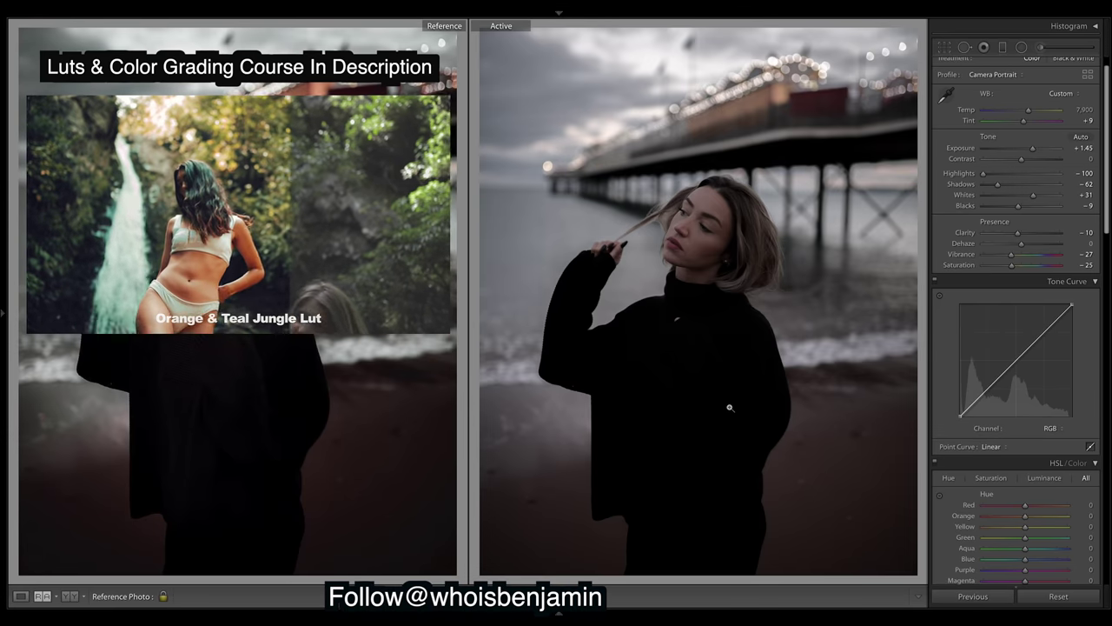
Shape the RGB tone curve with points at about 25/18%, 51/49% and 73/72%, darkening the shadows.
{"action": "left_click_drag", "start_coordinate": [961, 416], "coordinate": [987, 399]}
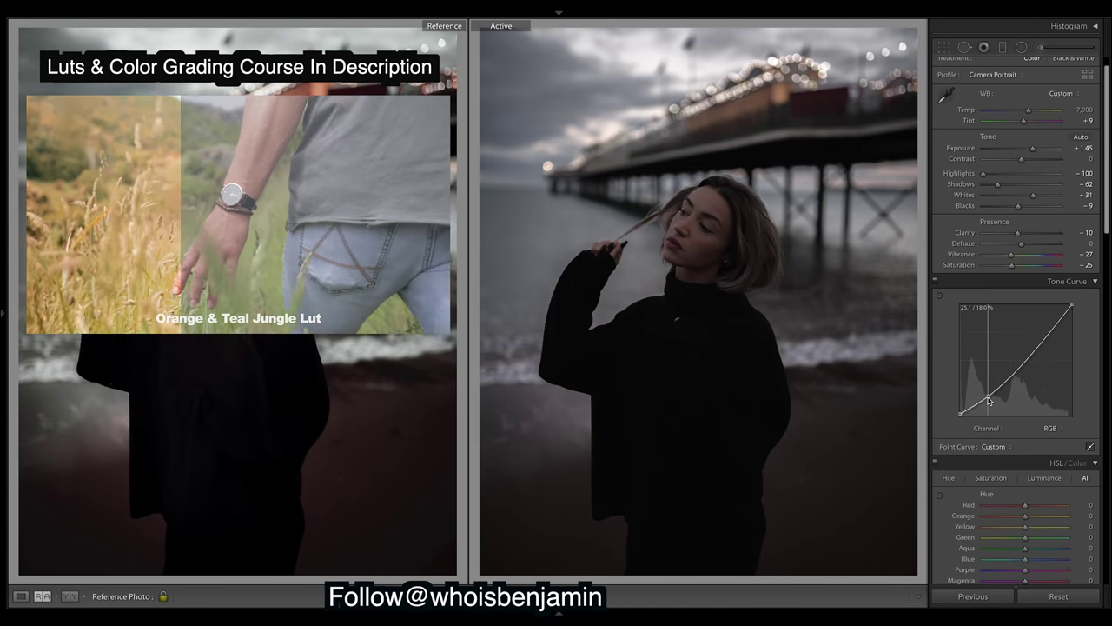
{"action": "left_click_drag", "start_coordinate": [1017, 371], "coordinate": [1019, 364]}
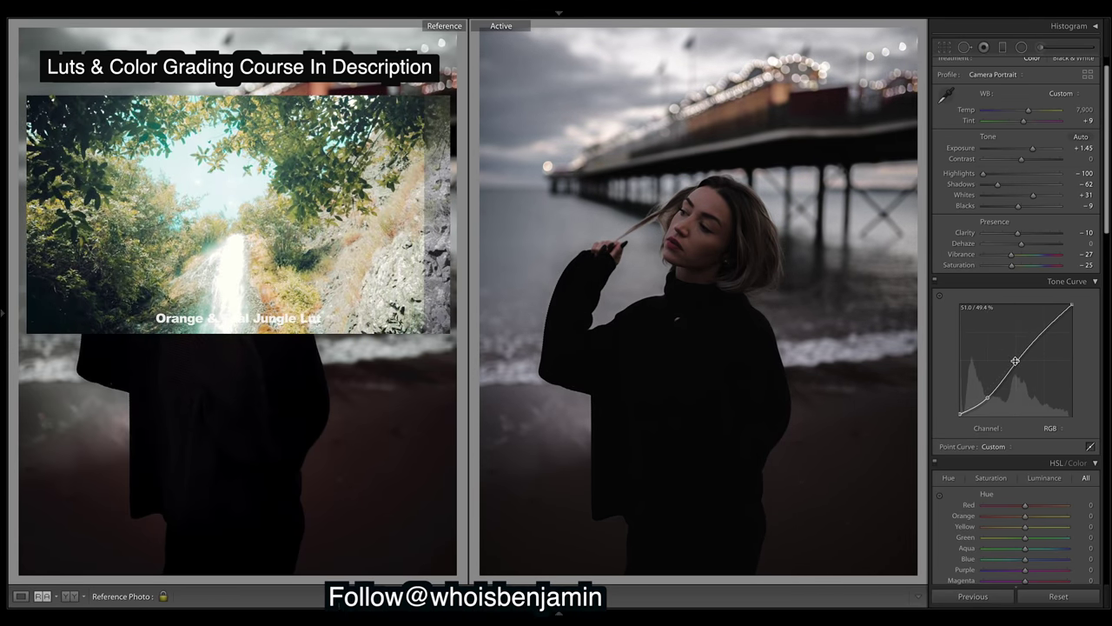
{"action": "left_click_drag", "start_coordinate": [1040, 342], "coordinate": [1044, 339]}
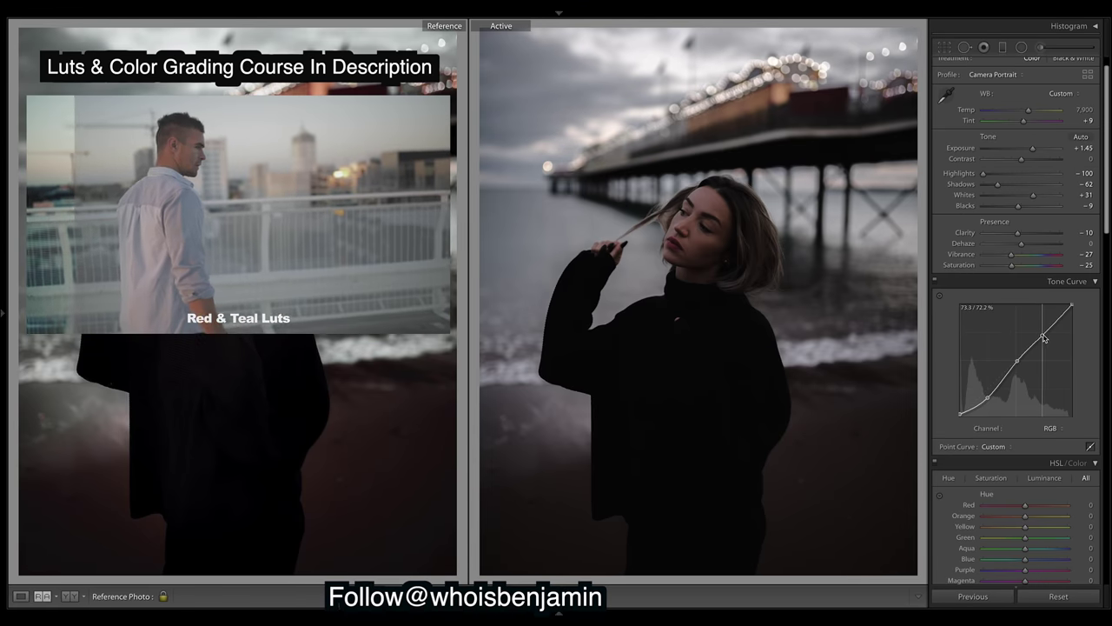
Lower the white endpoint of the portrait's RGB tone curve slightly to fade the brightest highlights.
{"action": "left_click_drag", "start_coordinate": [1072, 306], "coordinate": [1079, 309]}
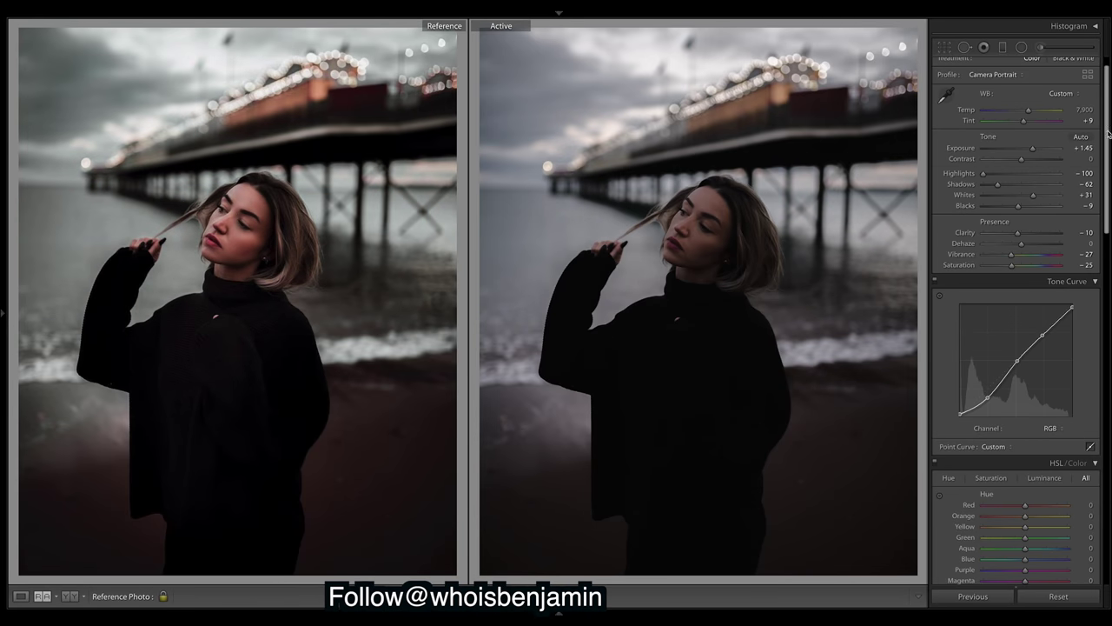
Raise the portrait's Orange Saturation to +41 and its Orange Luminance to +32.
{"action": "scroll", "coordinate": [1107, 96], "scroll_direction": "down", "scroll_amount": 5}
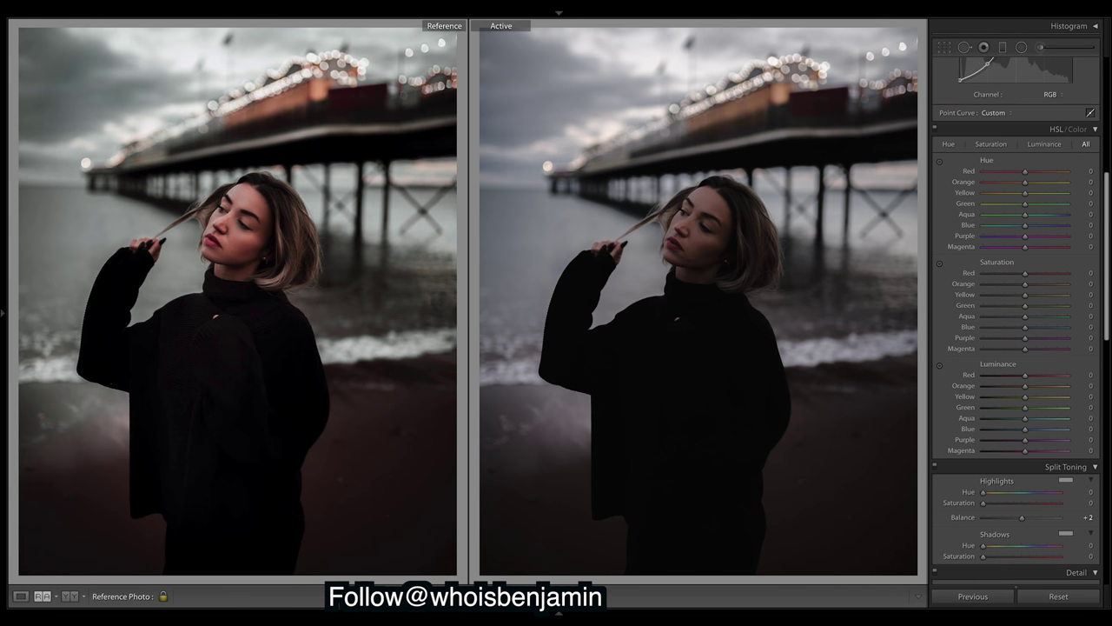
{"action": "mouse_move", "coordinate": [1026, 285]}
{"action": "left_mouse_down"}
{"action": "mouse_move", "coordinate": [1066, 285]}
{"action": "mouse_move", "coordinate": [1047, 284]}
{"action": "left_mouse_up"}
{"action": "left_click_drag", "start_coordinate": [1047, 283], "coordinate": [1042, 284]}
{"action": "left_click_drag", "start_coordinate": [1043, 285], "coordinate": [1043, 287]}
{"action": "left_click_drag", "start_coordinate": [1043, 287], "coordinate": [1044, 287]}
{"action": "left_click_drag", "start_coordinate": [1025, 386], "coordinate": [1036, 393]}
{"action": "left_click_drag", "start_coordinate": [1037, 393], "coordinate": [1039, 394]}
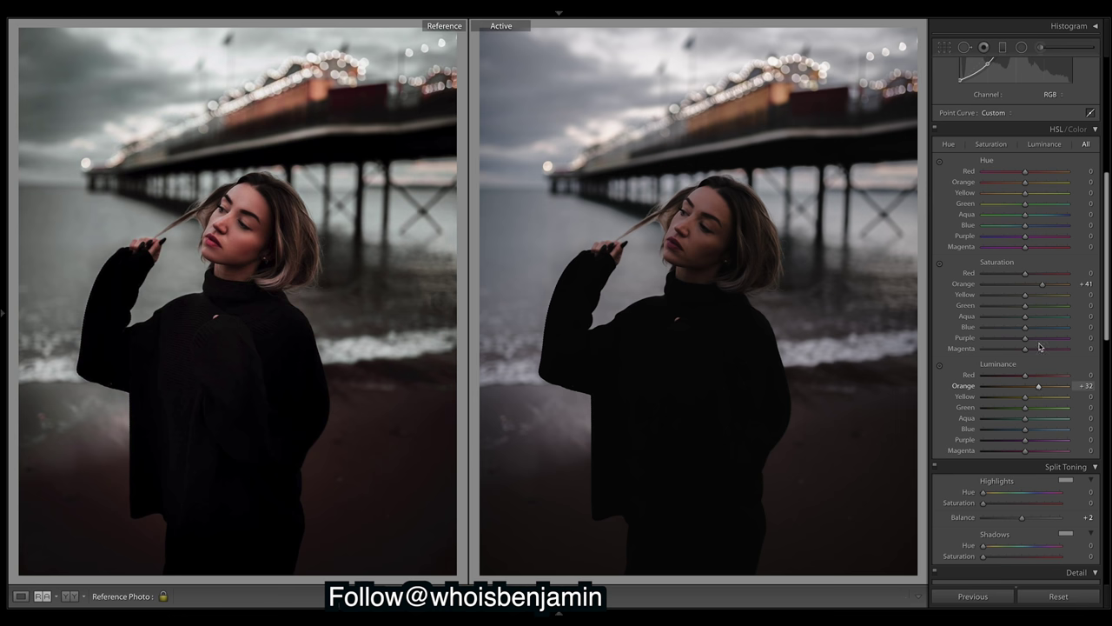
Try pulling the shadow point of the RGB tone curve lower, and undo that change.
{"action": "left_click_drag", "start_coordinate": [1109, 250], "coordinate": [1109, 204]}
{"action": "scroll", "coordinate": [1089, 252], "scroll_direction": "up", "scroll_amount": 5}
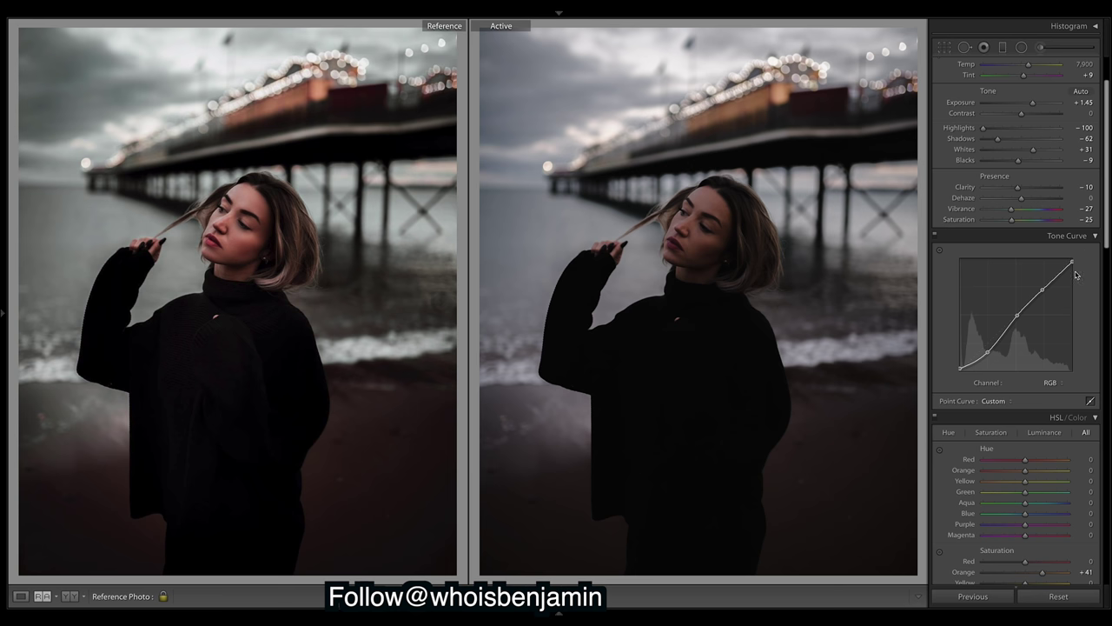
{"action": "left_click_drag", "start_coordinate": [988, 353], "coordinate": [986, 356]}
{"action": "key", "text": "ctrl+z"}
Inspect the Red channel of the tone curve and return to the RGB channel.
{"action": "left_click", "coordinate": [1061, 382]}
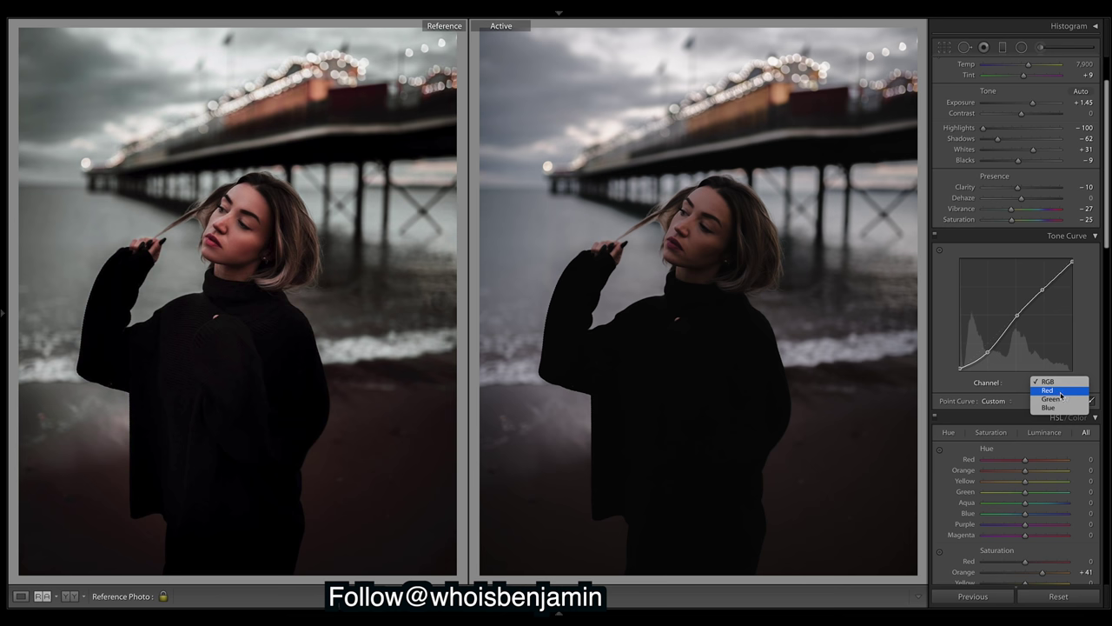
{"action": "left_click", "coordinate": [1059, 391]}
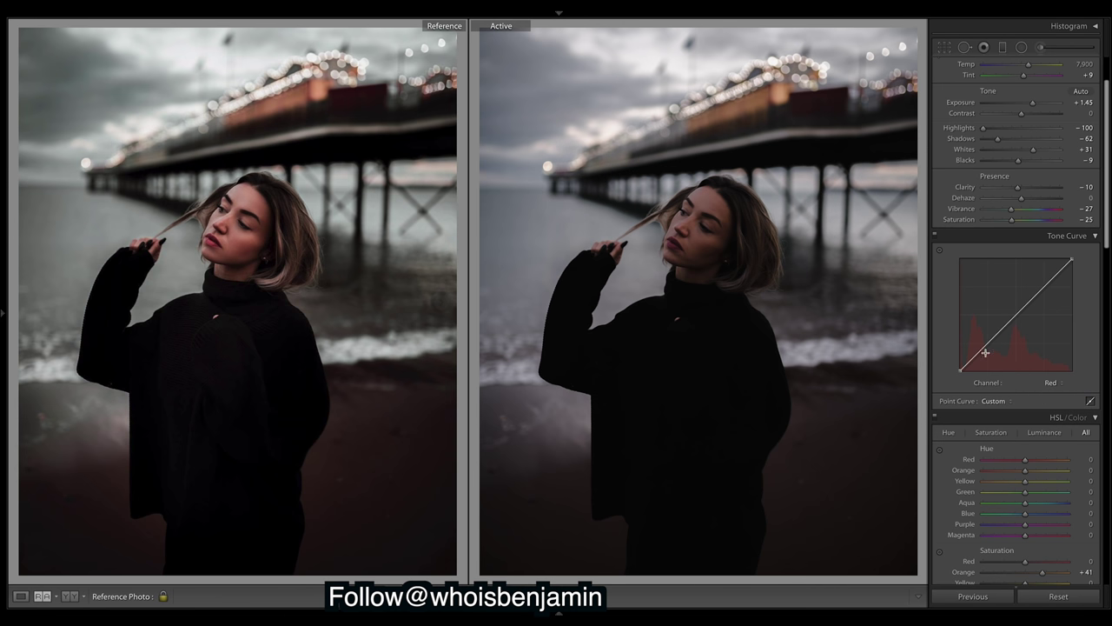
{"action": "left_click", "coordinate": [1054, 383]}
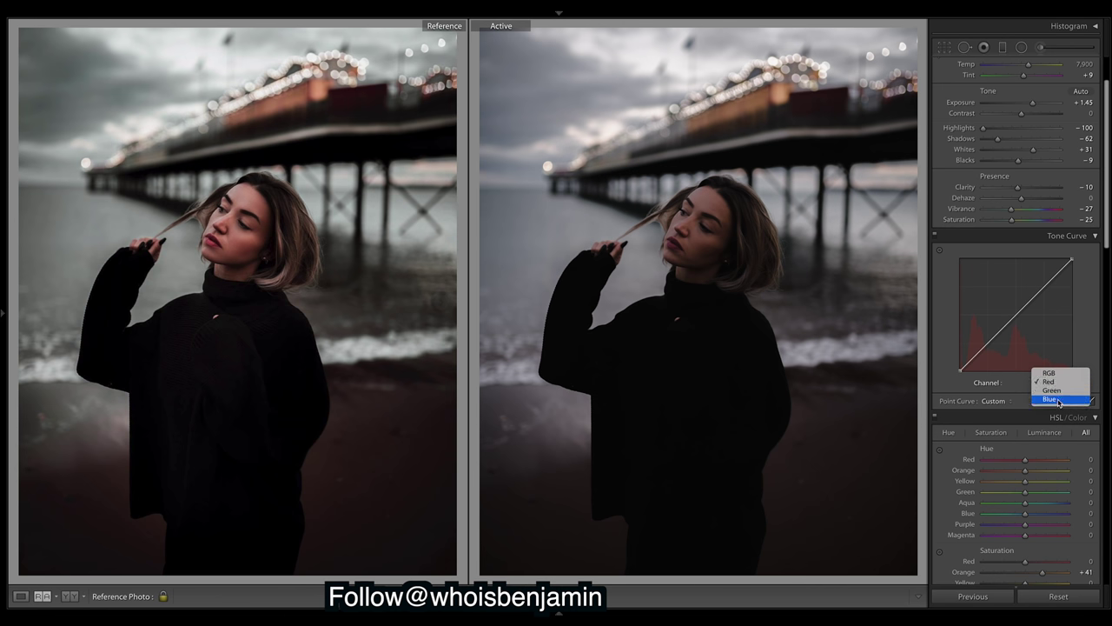
{"action": "left_click", "coordinate": [1049, 373]}
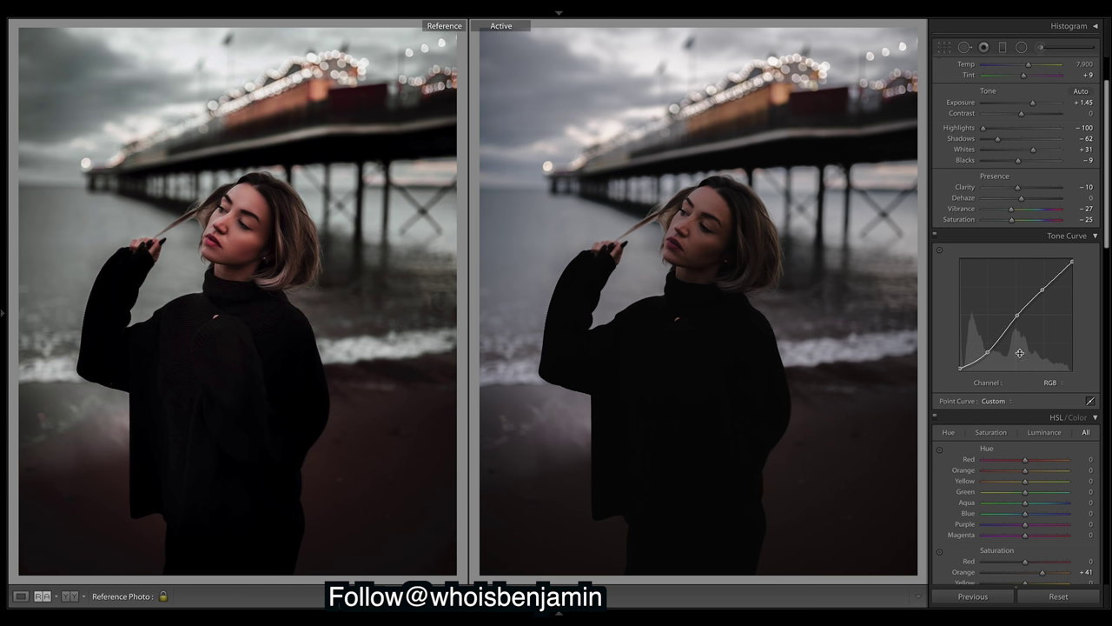
Try shifting the RGB curve's shadow point and its black endpoint, undoing each change.
{"action": "left_click_drag", "start_coordinate": [984, 352], "coordinate": [988, 356]}
{"action": "key", "text": "ctrl+z"}
{"action": "left_click_drag", "start_coordinate": [961, 366], "coordinate": [947, 389]}
{"action": "key", "text": "ctrl+z"}
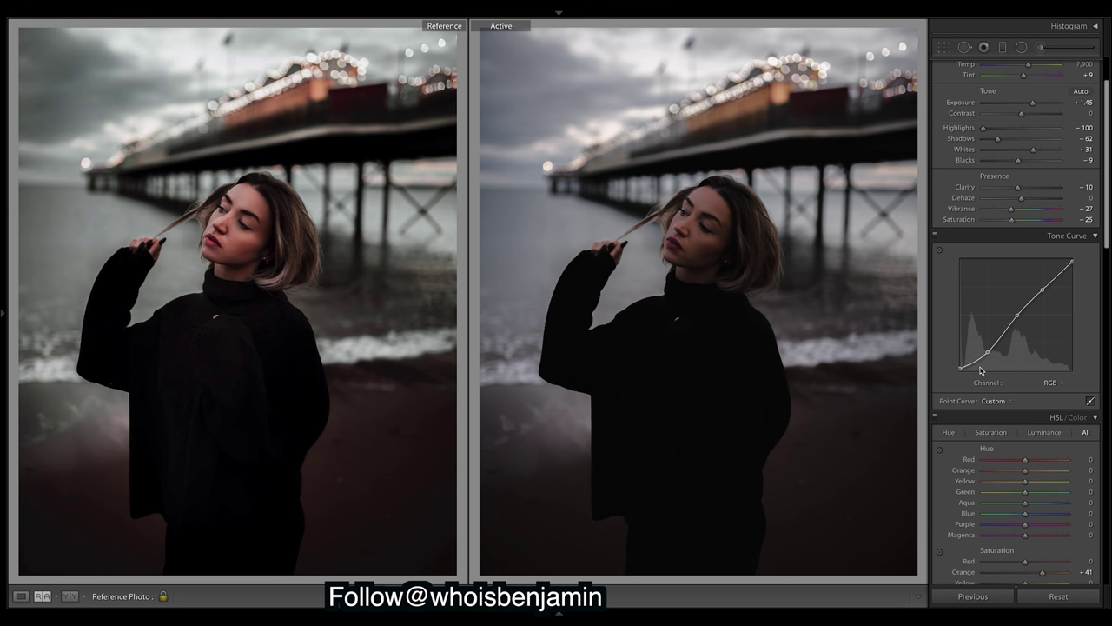
Try raising the RGB curve's shadow point with Shadows at -100, and undo both changes.
{"action": "left_click_drag", "start_coordinate": [987, 352], "coordinate": [986, 346]}
{"action": "key", "text": "ctrl+z"}
{"action": "key", "text": "ctrl+shift+z"}
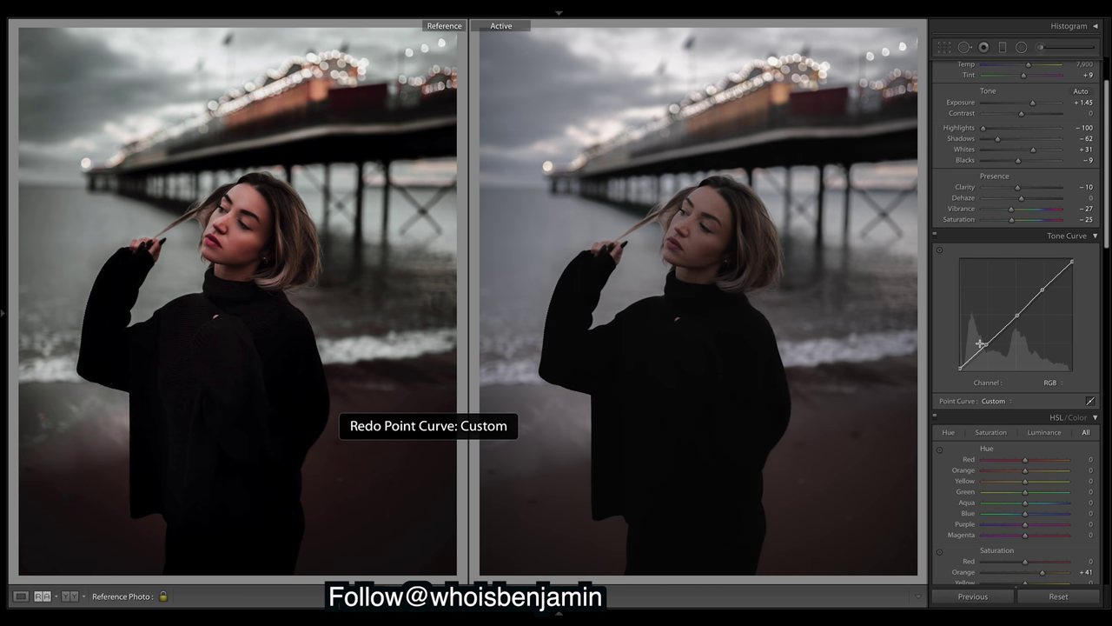
{"action": "left_click_drag", "start_coordinate": [998, 138], "coordinate": [983, 138]}
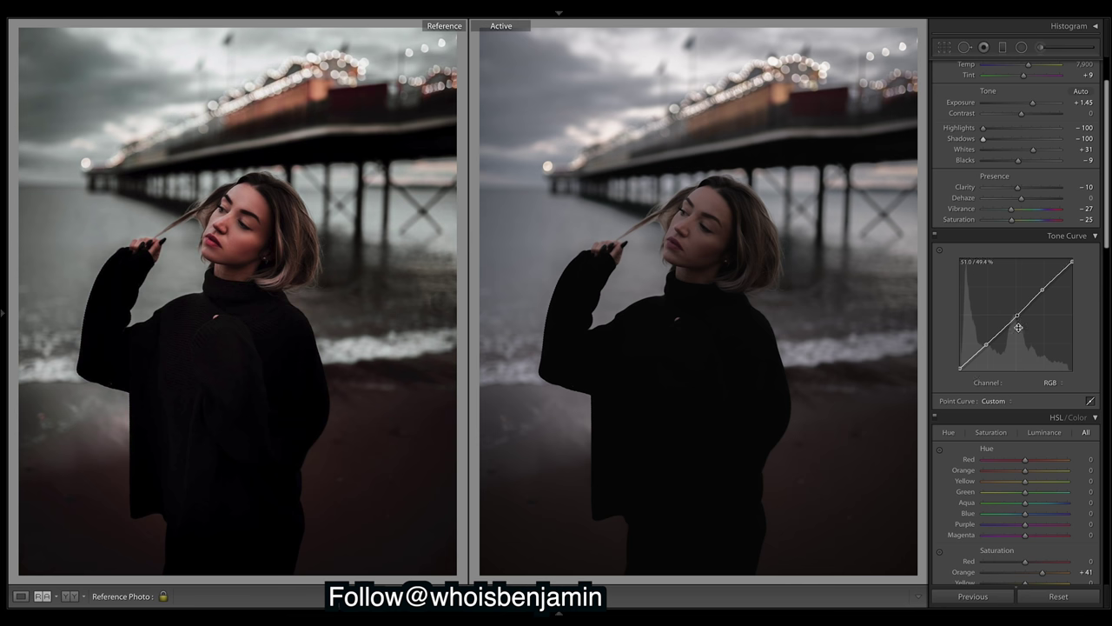
{"action": "key", "text": "ctrl+z"}
{"action": "key", "text": "ctrl+z"}
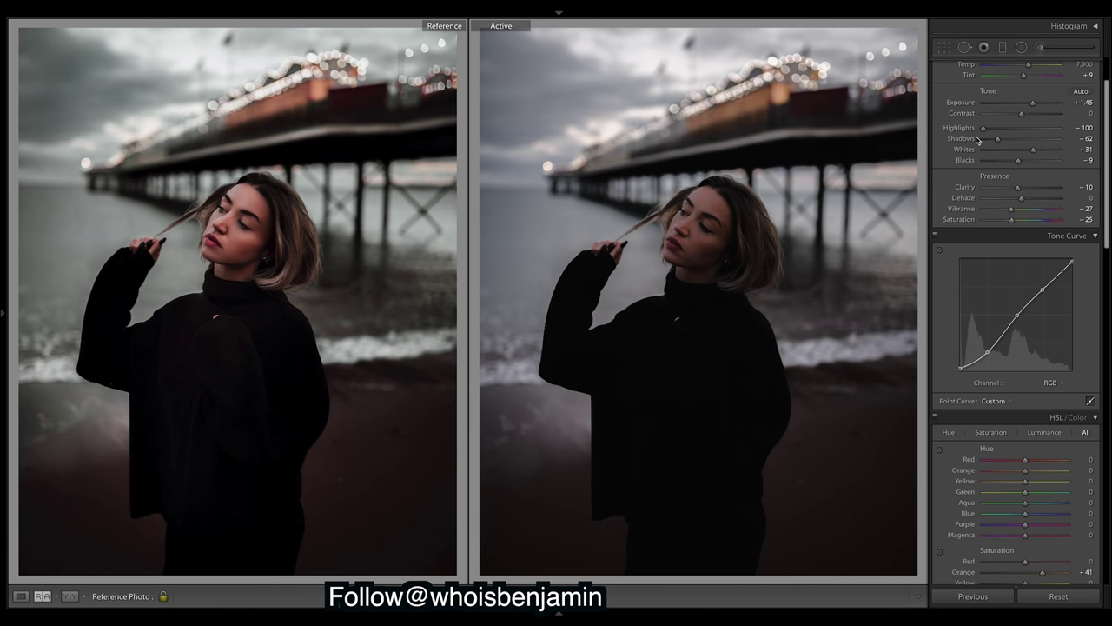
Set the Green Primary Hue in the portrait's Calibration to +45.
{"action": "scroll", "coordinate": [1108, 168], "scroll_direction": "down", "scroll_amount": 1}
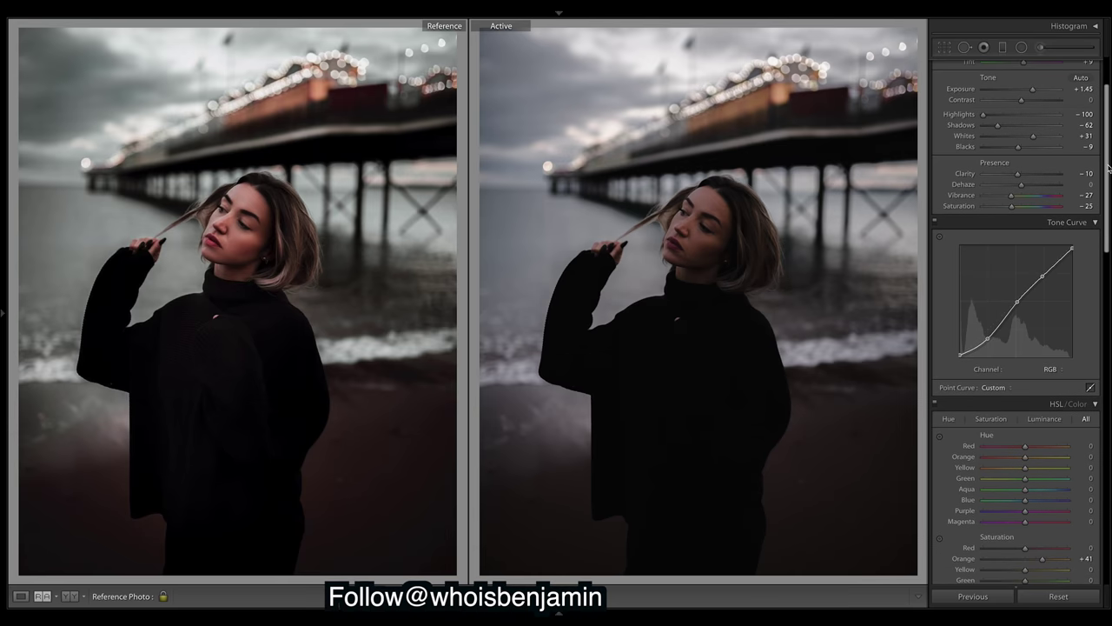
{"action": "left_click_drag", "start_coordinate": [1108, 168], "coordinate": [1106, 501]}
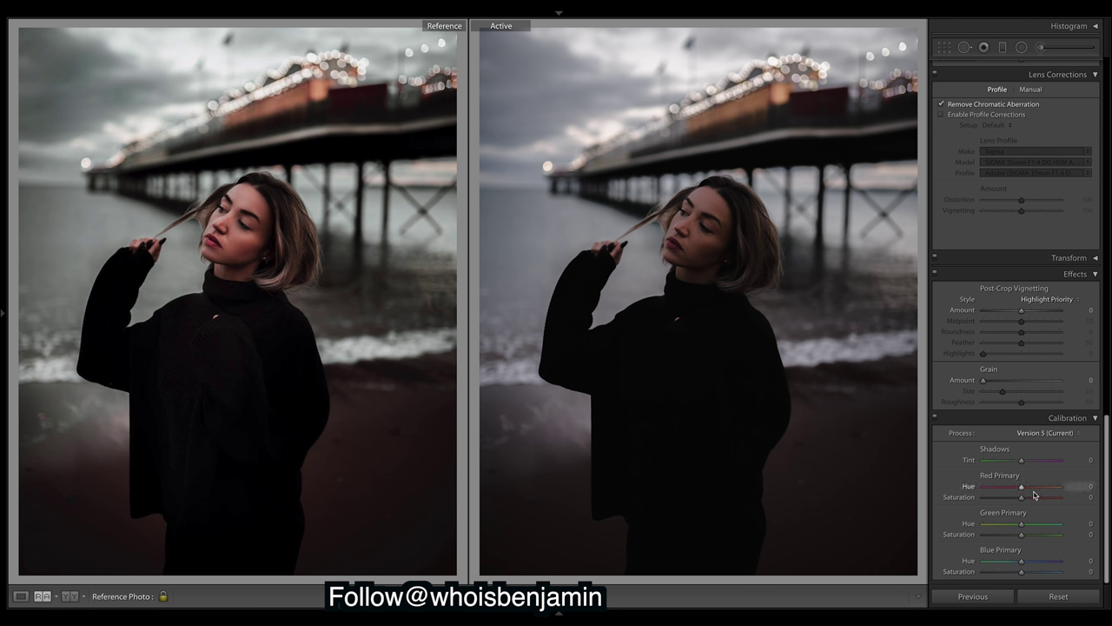
{"action": "left_click_drag", "start_coordinate": [1021, 524], "coordinate": [1078, 525]}
{"action": "left_click_drag", "start_coordinate": [1031, 527], "coordinate": [1091, 531]}
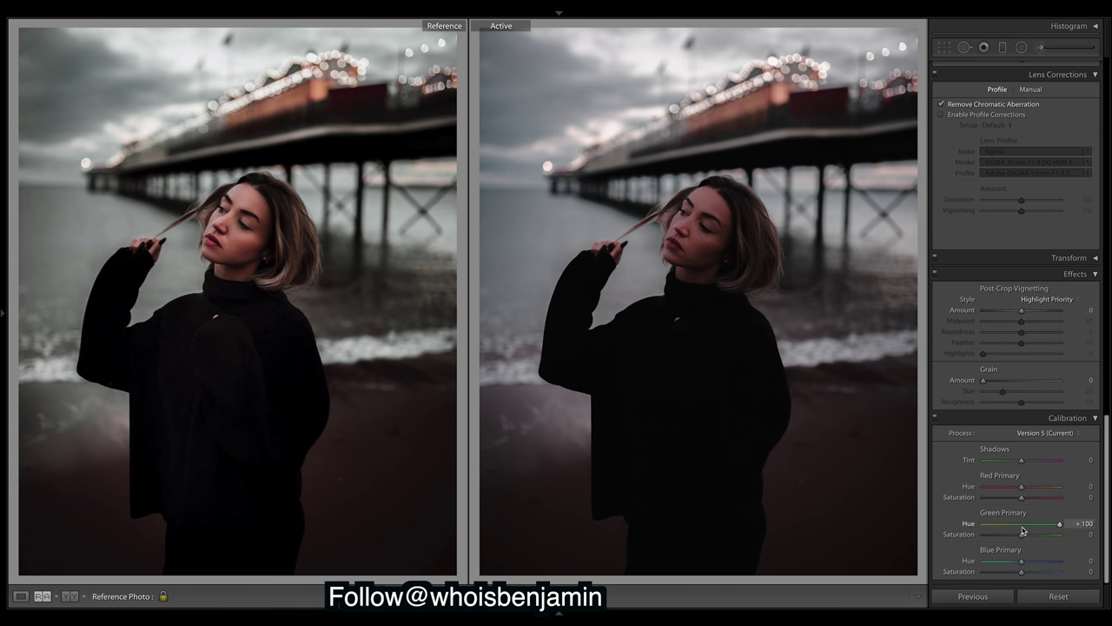
{"action": "left_click_drag", "start_coordinate": [1067, 527], "coordinate": [1041, 524]}
Shift the Blue Primary Hue in the portrait's Calibration to -18.
{"action": "left_click_drag", "start_coordinate": [1023, 566], "coordinate": [904, 565]}
{"action": "left_click_drag", "start_coordinate": [983, 562], "coordinate": [1015, 565]}
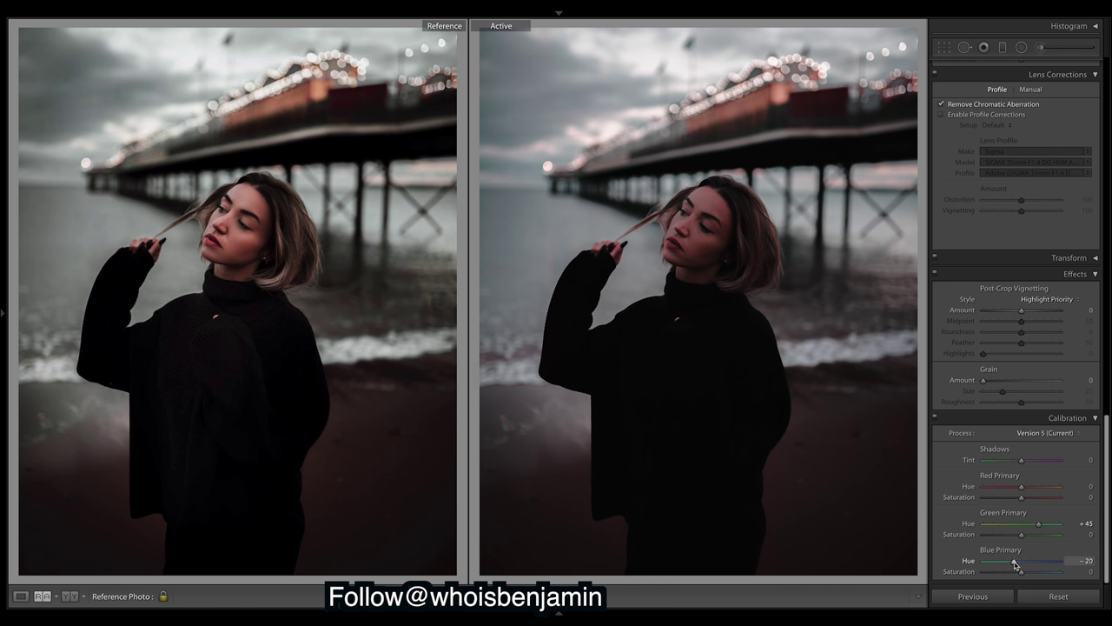
{"action": "left_click_drag", "start_coordinate": [1015, 565], "coordinate": [1015, 561]}
Tint the Split Toning shadows with Hue 44 and Saturation 7.
{"action": "left_click_drag", "start_coordinate": [1107, 542], "coordinate": [1106, 363]}
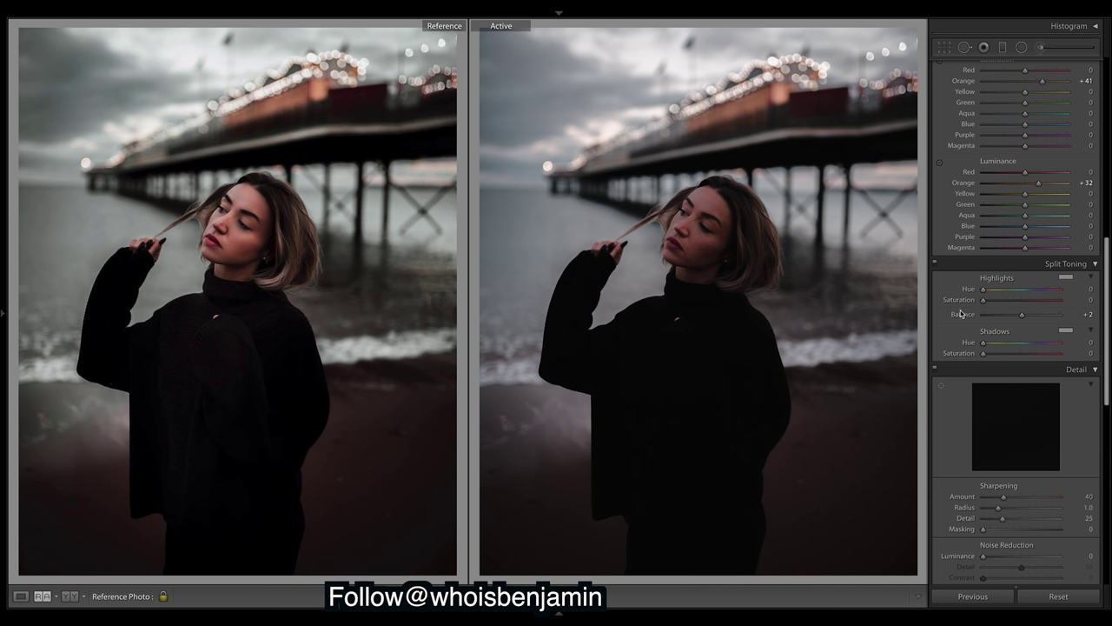
{"action": "left_click_drag", "start_coordinate": [986, 347], "coordinate": [988, 348]}
{"action": "left_click_drag", "start_coordinate": [989, 348], "coordinate": [997, 351]}
{"action": "left_click", "coordinate": [971, 352], "text": "alt"}
{"action": "left_click", "coordinate": [971, 352], "text": "alt"}
{"action": "left_click_drag", "start_coordinate": [985, 355], "coordinate": [993, 355]}
Compare the portrait with and without Split Toning by toggling the effect, leaving it enabled.
{"action": "left_click", "coordinate": [935, 263]}
{"action": "left_click", "coordinate": [935, 264]}
{"action": "left_click", "coordinate": [936, 264]}
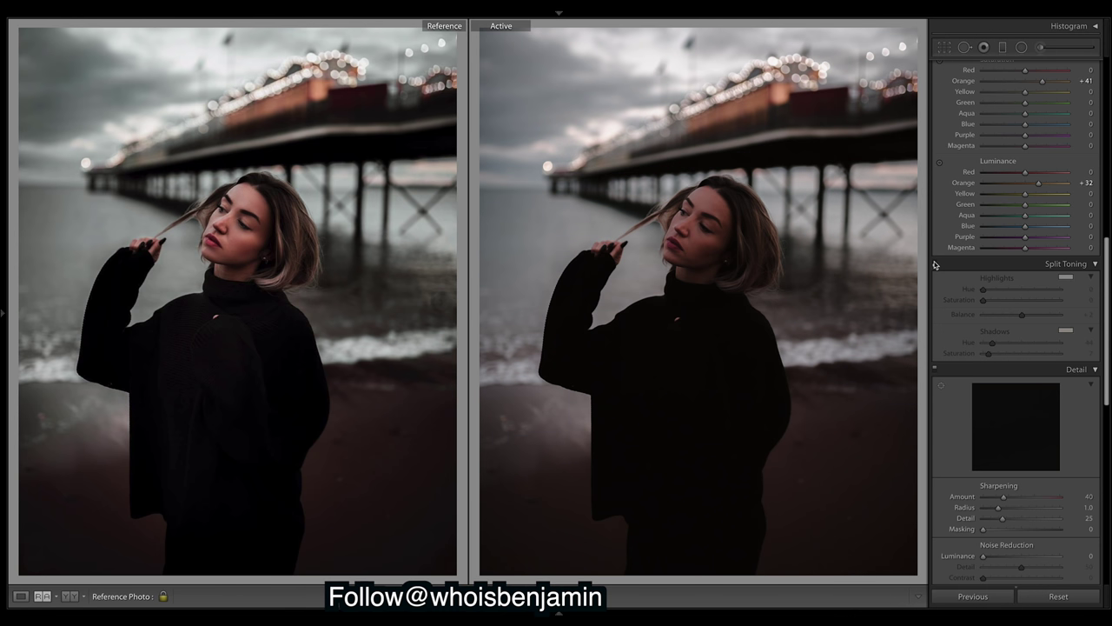
{"action": "left_click", "coordinate": [935, 264]}
{"action": "left_click", "coordinate": [935, 264]}
{"action": "left_click", "coordinate": [935, 264]}
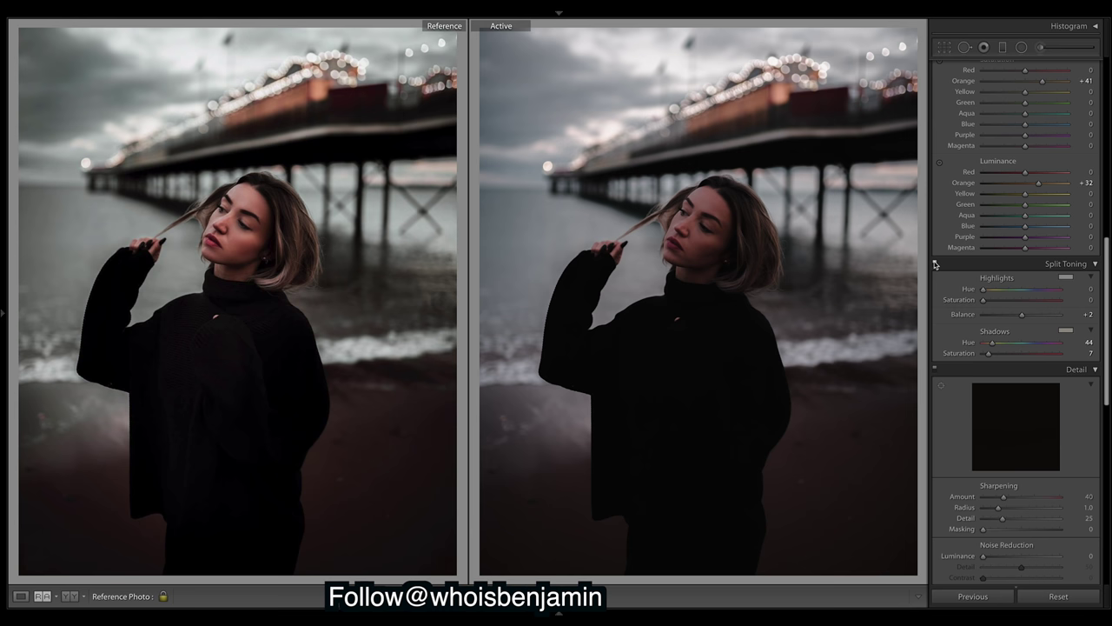
{"action": "left_click", "coordinate": [935, 265]}
{"action": "left_click", "coordinate": [935, 264]}
{"action": "left_click", "coordinate": [937, 266]}
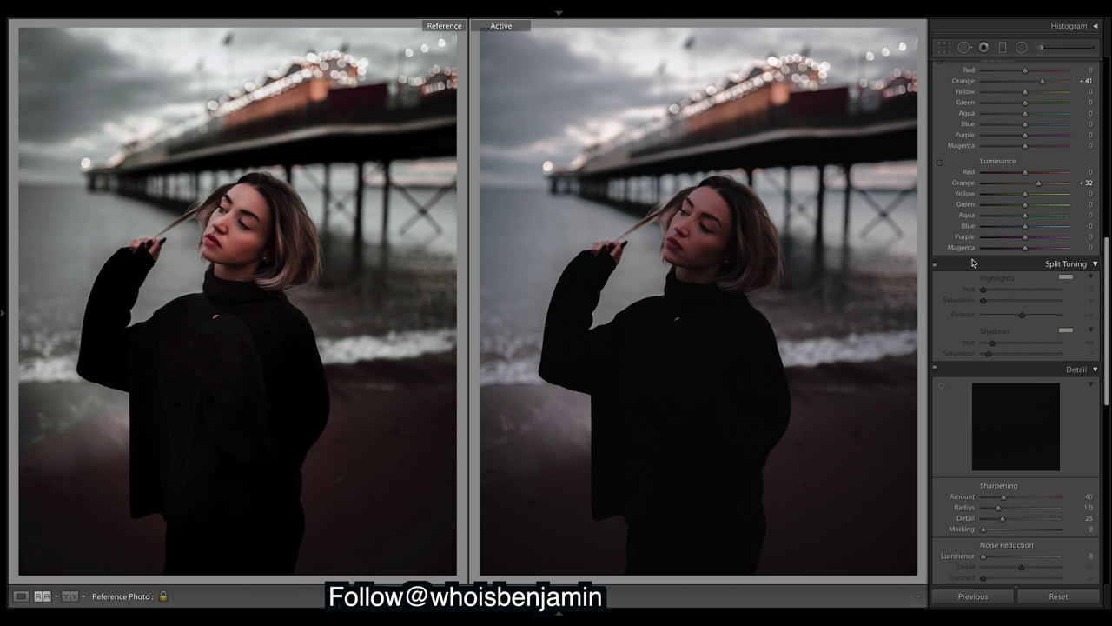
{"action": "left_click", "coordinate": [936, 265]}
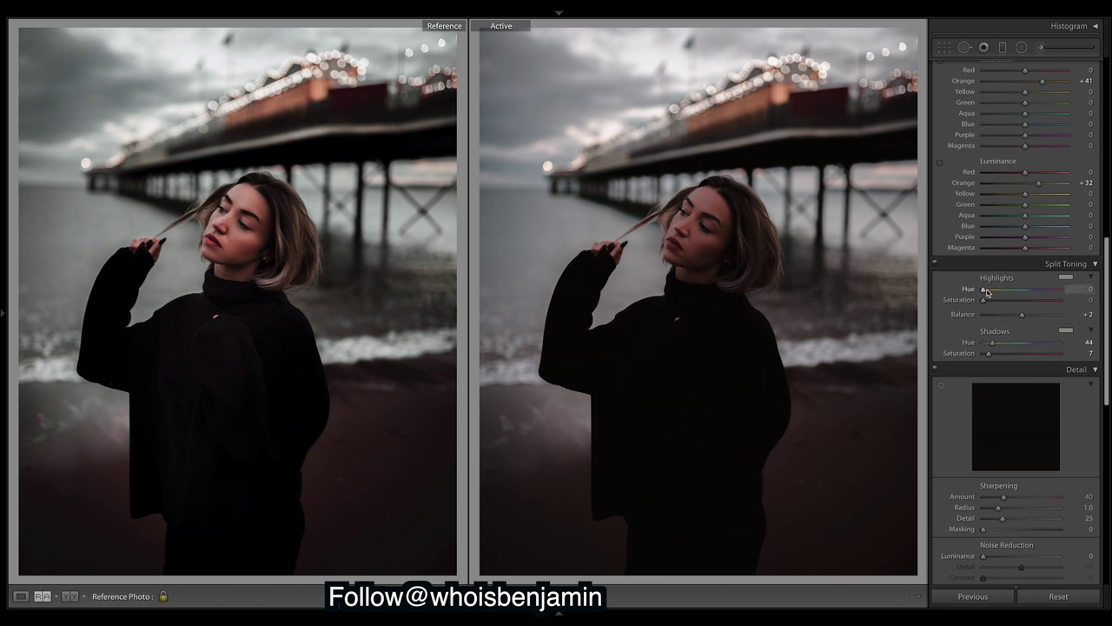
Tint the Split Toning highlights with Hue 181 and Saturation 6.
{"action": "left_click_drag", "start_coordinate": [983, 292], "coordinate": [1023, 293]}
{"action": "left_click_drag", "start_coordinate": [984, 301], "coordinate": [990, 303]}
Desaturate the cool colours: Green -100, Aqua -91, Blue -89, Purple -90 and Magenta -89.
{"action": "left_click_drag", "start_coordinate": [1108, 287], "coordinate": [1097, 157]}
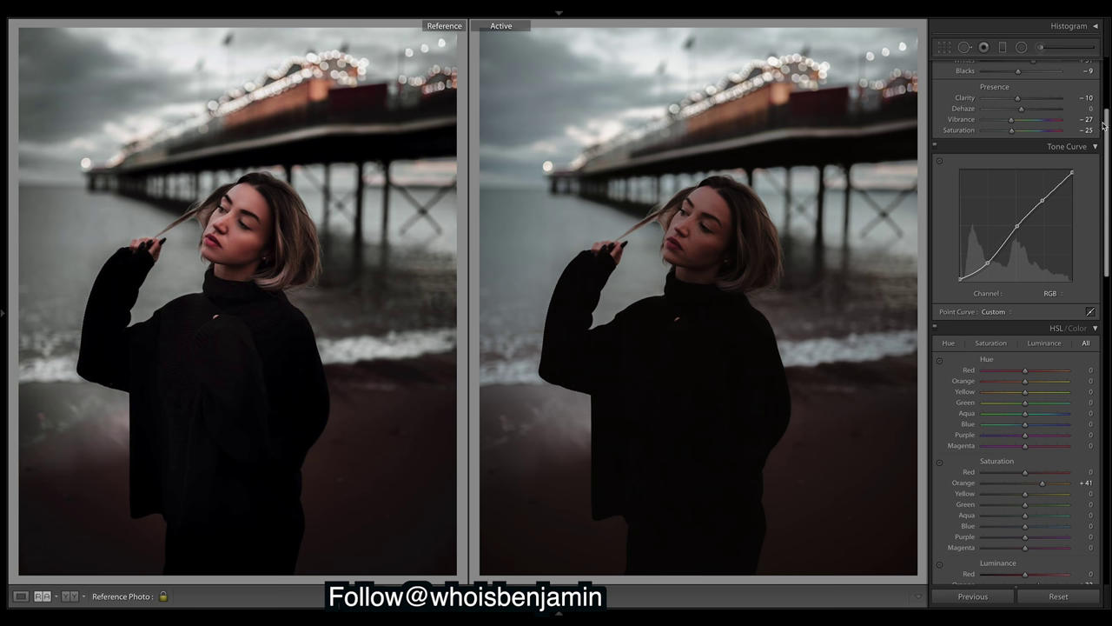
{"action": "left_click_drag", "start_coordinate": [1109, 134], "coordinate": [1109, 176]}
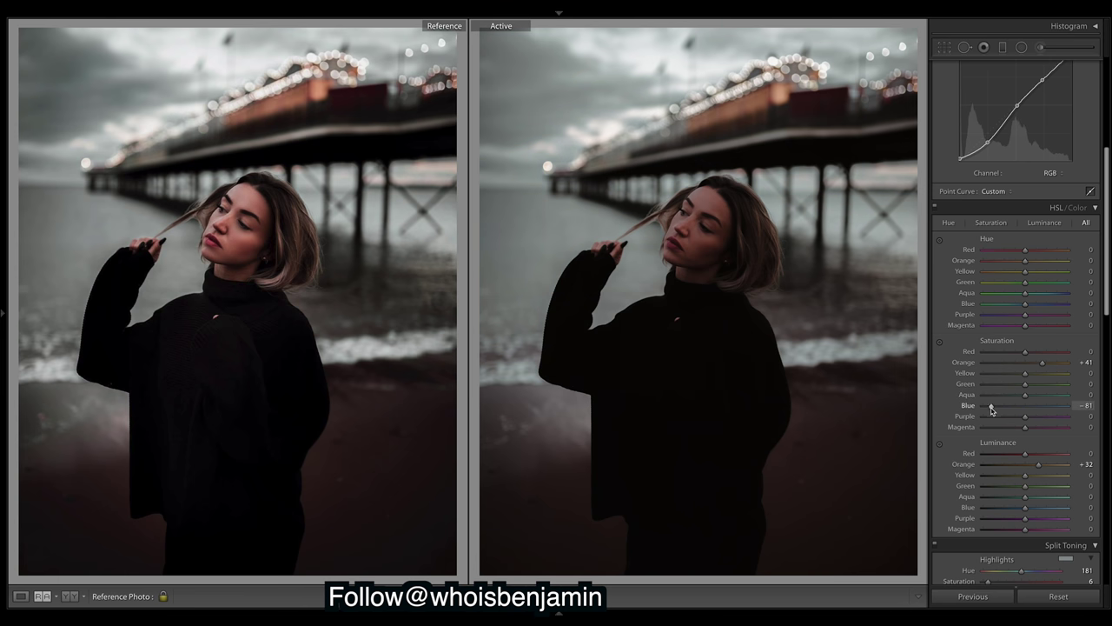
{"action": "left_click_drag", "start_coordinate": [991, 410], "coordinate": [1068, 394]}
{"action": "left_click_drag", "start_coordinate": [984, 396], "coordinate": [987, 397]}
{"action": "left_click_drag", "start_coordinate": [991, 388], "coordinate": [954, 387]}
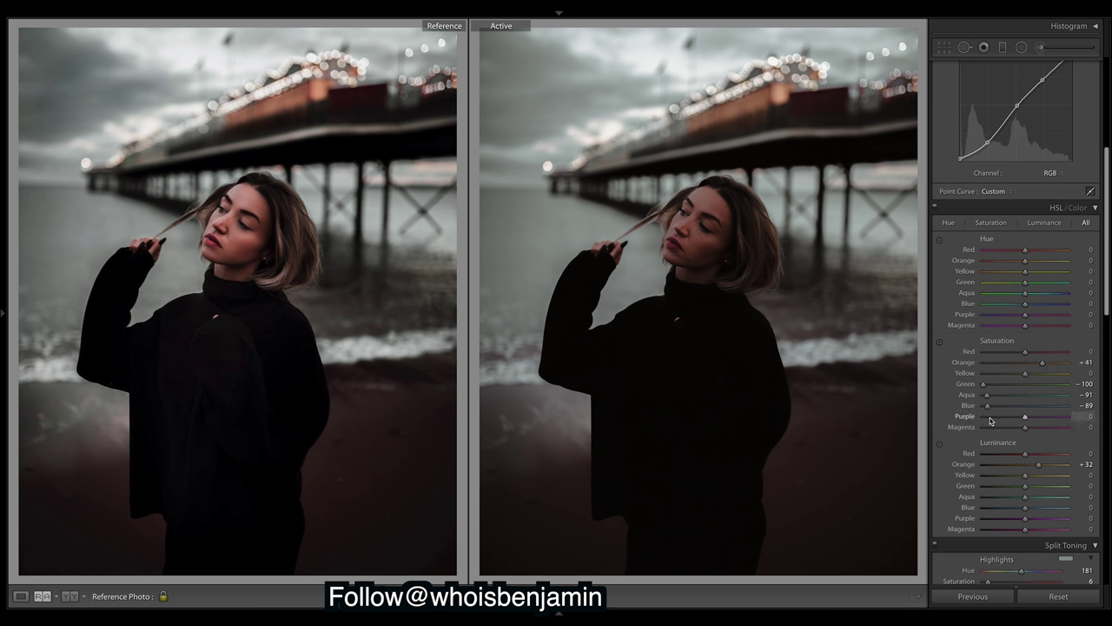
{"action": "left_click_drag", "start_coordinate": [1026, 417], "coordinate": [989, 427]}
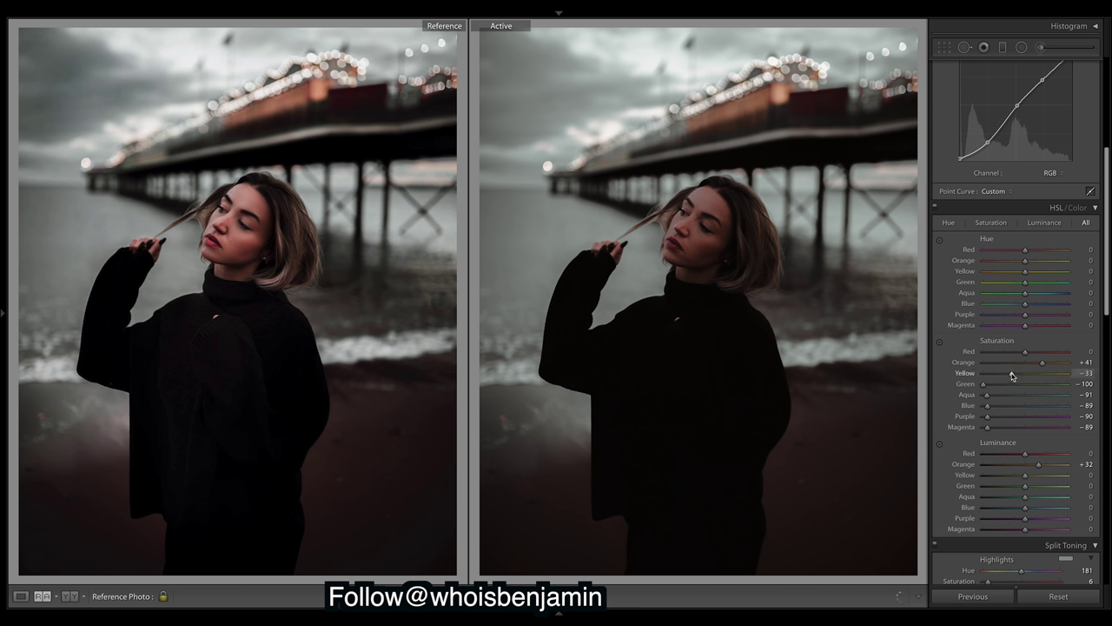
Set the Yellow Saturation to -49 and the Red Saturation to +2.
{"action": "left_click_drag", "start_coordinate": [1013, 376], "coordinate": [973, 377]}
{"action": "left_click_drag", "start_coordinate": [1067, 374], "coordinate": [1005, 380]}
{"action": "left_click_drag", "start_coordinate": [1026, 354], "coordinate": [1028, 356]}
{"action": "left_click_drag", "start_coordinate": [1027, 355], "coordinate": [1027, 355]}
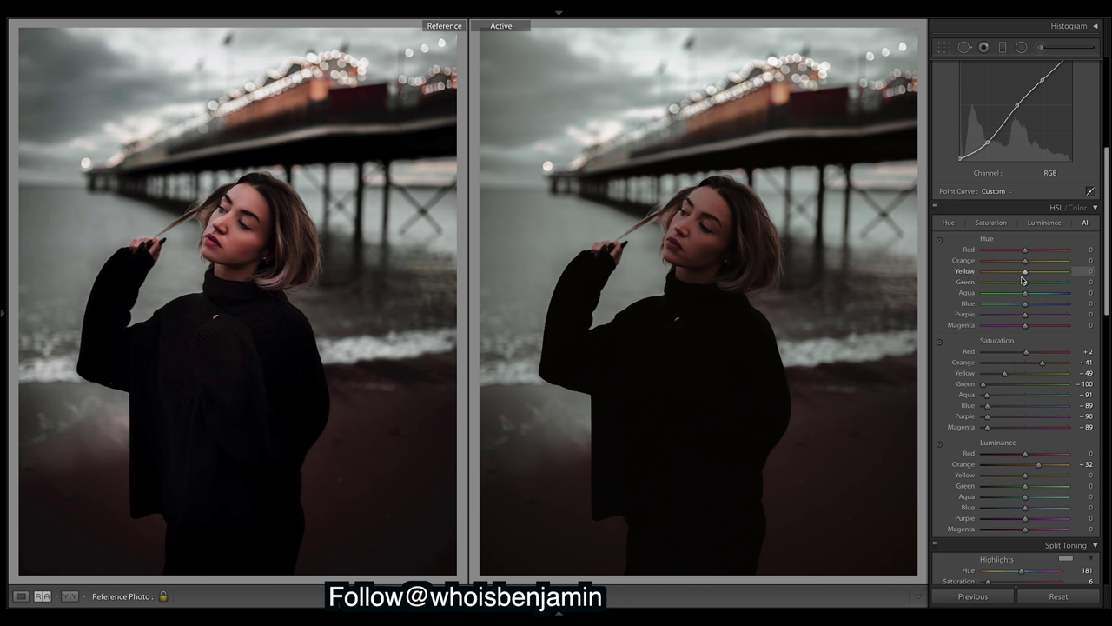
Shift the portrait's Green Hue to +100 after trying the slider's opposite extreme.
{"action": "left_click_drag", "start_coordinate": [1026, 284], "coordinate": [1067, 281]}
{"action": "left_click_drag", "start_coordinate": [1067, 282], "coordinate": [987, 288]}
{"action": "left_click_drag", "start_coordinate": [985, 287], "coordinate": [1067, 282]}
Reduce the portrait's Sharpening Amount to 25.
{"action": "left_click_drag", "start_coordinate": [1107, 175], "coordinate": [1108, 101]}
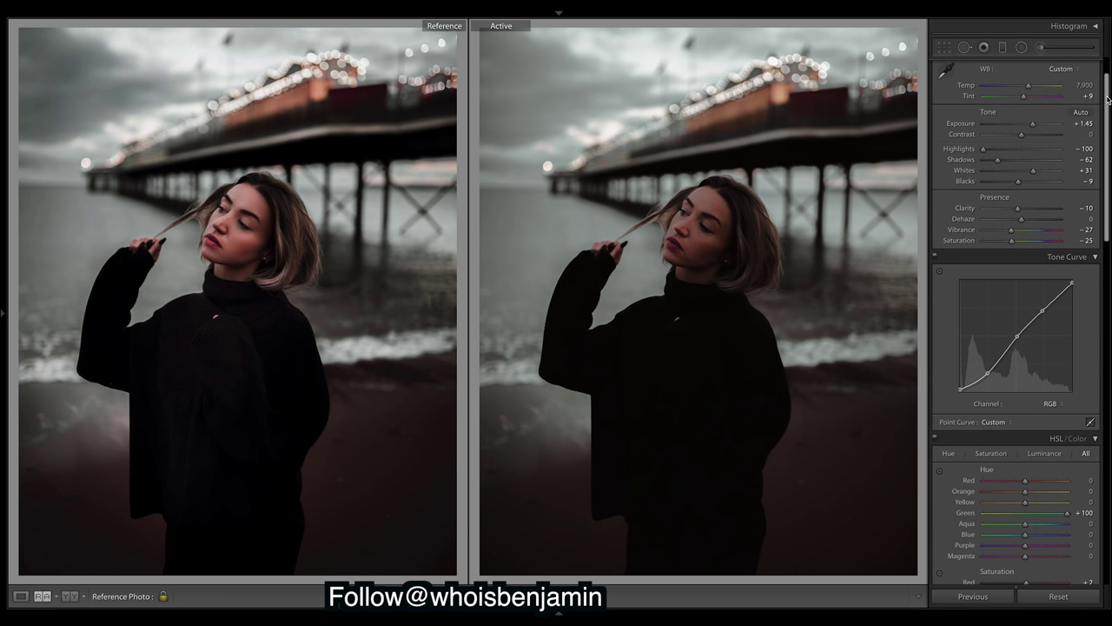
{"action": "left_click_drag", "start_coordinate": [1108, 101], "coordinate": [1108, 149]}
{"action": "scroll", "coordinate": [965, 311], "scroll_direction": "down", "scroll_amount": 10}
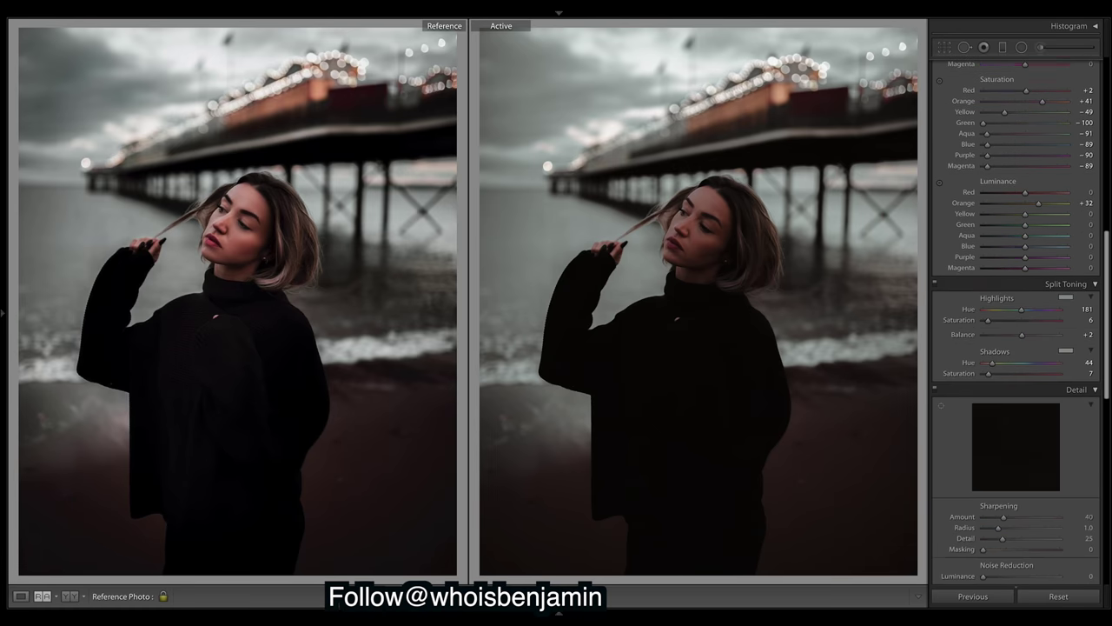
{"action": "left_click_drag", "start_coordinate": [1005, 275], "coordinate": [998, 277]}
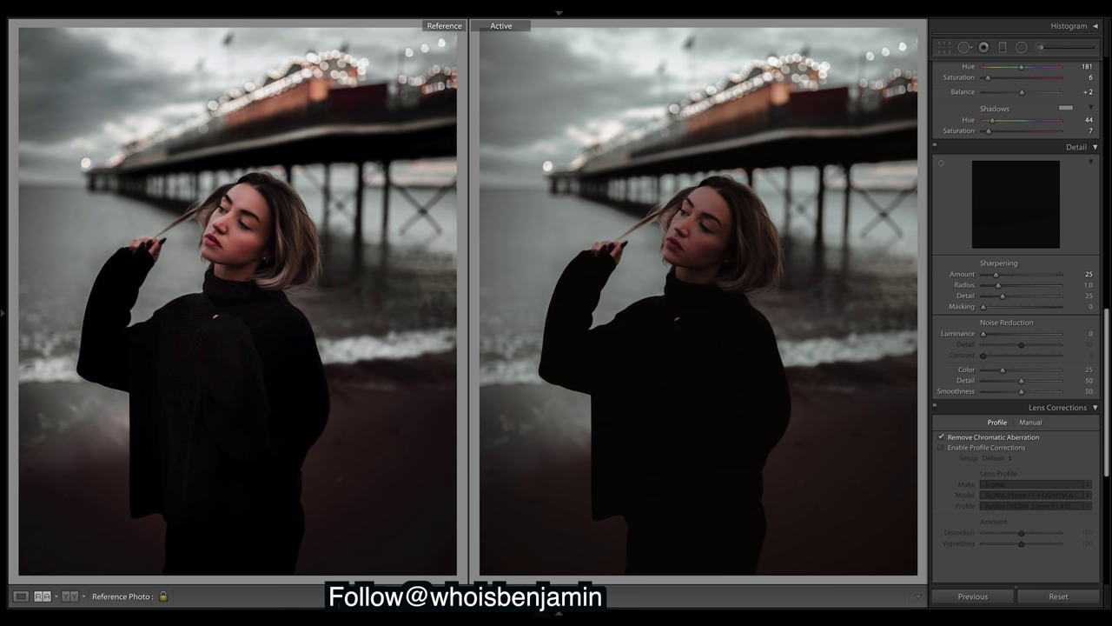
Raise the Red Luminance to +29 and the Orange Luminance to +34 to brighten the skin.
{"action": "scroll", "coordinate": [1109, 347], "scroll_direction": "up", "scroll_amount": 5}
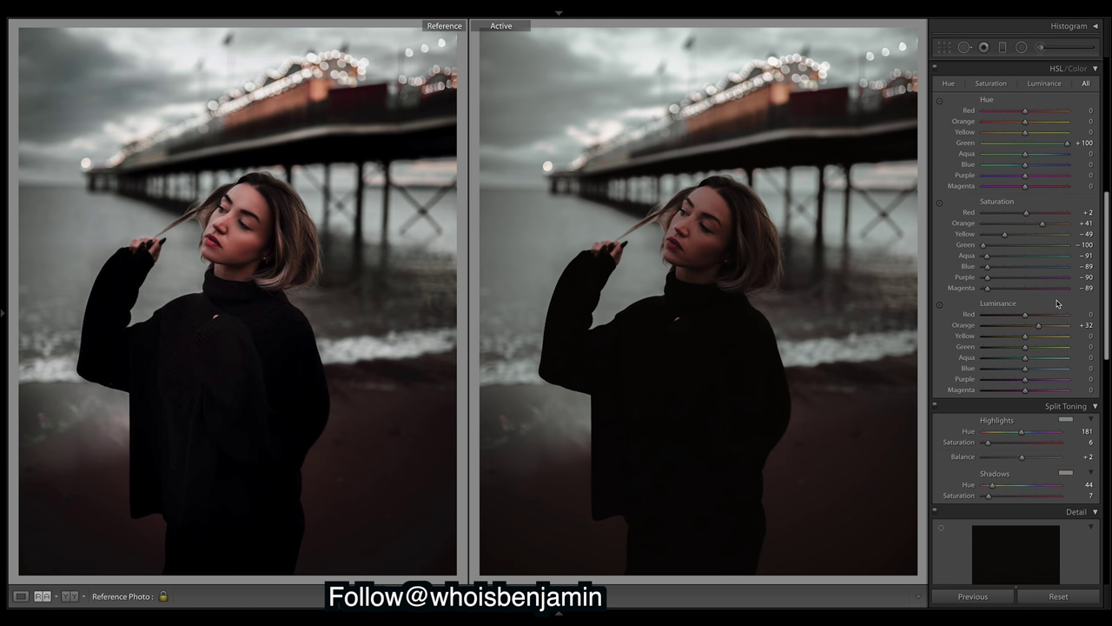
{"action": "left_click_drag", "start_coordinate": [1026, 316], "coordinate": [1067, 314]}
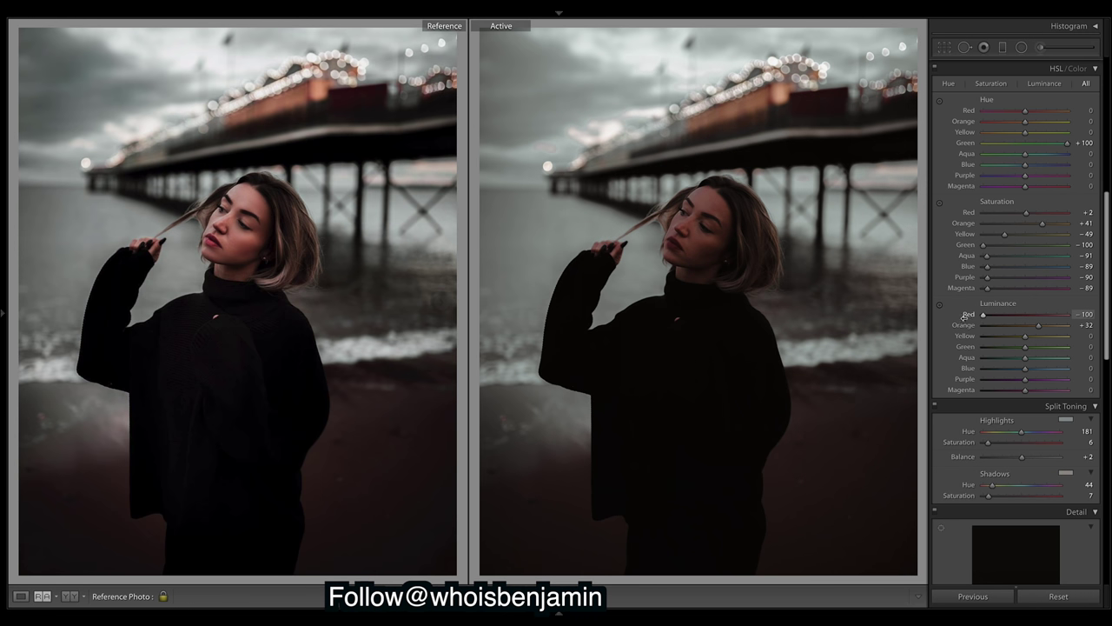
{"action": "left_click_drag", "start_coordinate": [890, 294], "coordinate": [1037, 321]}
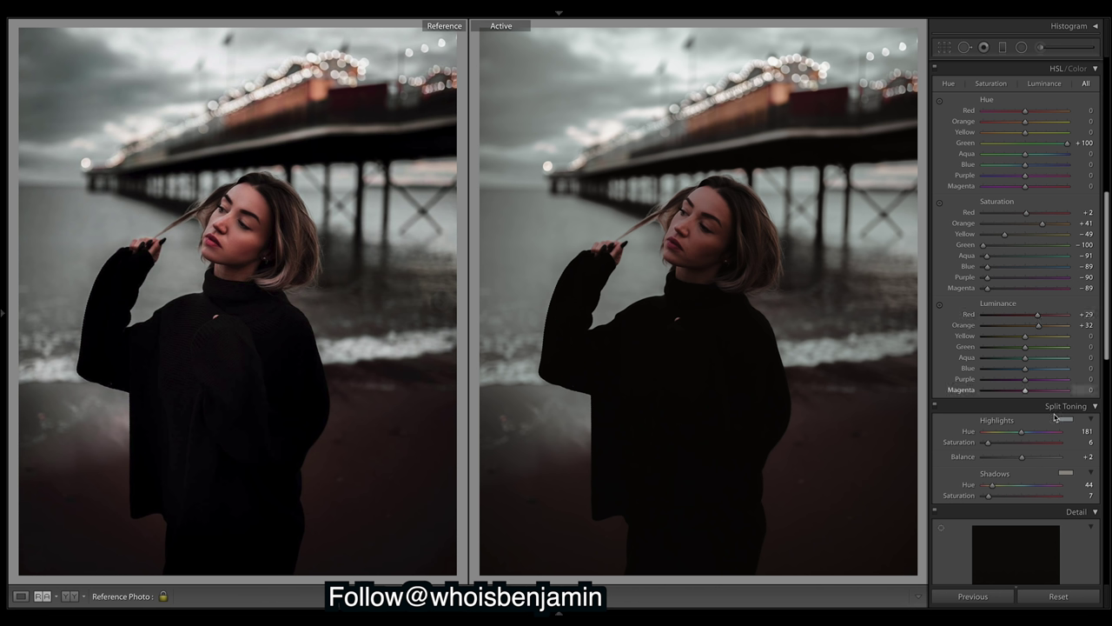
{"action": "left_click_drag", "start_coordinate": [1038, 325], "coordinate": [1040, 329]}
Review the portrait's Split Toning, Detail, Lens Corrections, Effects, Calibration and Basic settings.
{"action": "scroll", "coordinate": [1105, 228], "scroll_direction": "down", "scroll_amount": 5}
{"action": "scroll", "coordinate": [1017, 321], "scroll_direction": "down", "scroll_amount": 5}
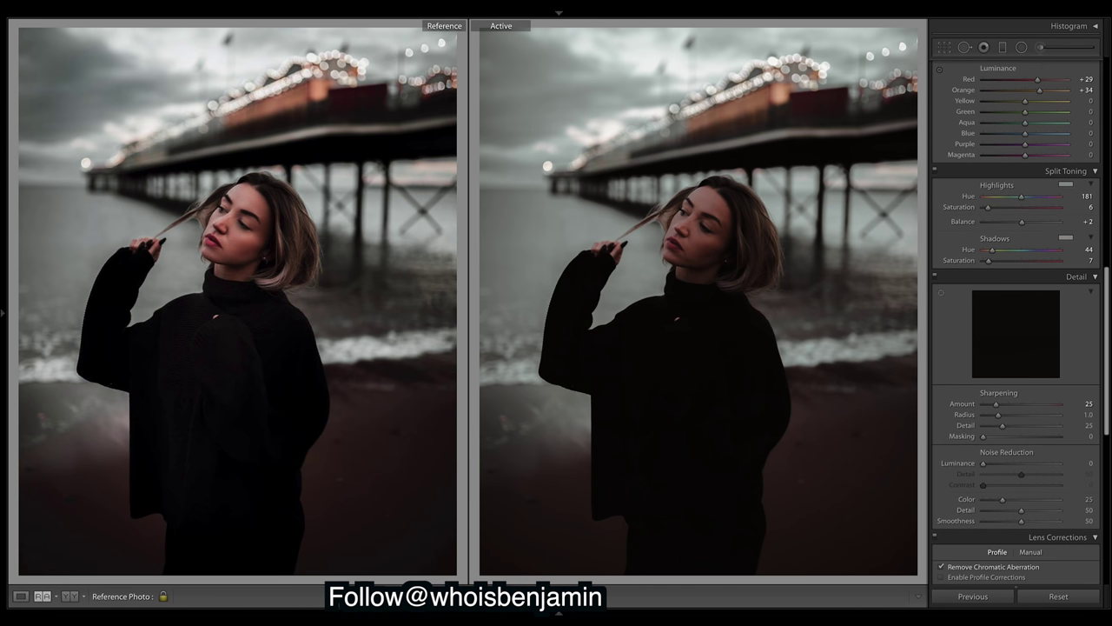
{"action": "scroll", "coordinate": [1017, 322], "scroll_direction": "down", "scroll_amount": 4}
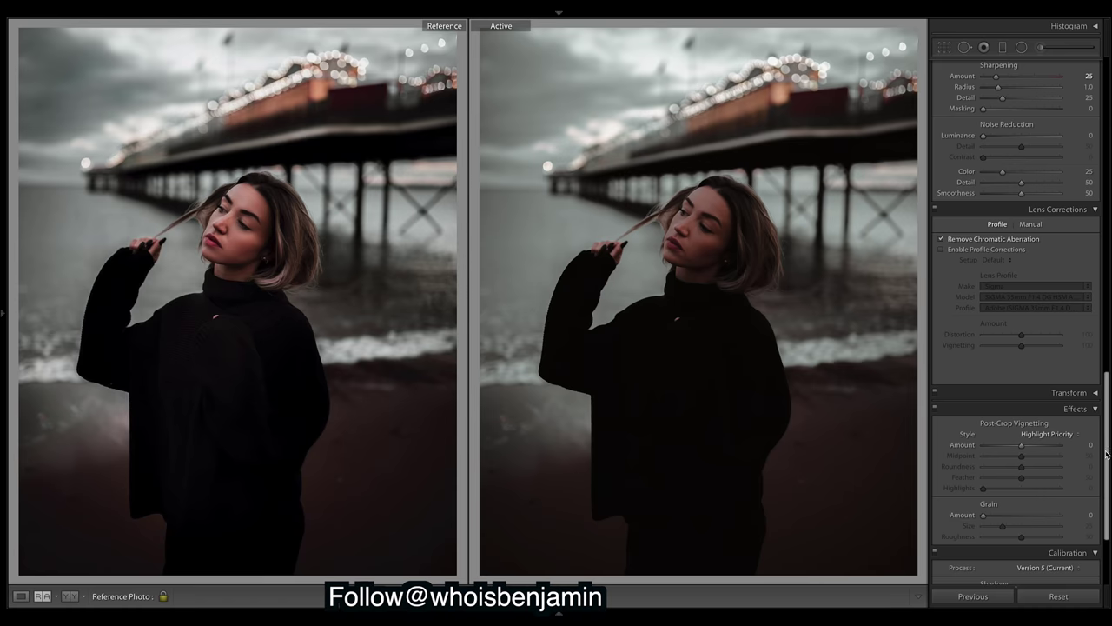
{"action": "scroll", "coordinate": [1108, 453], "scroll_direction": "down", "scroll_amount": 3}
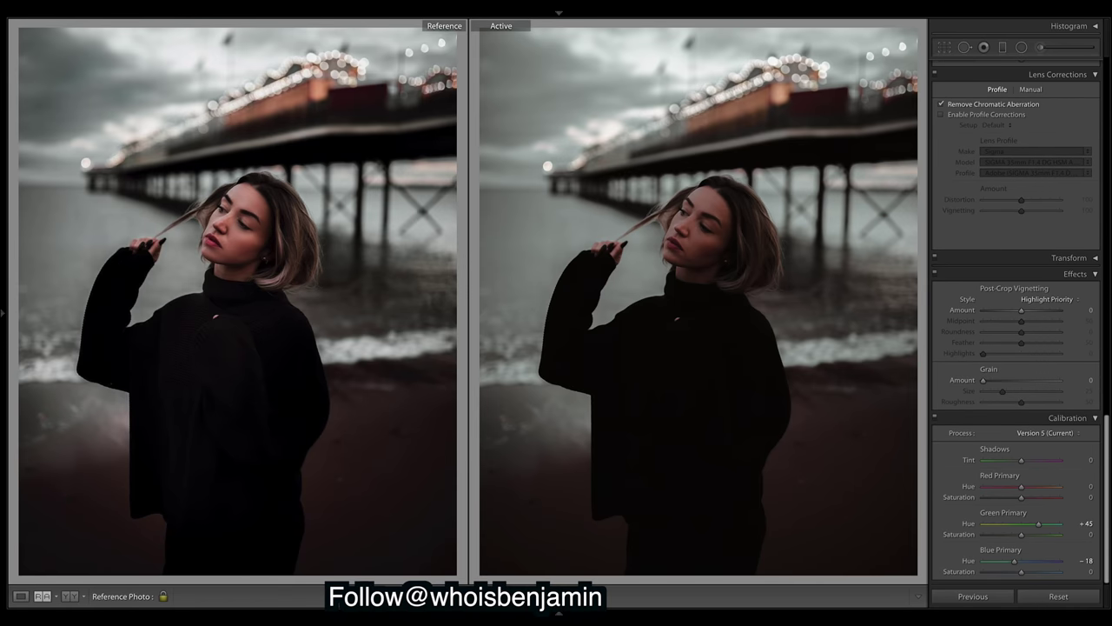
{"action": "scroll", "coordinate": [1017, 321], "scroll_direction": "up", "scroll_amount": 3}
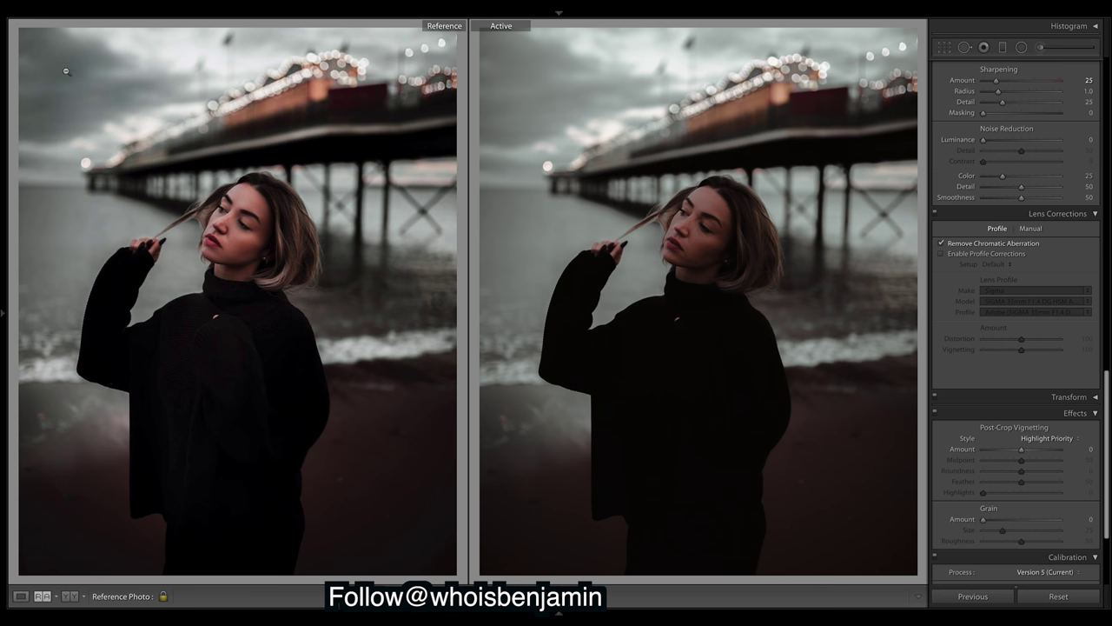
{"action": "scroll", "coordinate": [1017, 322], "scroll_direction": "up", "scroll_amount": 10}
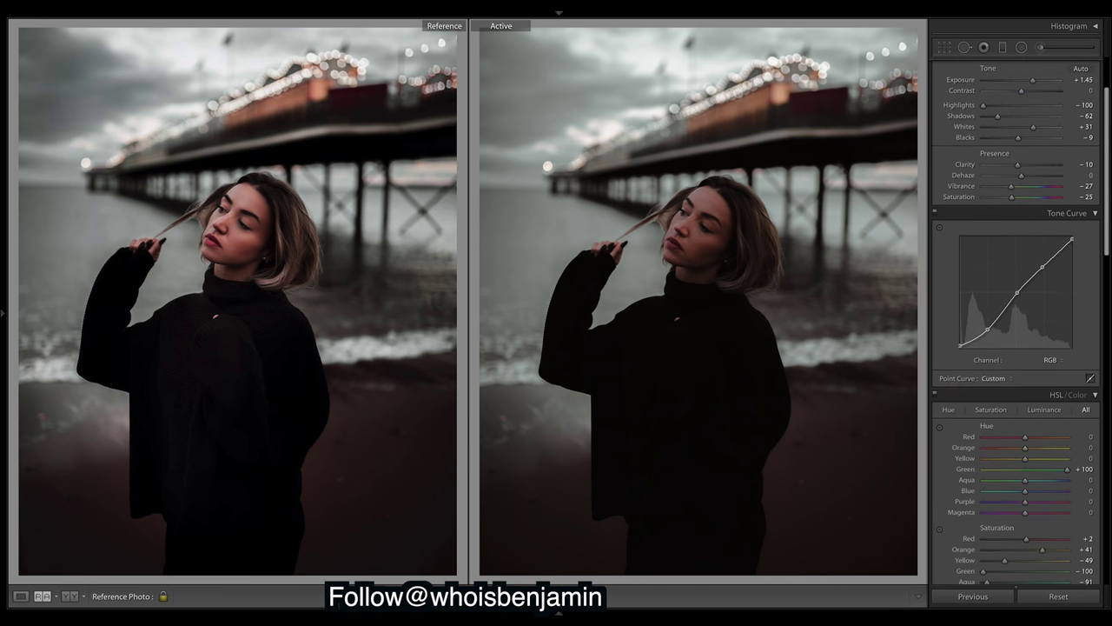
{"action": "scroll", "coordinate": [1017, 322], "scroll_direction": "up", "scroll_amount": 2}
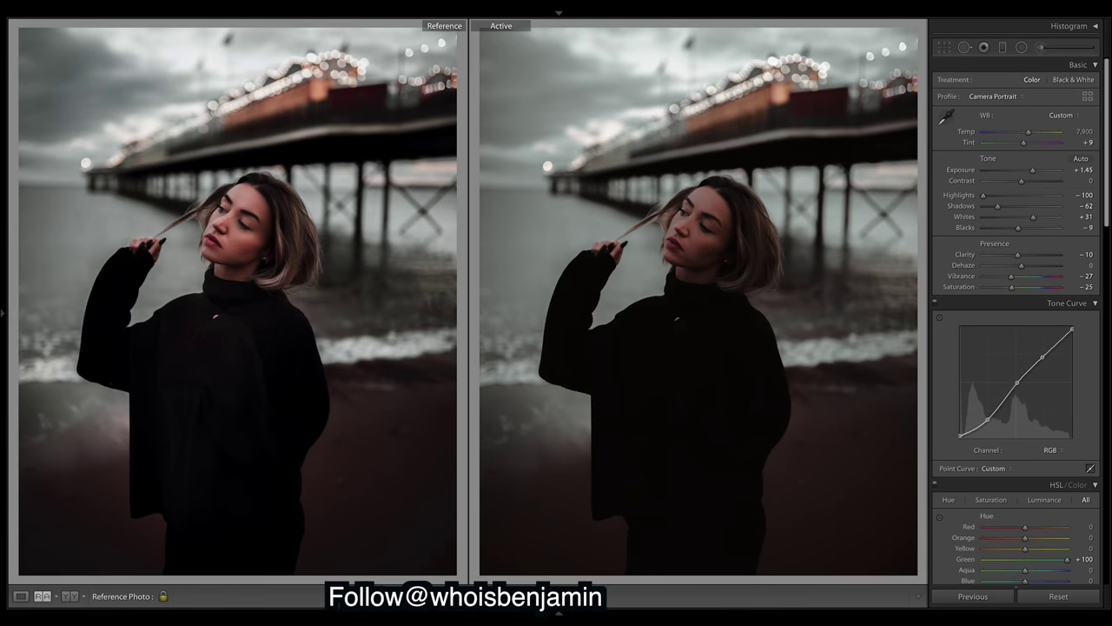
Add a diagonal Graduated Filter across the sky behind the pier and set its Exposure to -0.43.
{"action": "left_click", "coordinate": [1004, 48]}
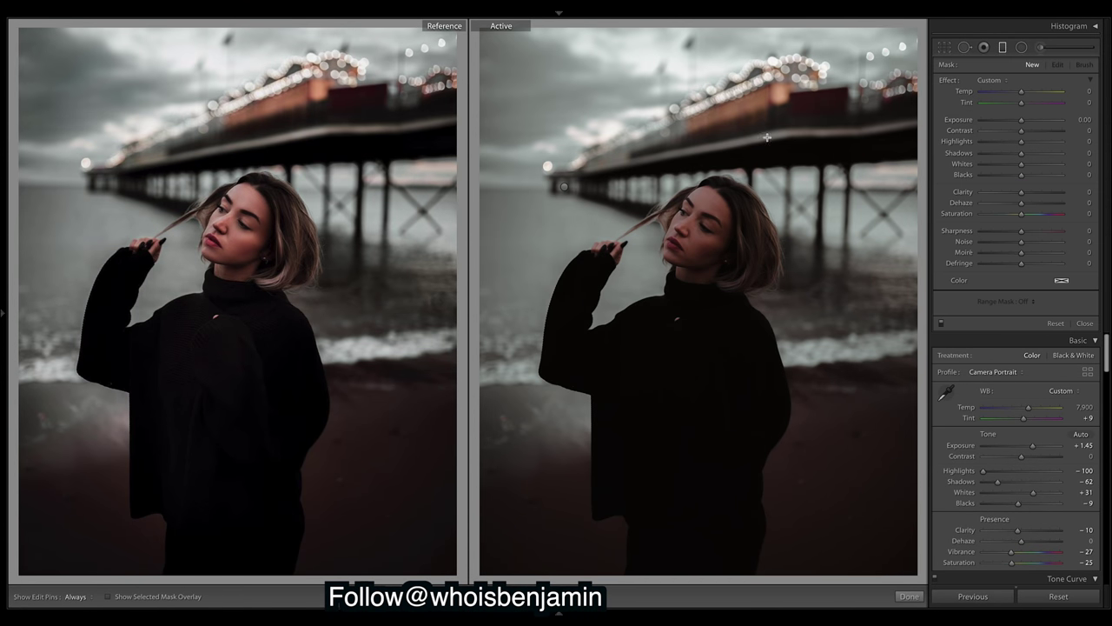
{"action": "left_click_drag", "start_coordinate": [576, 202], "coordinate": [566, 187]}
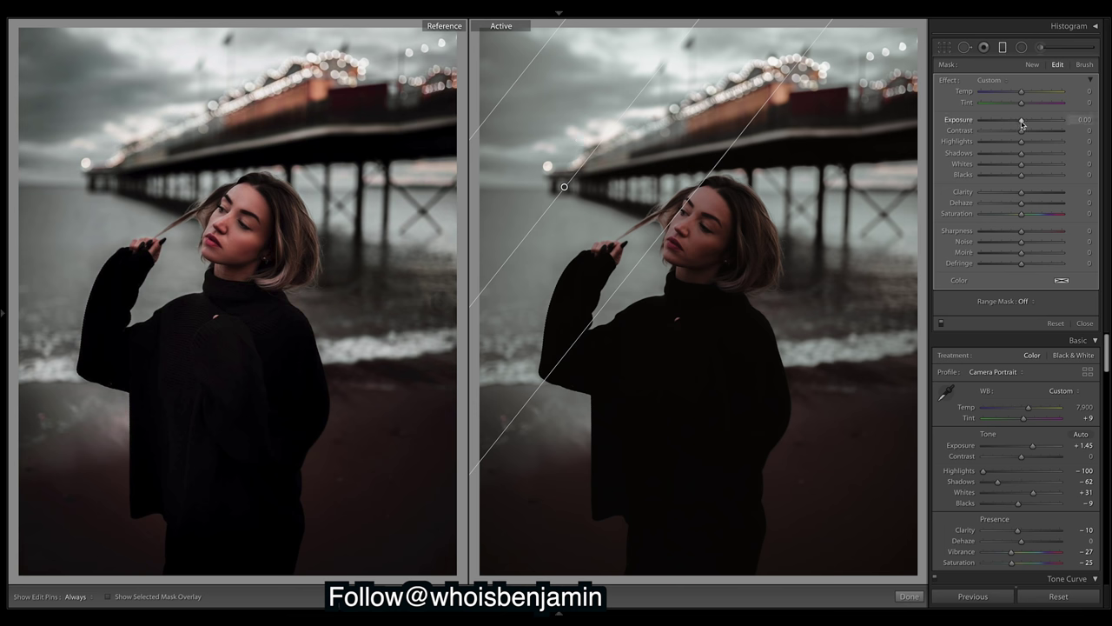
{"action": "left_click_drag", "start_coordinate": [1022, 124], "coordinate": [1019, 124]}
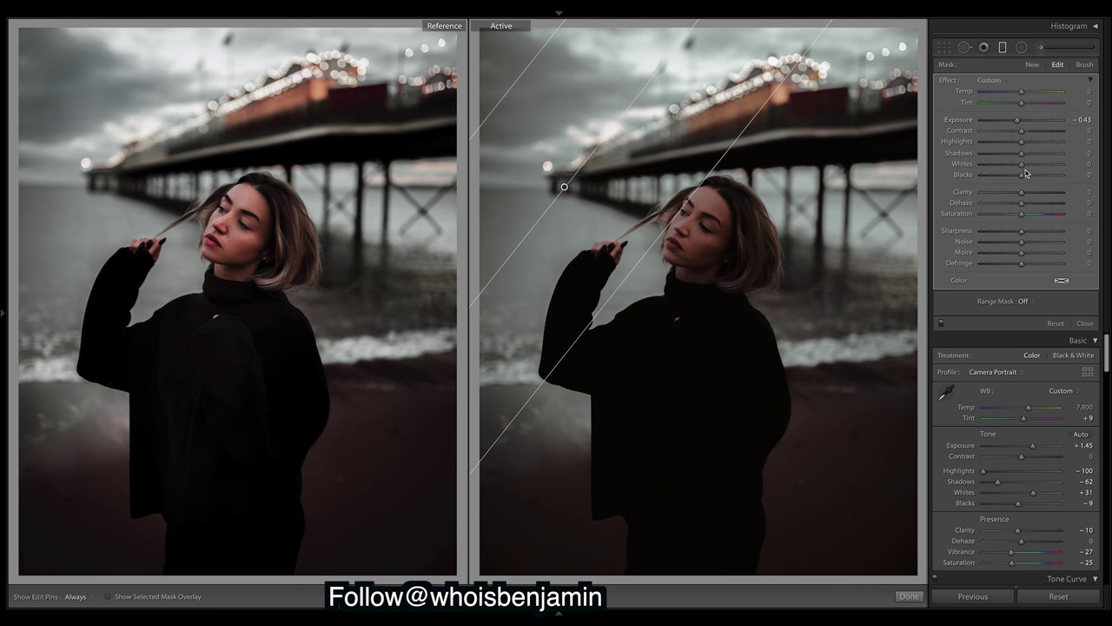
{"action": "left_click", "coordinate": [909, 596]}
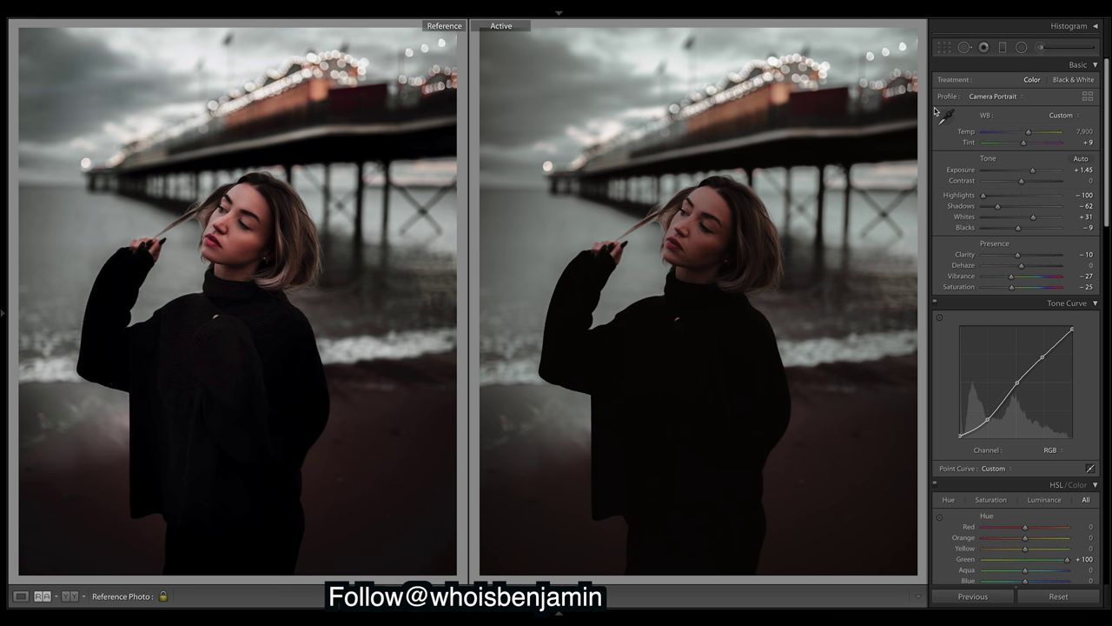
Check the overlay of the soft brush mask pinned near the chin and raise its Shadows to 66.
{"action": "left_click", "coordinate": [1041, 47]}
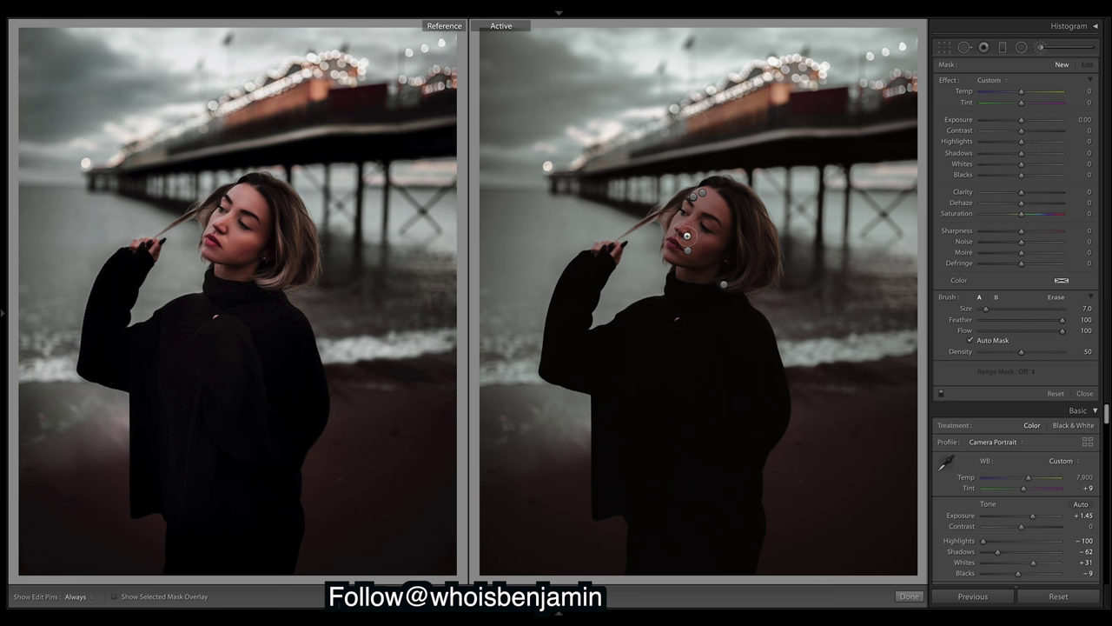
{"action": "left_click", "coordinate": [688, 250]}
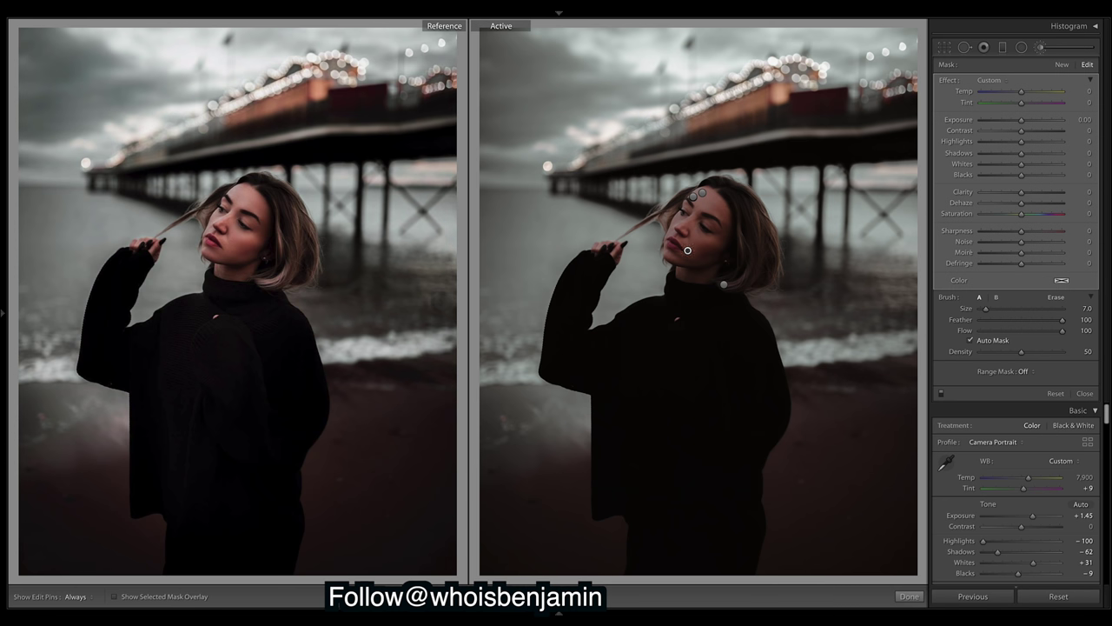
{"action": "left_click", "coordinate": [114, 598]}
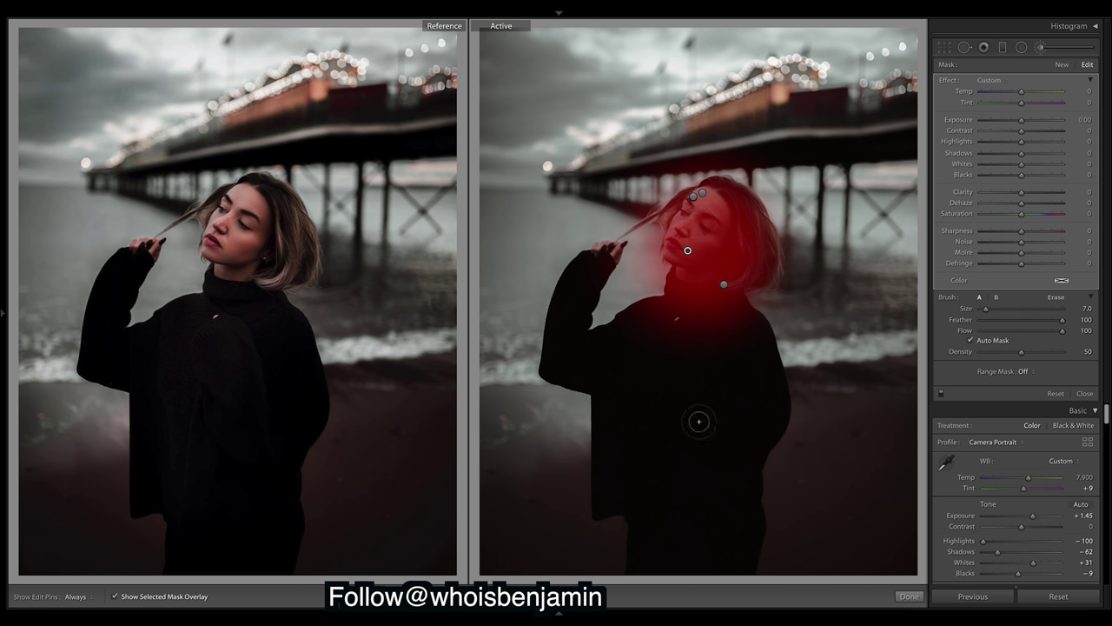
{"action": "left_click", "coordinate": [114, 596]}
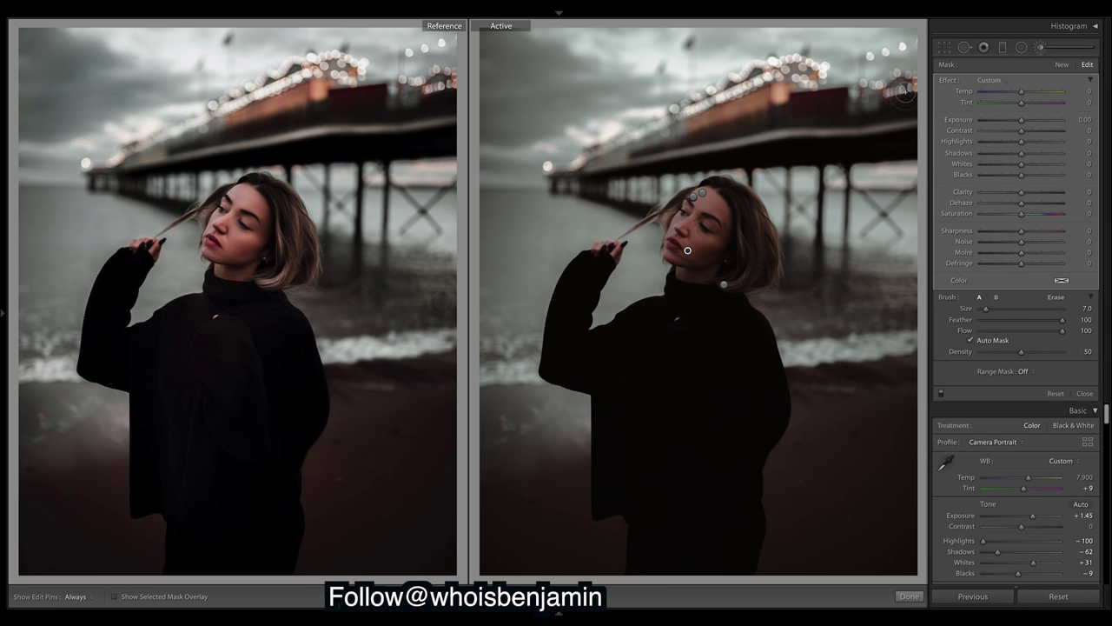
{"action": "left_click", "coordinate": [1036, 157]}
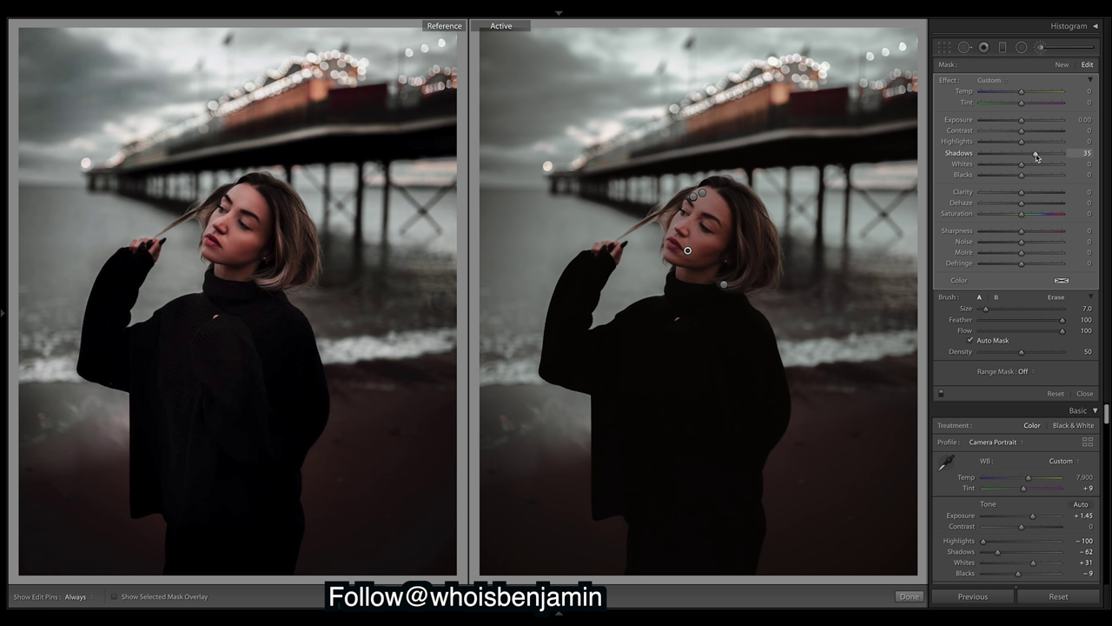
{"action": "left_click_drag", "start_coordinate": [1036, 156], "coordinate": [1049, 158]}
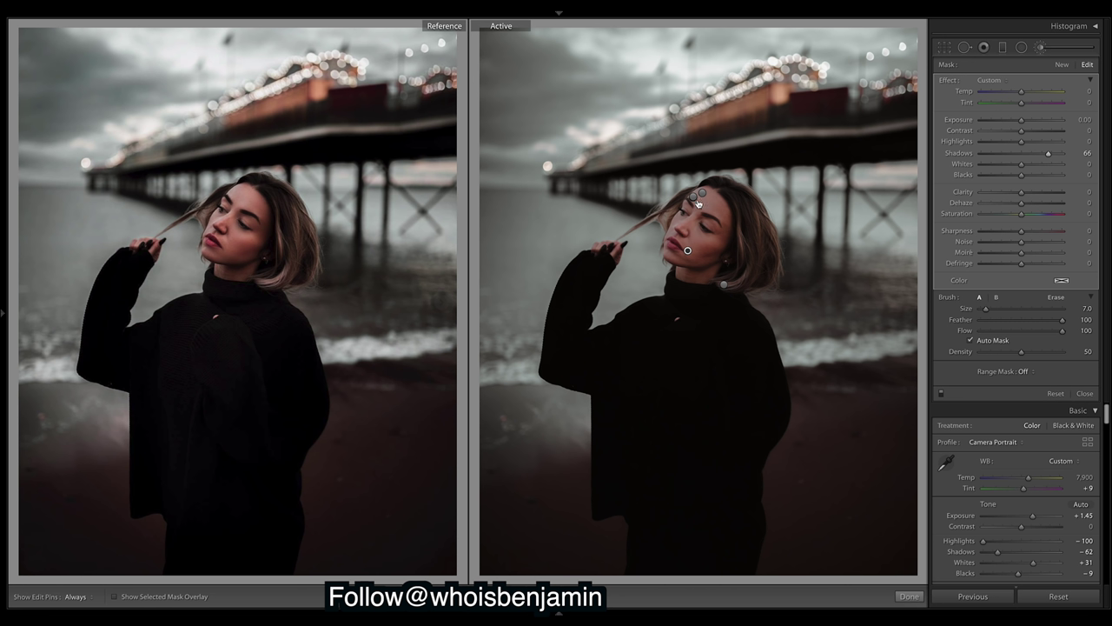
Check the overlay of the face skin brush mask, then set its Clarity to -100 and Highlights to 28.
{"action": "left_click", "coordinate": [694, 197]}
{"action": "mouse_move", "coordinate": [107, 608]}
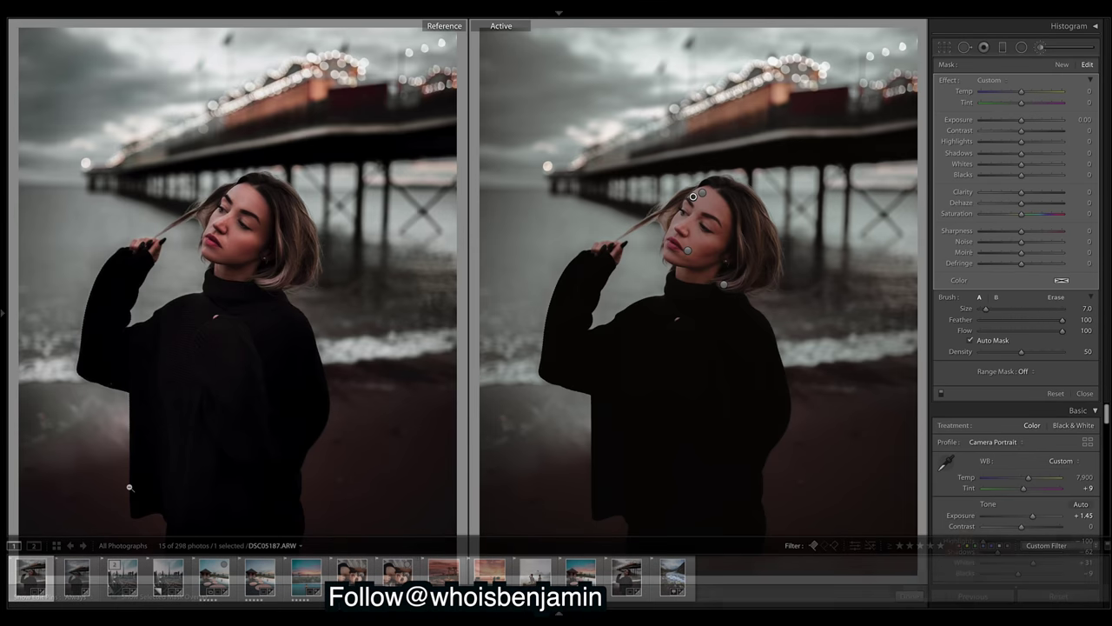
{"action": "left_click", "coordinate": [115, 596]}
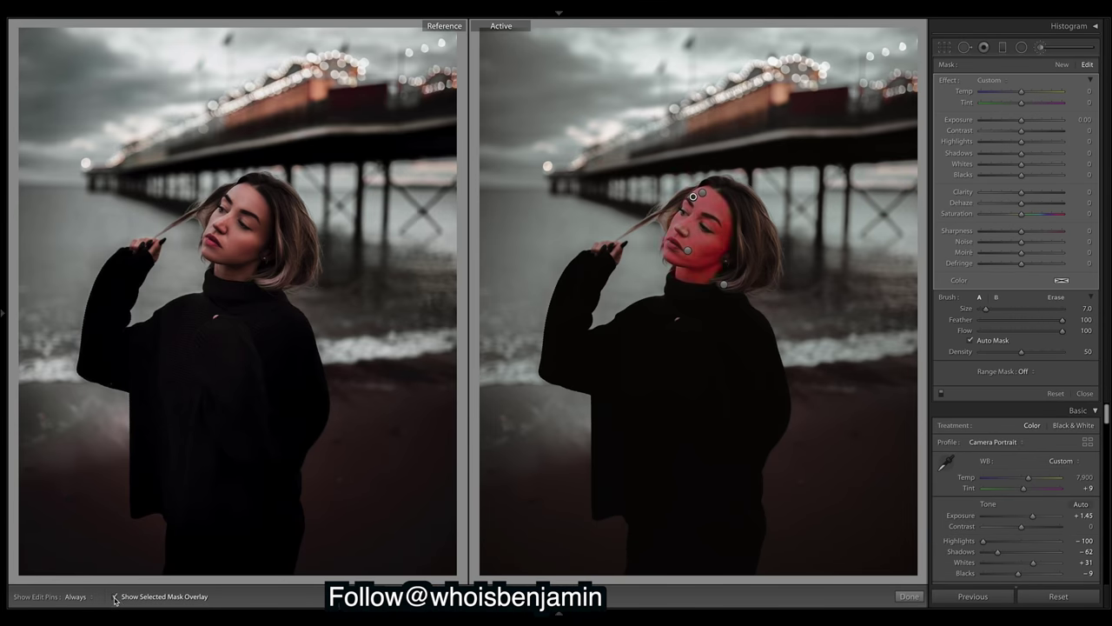
{"action": "left_click", "coordinate": [114, 597]}
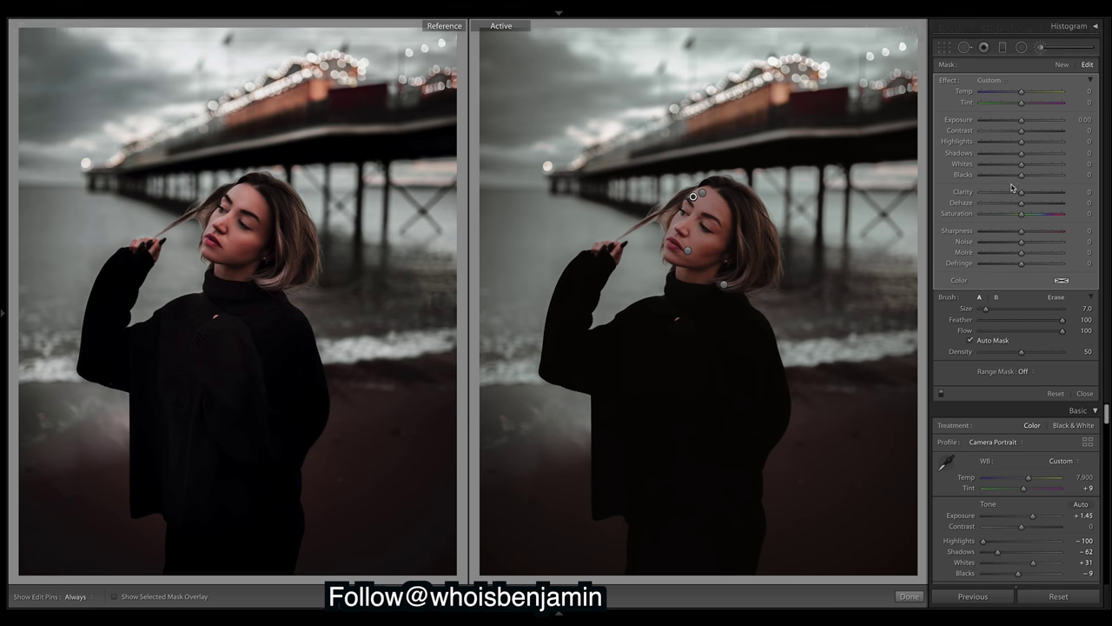
{"action": "left_click_drag", "start_coordinate": [1021, 191], "coordinate": [981, 191]}
{"action": "left_click_drag", "start_coordinate": [1025, 143], "coordinate": [1038, 143]}
{"action": "left_click_drag", "start_coordinate": [1039, 146], "coordinate": [1036, 144]}
Set the face skin mask's Whites to 67 after trying both high and low values.
{"action": "left_click_drag", "start_coordinate": [1023, 166], "coordinate": [1095, 165]}
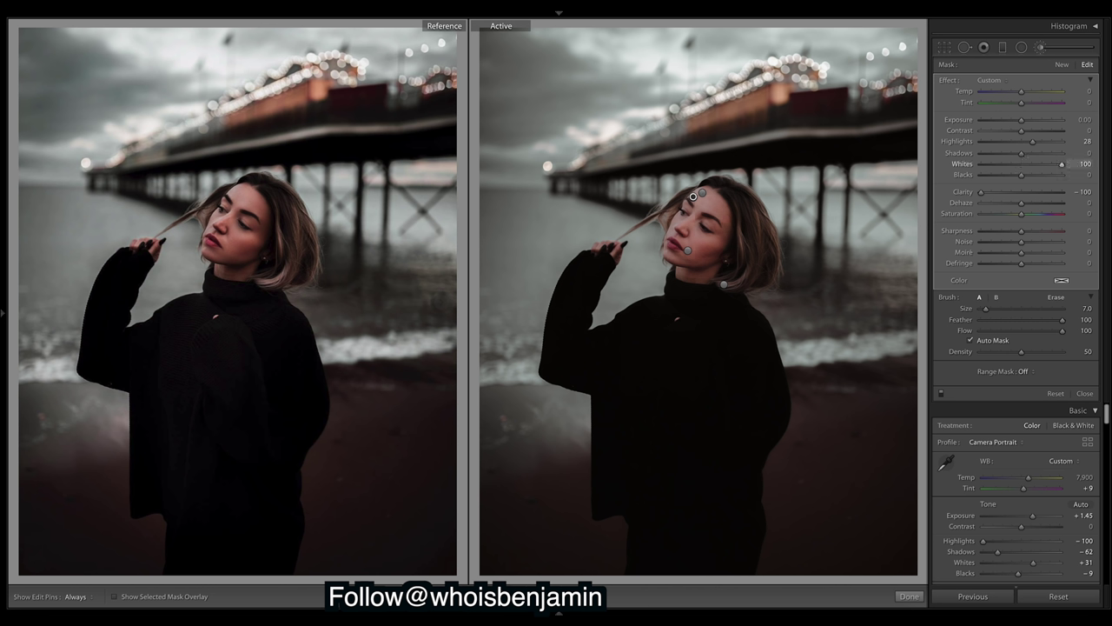
{"action": "left_click_drag", "start_coordinate": [1083, 164], "coordinate": [993, 165]}
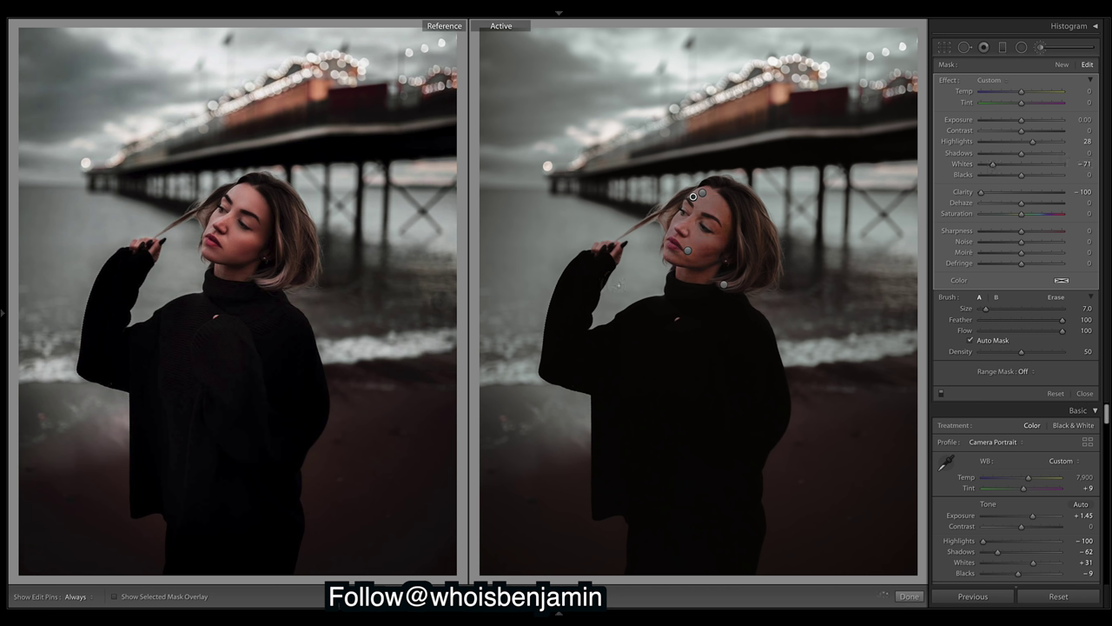
{"action": "double_click", "coordinate": [967, 166]}
{"action": "left_click_drag", "start_coordinate": [1022, 165], "coordinate": [1049, 163]}
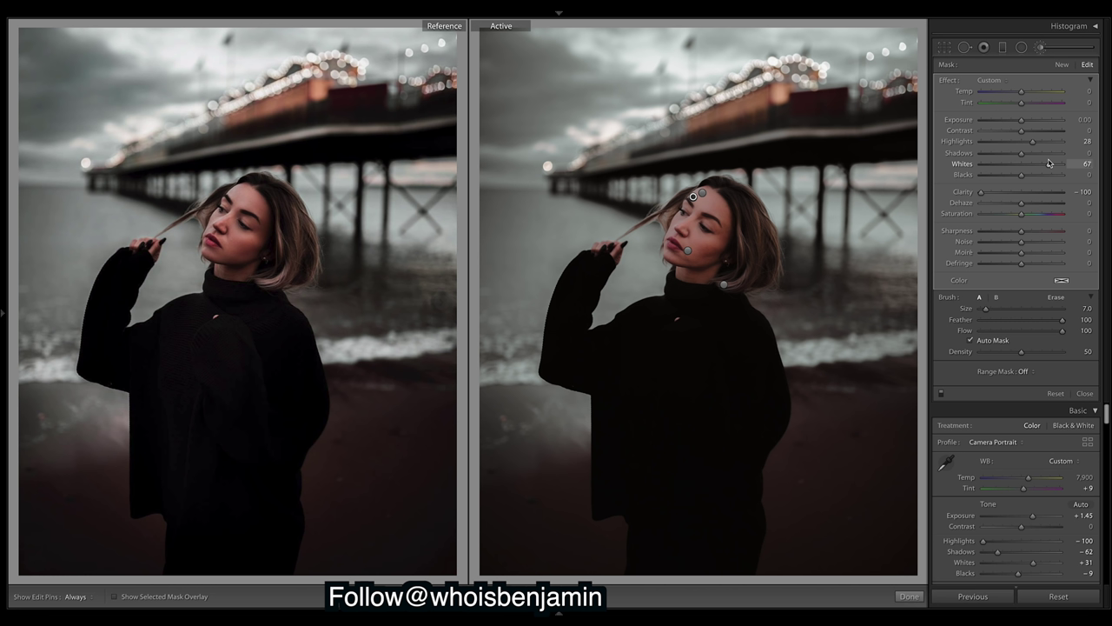
{"action": "left_click_drag", "start_coordinate": [1049, 163], "coordinate": [1049, 163]}
Reduce the face skin mask's Saturation to -49 and close the Adjustment Brush.
{"action": "left_click", "coordinate": [689, 252]}
{"action": "left_click", "coordinate": [693, 197]}
{"action": "left_click_drag", "start_coordinate": [1022, 215], "coordinate": [1005, 219]}
{"action": "left_click_drag", "start_coordinate": [1006, 220], "coordinate": [1002, 220]}
{"action": "left_click_drag", "start_coordinate": [1002, 220], "coordinate": [1002, 220]}
{"action": "scroll", "coordinate": [1017, 496], "scroll_direction": "down", "scroll_amount": 10}
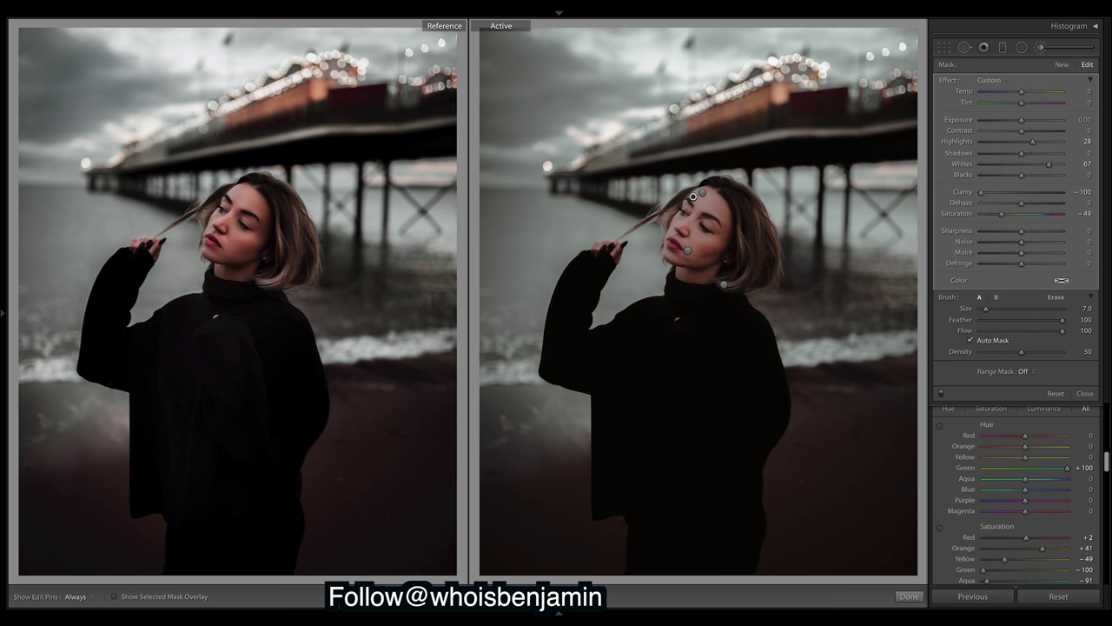
{"action": "left_click_drag", "start_coordinate": [1108, 459], "coordinate": [1109, 386]}
{"action": "scroll", "coordinate": [1109, 395], "scroll_direction": "down", "scroll_amount": 5}
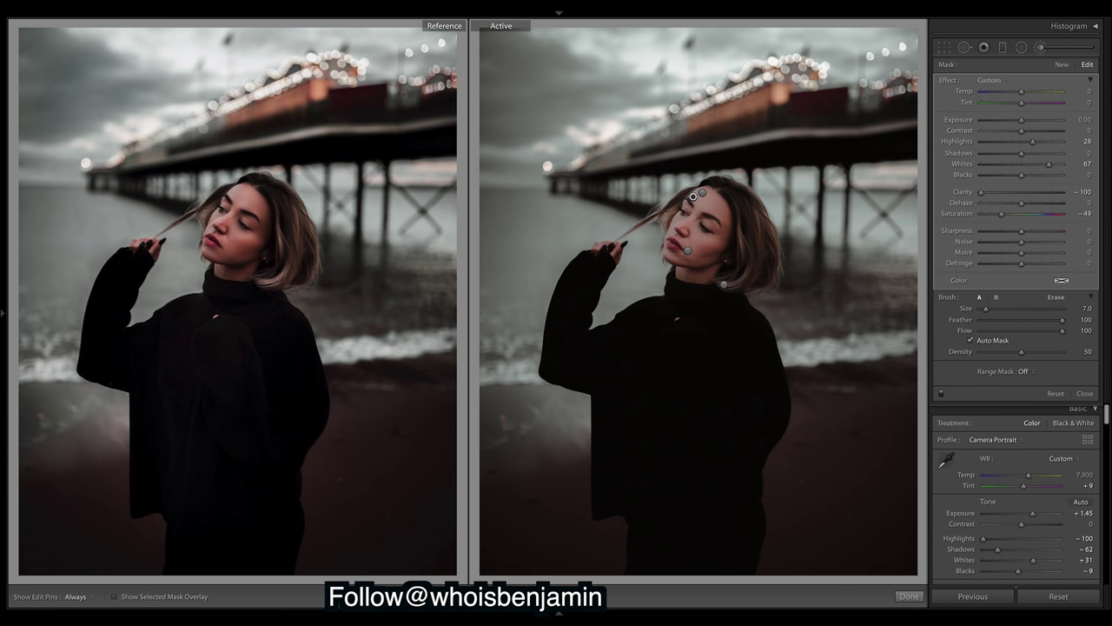
{"action": "left_click", "coordinate": [1086, 394]}
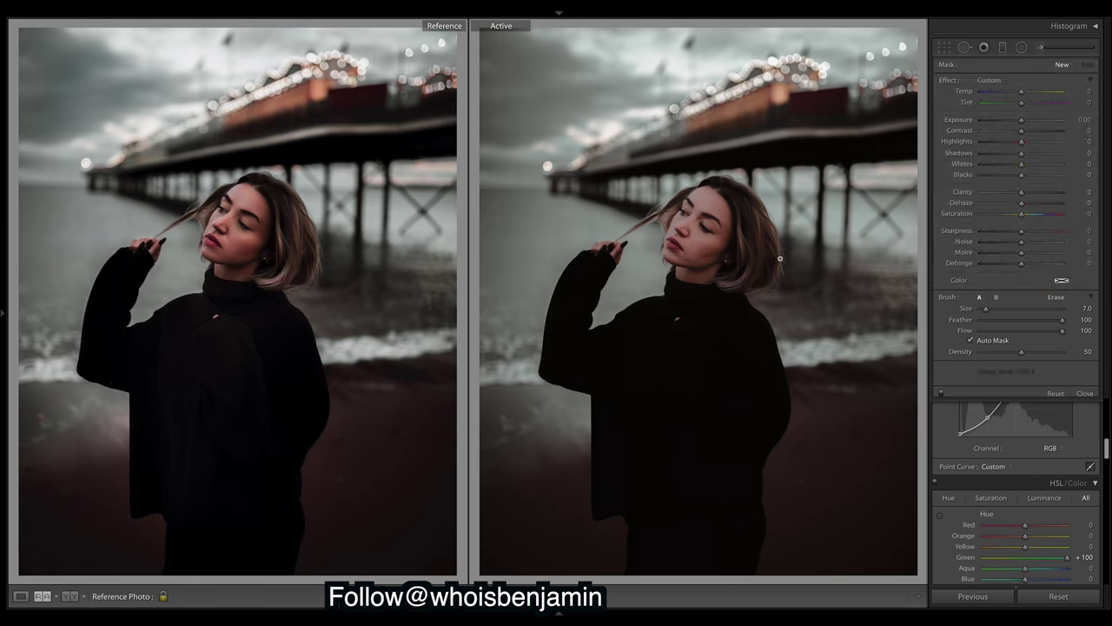
Reopen the Adjustment Brush, check the face skin mask's overlay and duplicate that mask.
{"action": "key", "text": "k"}
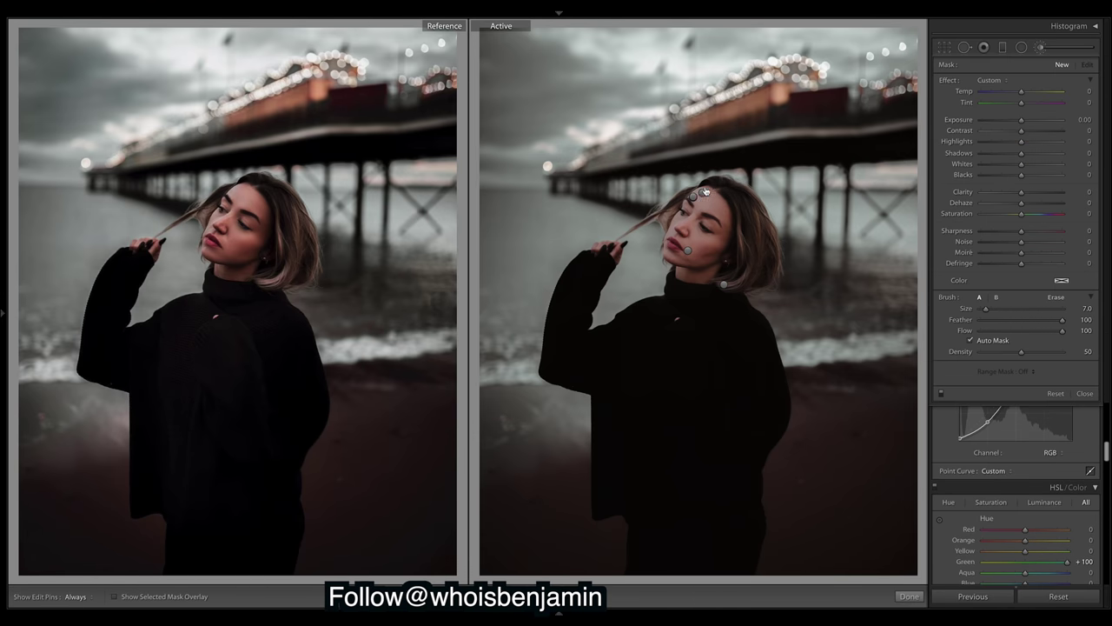
{"action": "left_click", "coordinate": [696, 196]}
{"action": "mouse_move", "coordinate": [692, 195]}
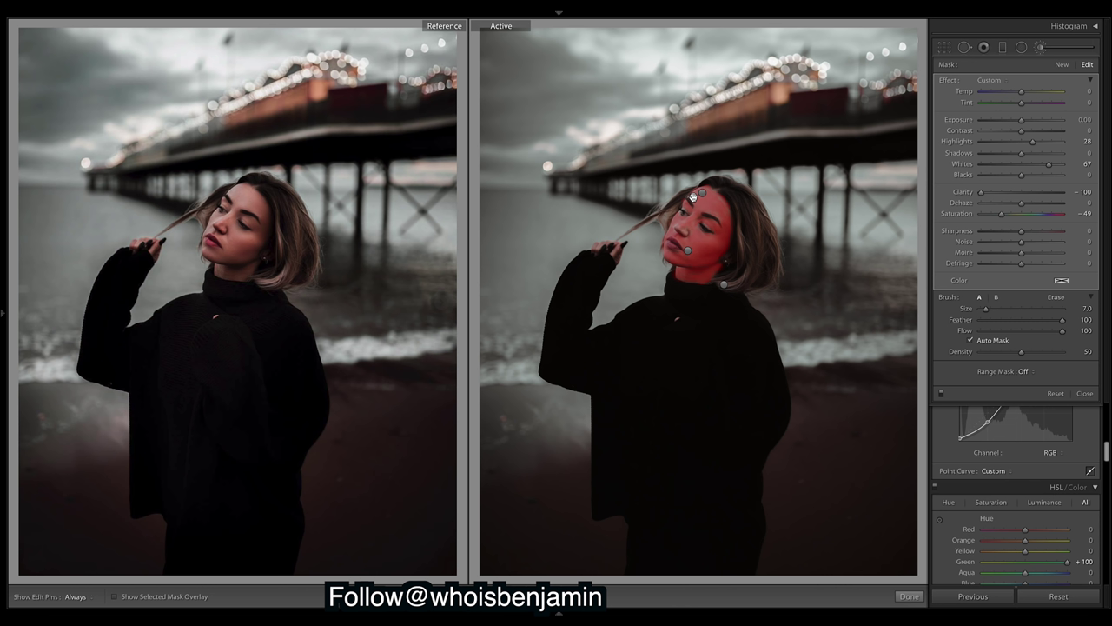
{"action": "left_click", "coordinate": [116, 597]}
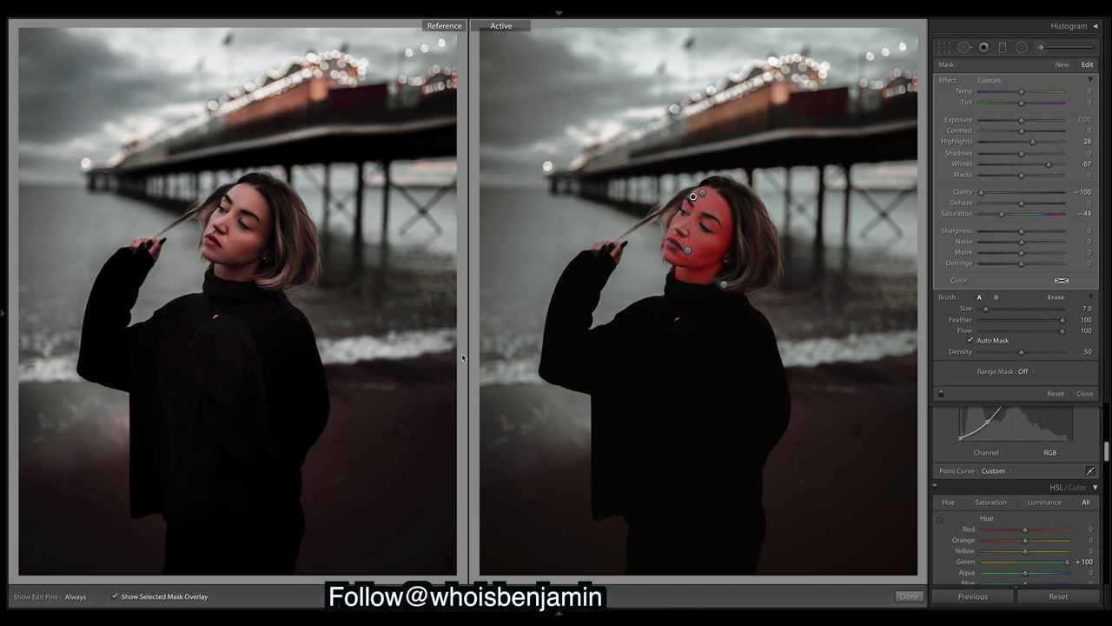
{"action": "left_click", "coordinate": [116, 598]}
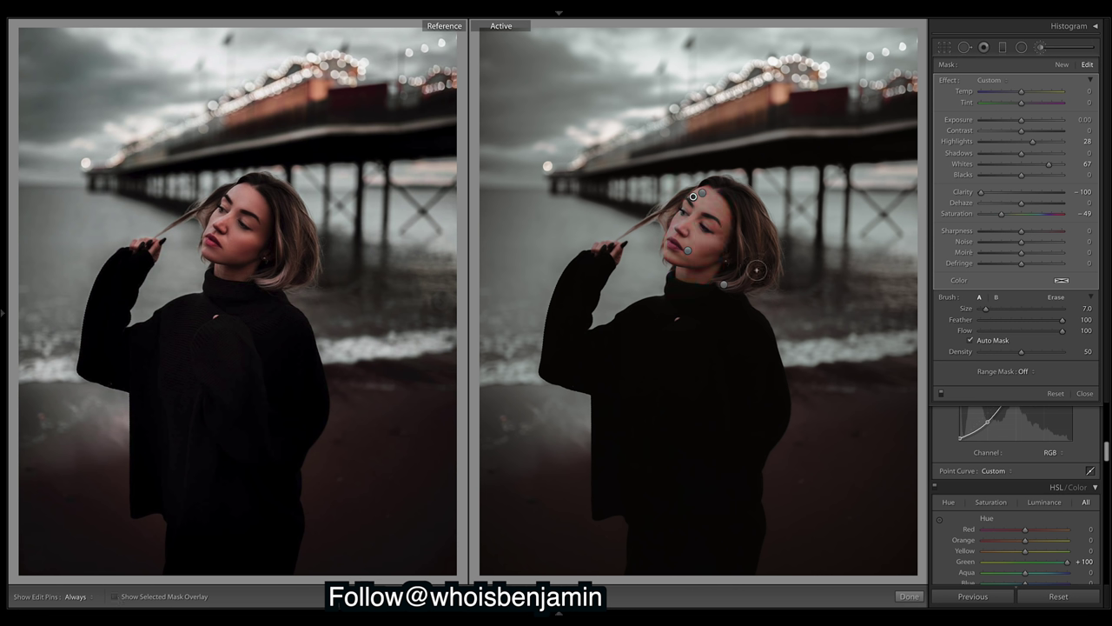
{"action": "right_click", "coordinate": [694, 197]}
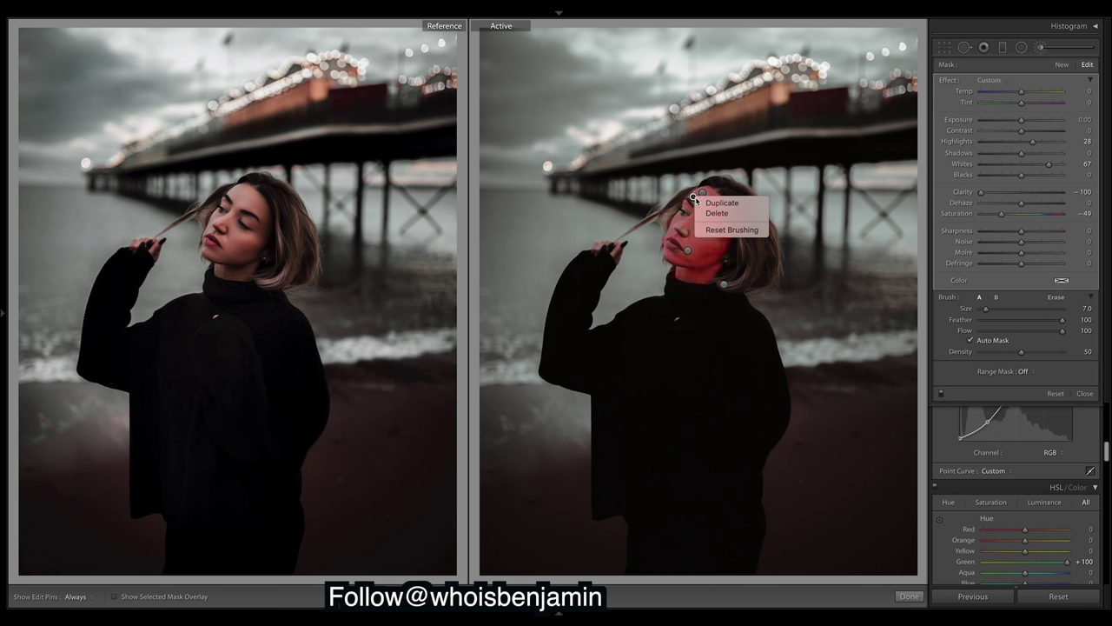
{"action": "left_click", "coordinate": [732, 203]}
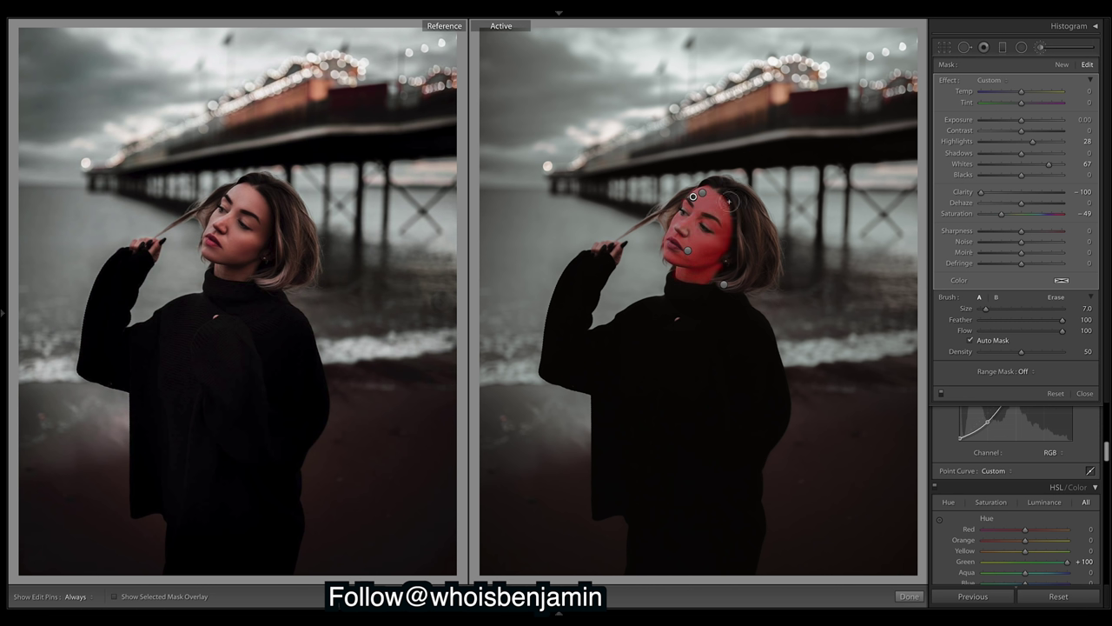
Reset the duplicated face mask's Saturation, Whites and Highlights to 0, and duplicate it once more.
{"action": "double_click", "coordinate": [1005, 219]}
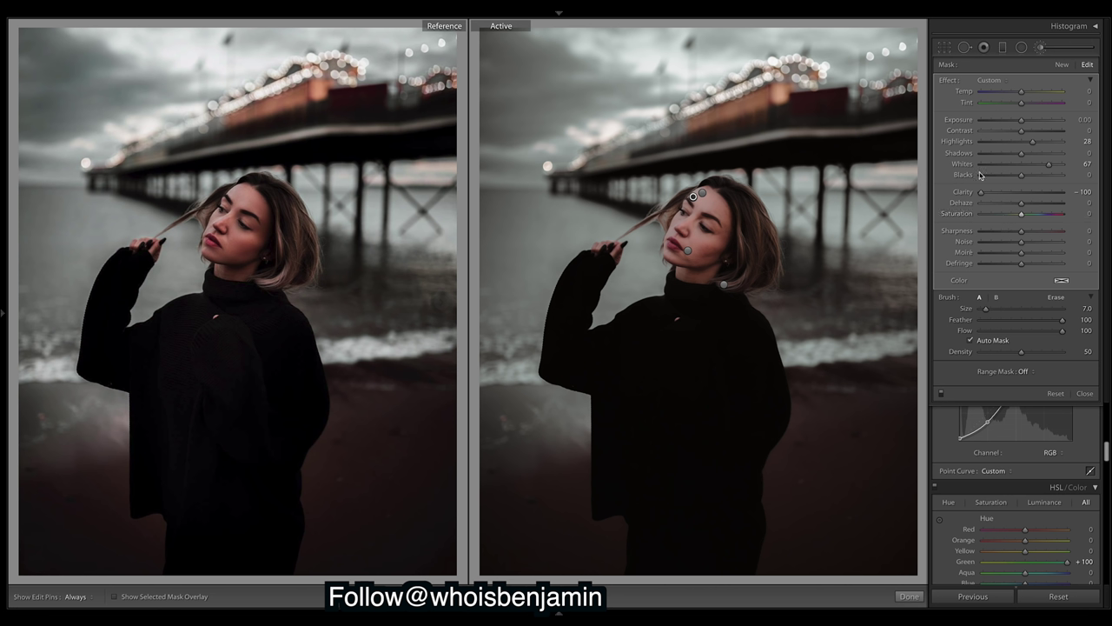
{"action": "double_click", "coordinate": [1050, 164]}
{"action": "double_click", "coordinate": [1033, 144]}
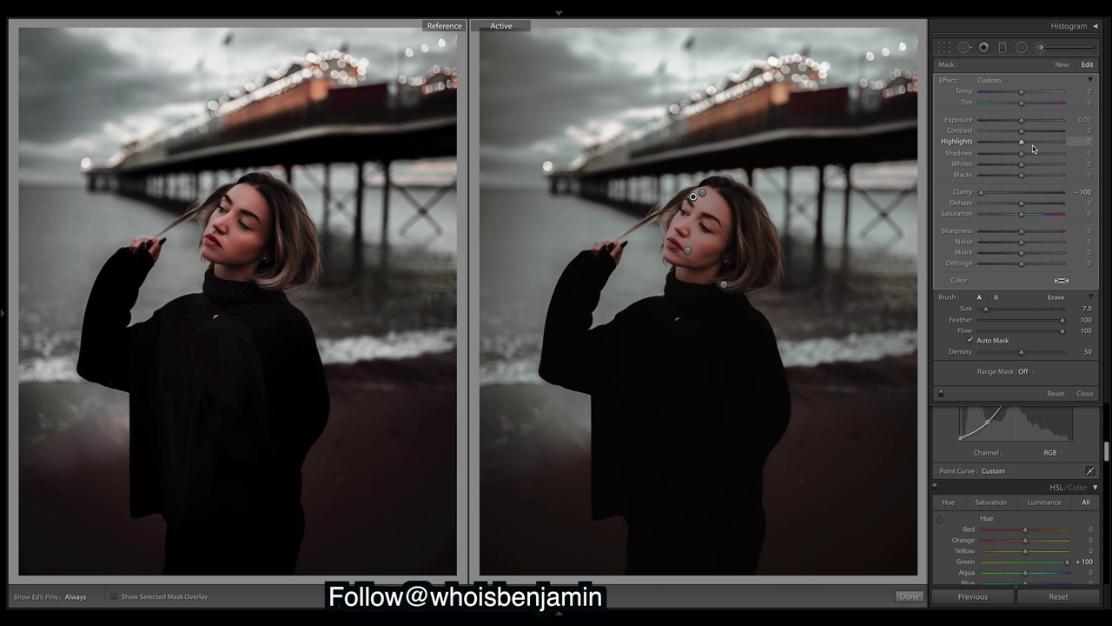
{"action": "right_click", "coordinate": [693, 198]}
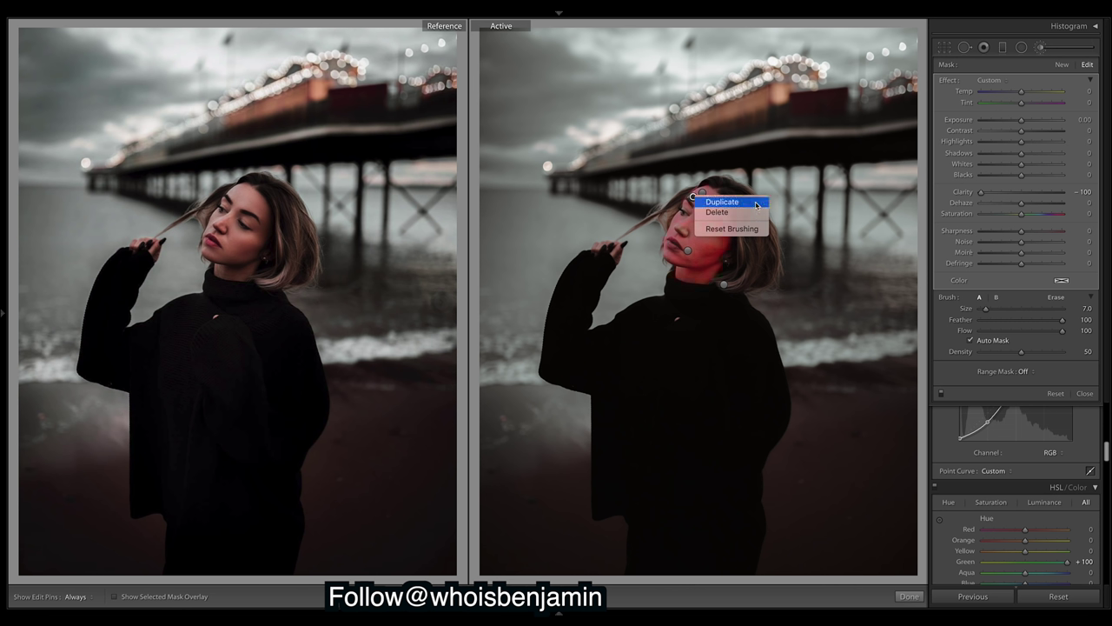
{"action": "left_click", "coordinate": [722, 201]}
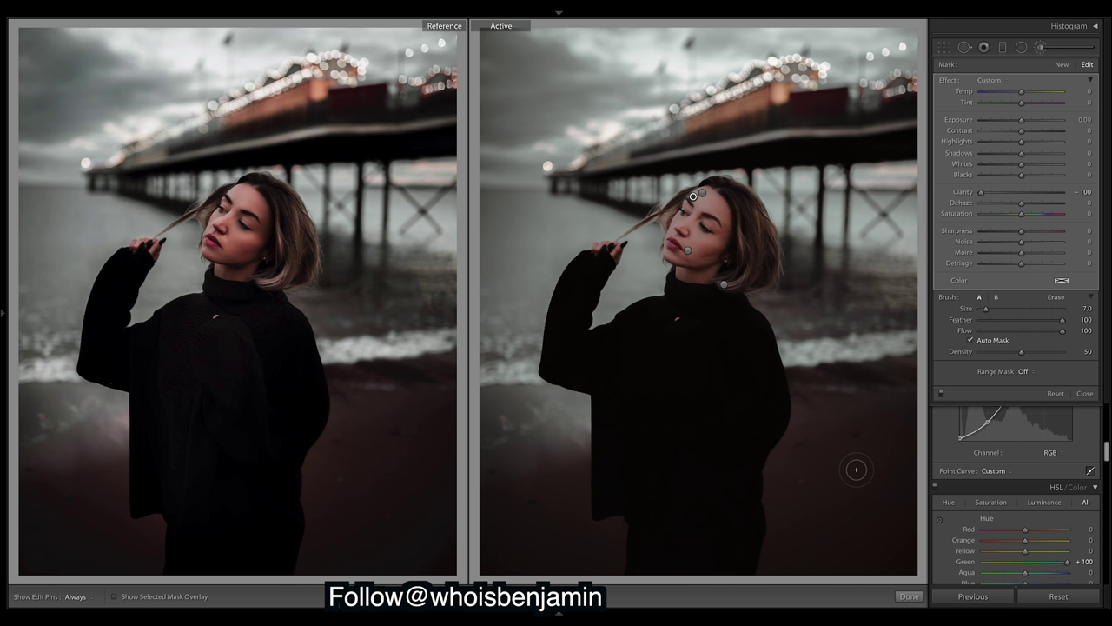
Close the Adjustment Brush and raise the whole photo's Contrast to +8.
{"action": "left_click", "coordinate": [908, 597]}
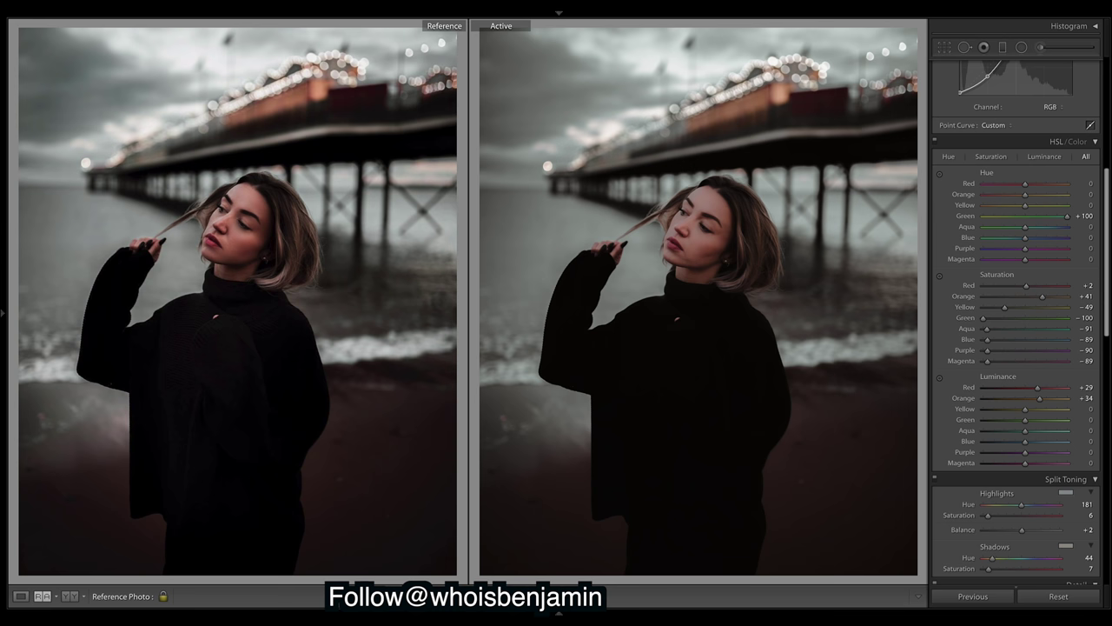
{"action": "left_click_drag", "start_coordinate": [1106, 258], "coordinate": [1106, 374]}
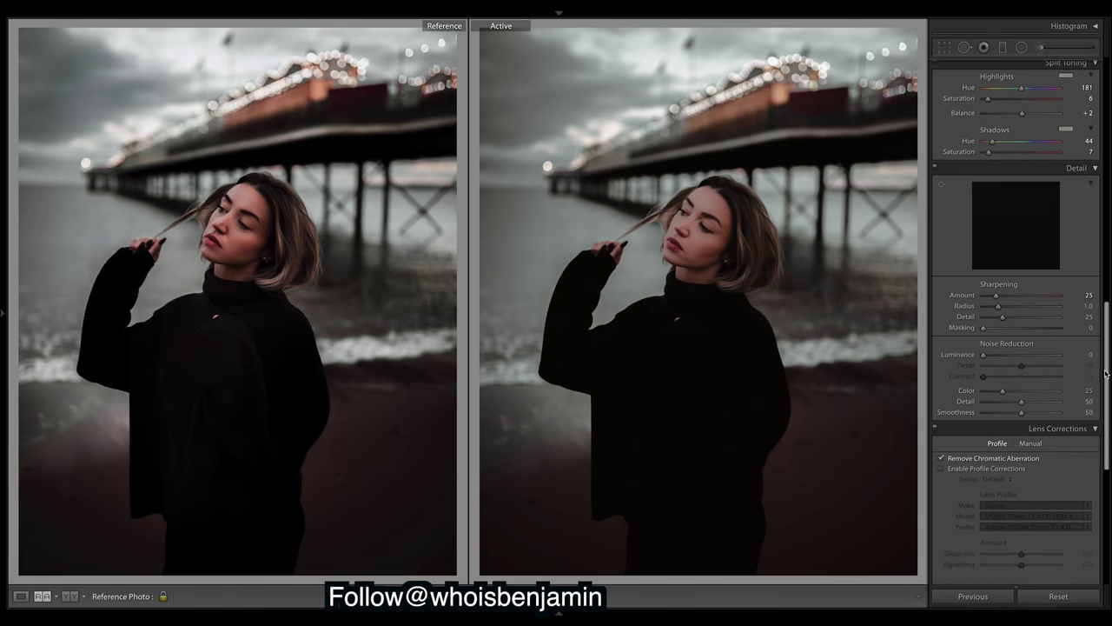
{"action": "left_click_drag", "start_coordinate": [1105, 374], "coordinate": [1104, 100]}
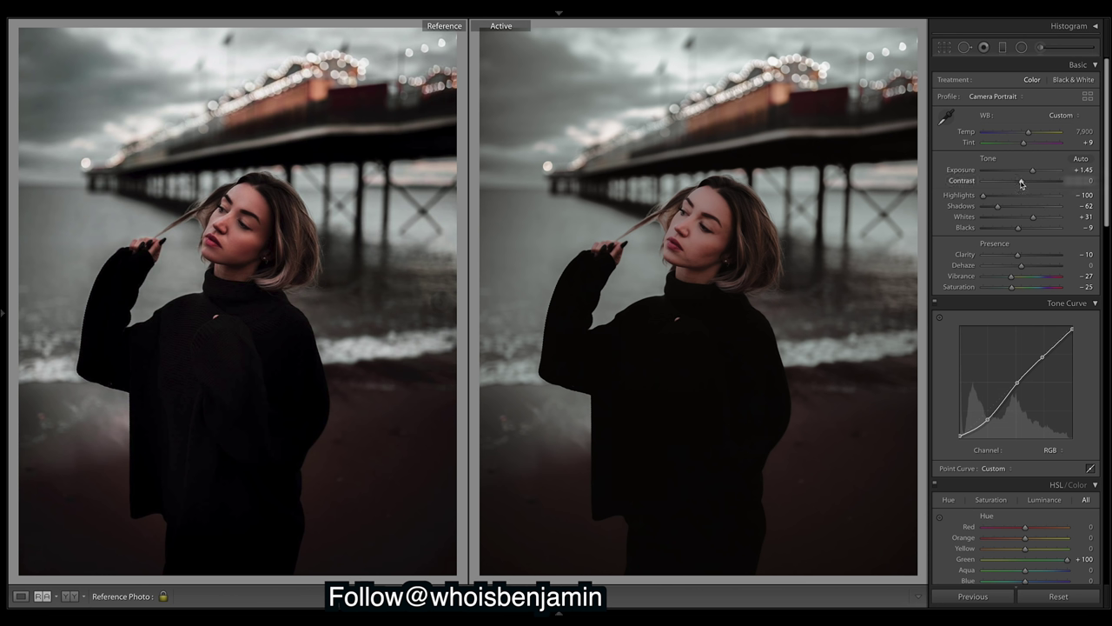
{"action": "left_click_drag", "start_coordinate": [1023, 181], "coordinate": [1024, 183]}
{"action": "scroll", "coordinate": [1043, 67], "scroll_direction": "down", "scroll_amount": 5}
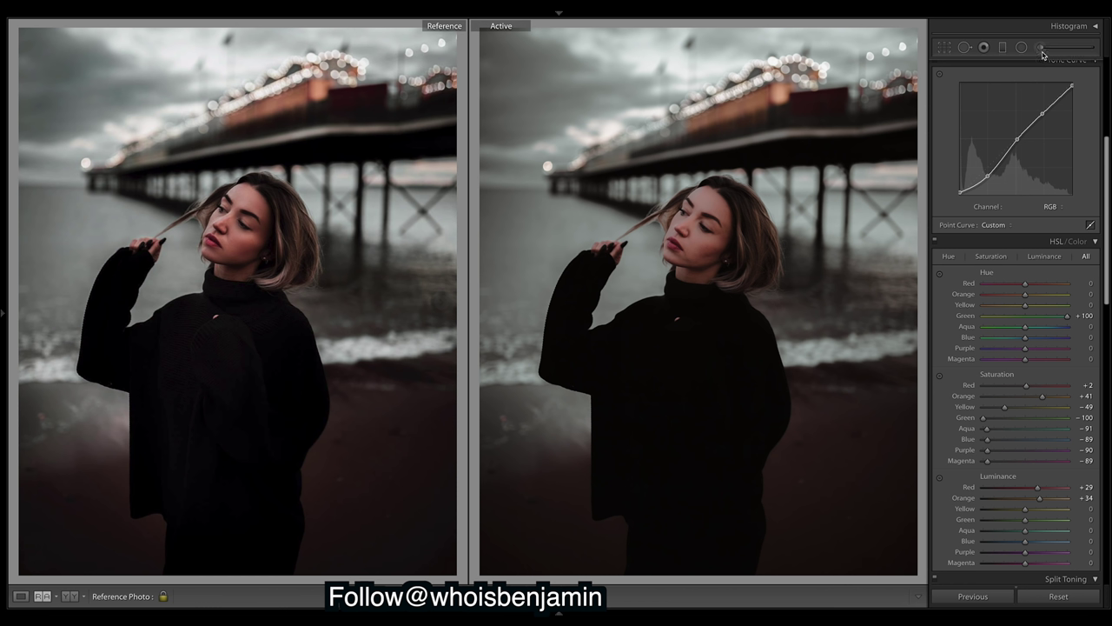
Draw an inverted Radial Filter ellipse around the woman's face.
{"action": "left_click", "coordinate": [1023, 48]}
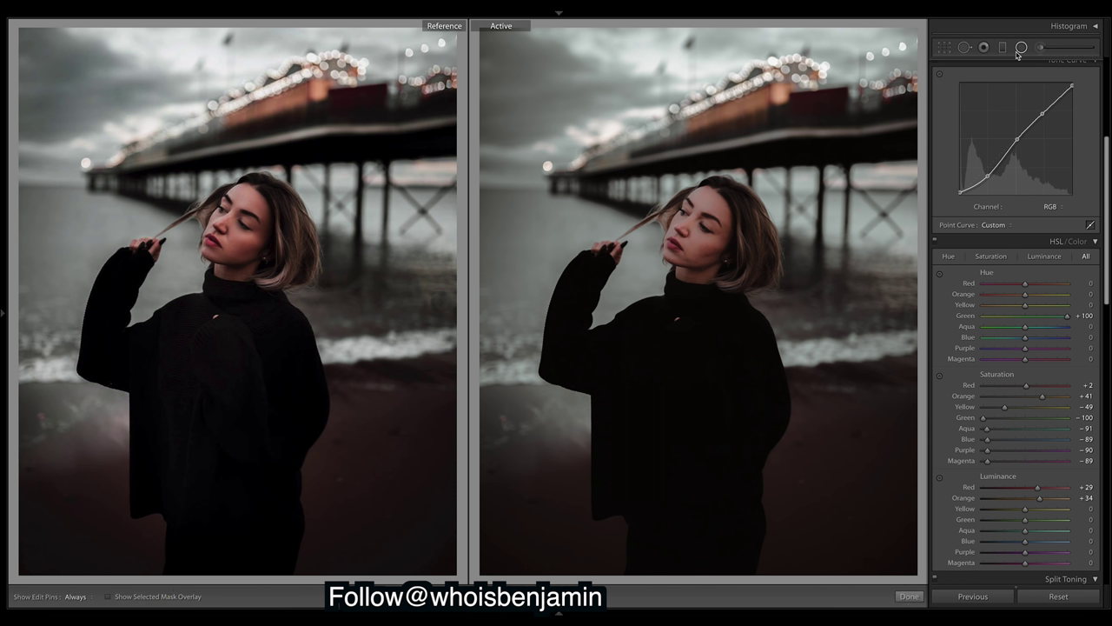
{"action": "left_click", "coordinate": [696, 236]}
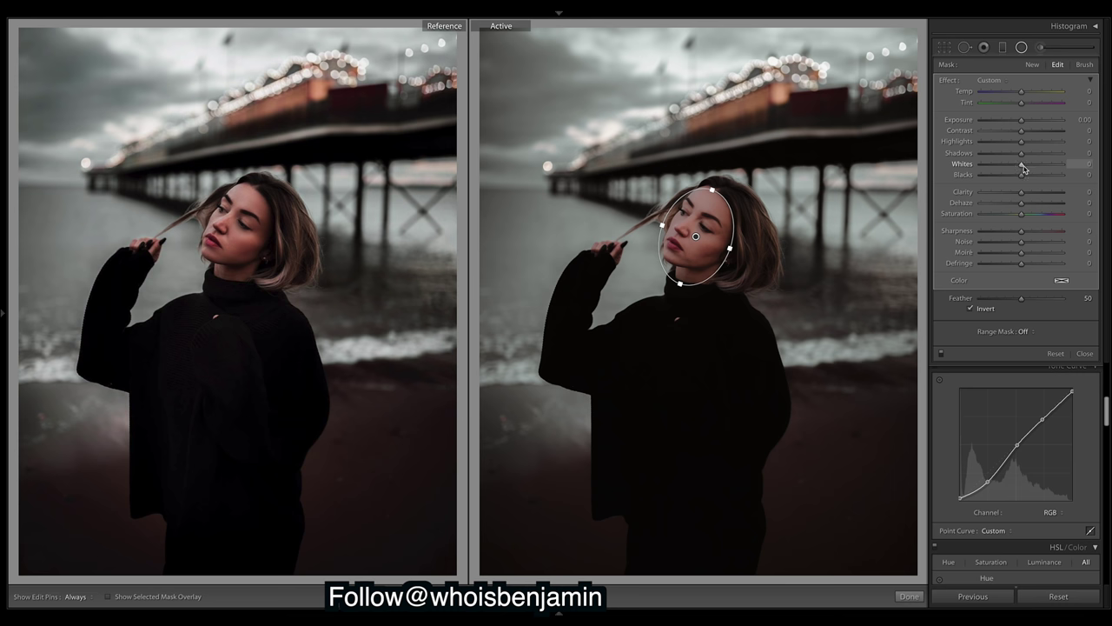
Try the face radial filter's Contrast at 49 and at 100, undoing each change.
{"action": "left_click_drag", "start_coordinate": [1020, 131], "coordinate": [1043, 137]}
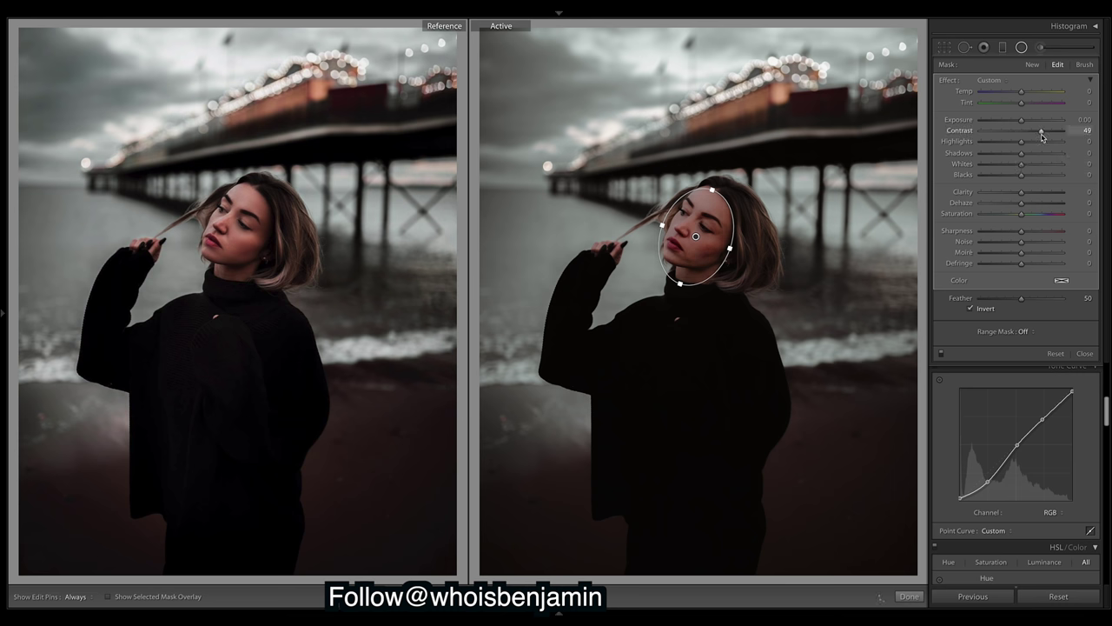
{"action": "key", "text": "ctrl+z"}
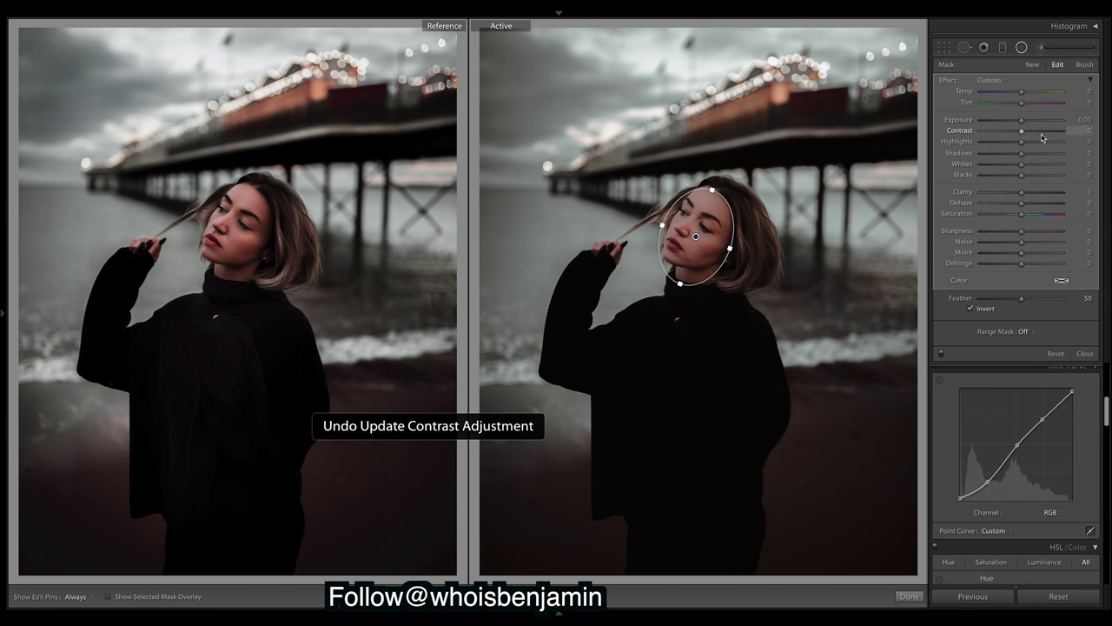
{"action": "mouse_move", "coordinate": [1085, 142]}
{"action": "left_mouse_down"}
{"action": "mouse_move", "coordinate": [1046, 149]}
{"action": "mouse_move", "coordinate": [1088, 152]}
{"action": "left_mouse_up"}
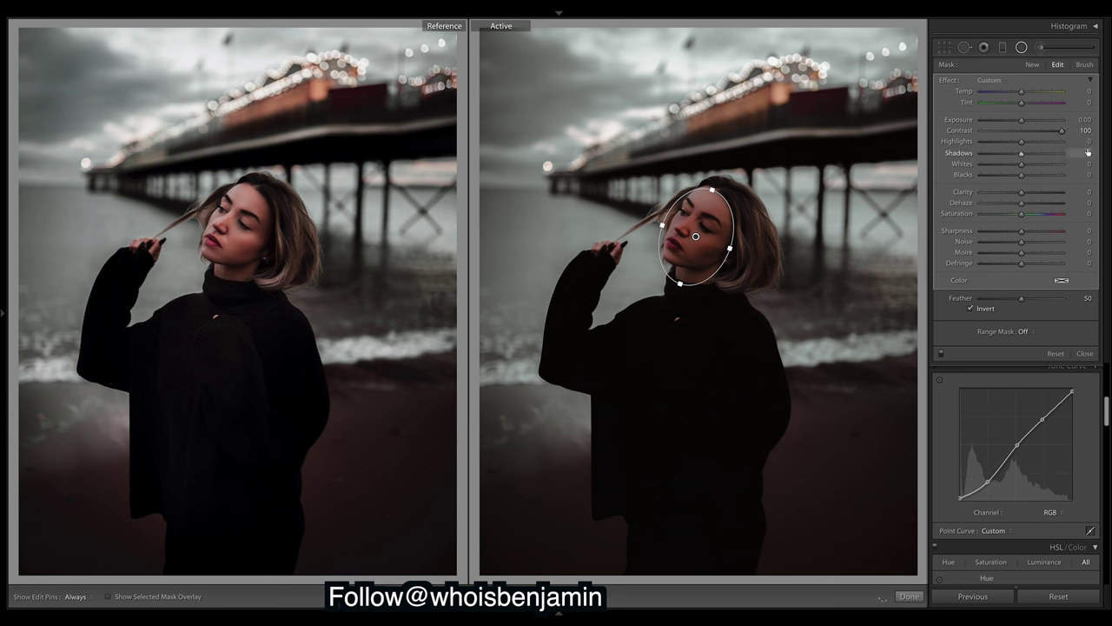
{"action": "key", "text": "ctrl+z"}
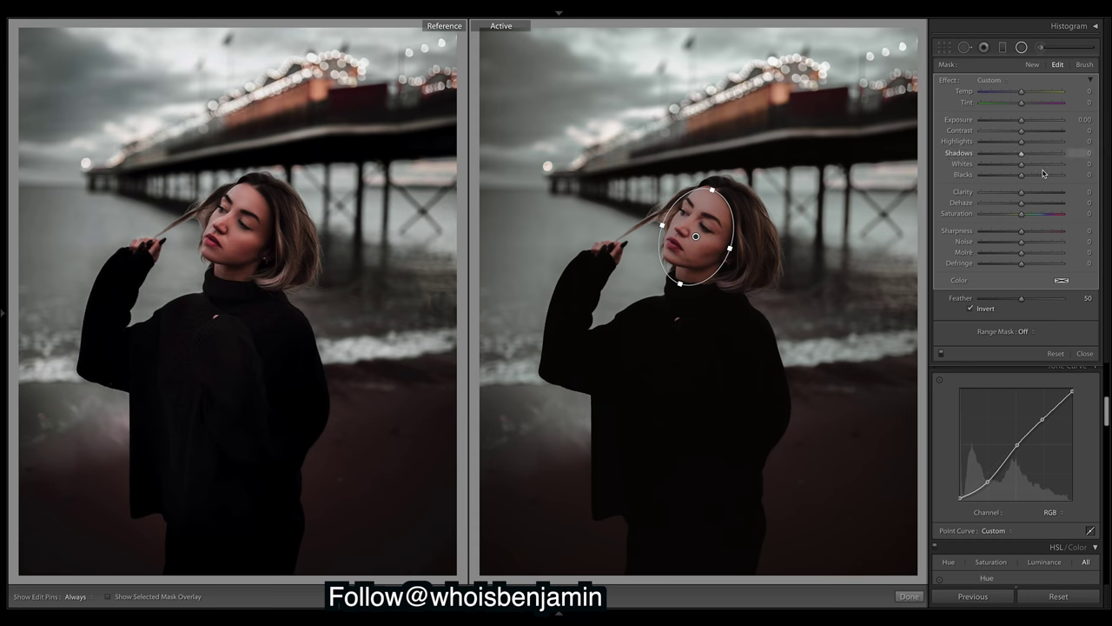
Set the face radial filter's Whites to 48, Blacks to -12 and Saturation to -5, and close the filter.
{"action": "left_click_drag", "start_coordinate": [1023, 165], "coordinate": [1043, 170]}
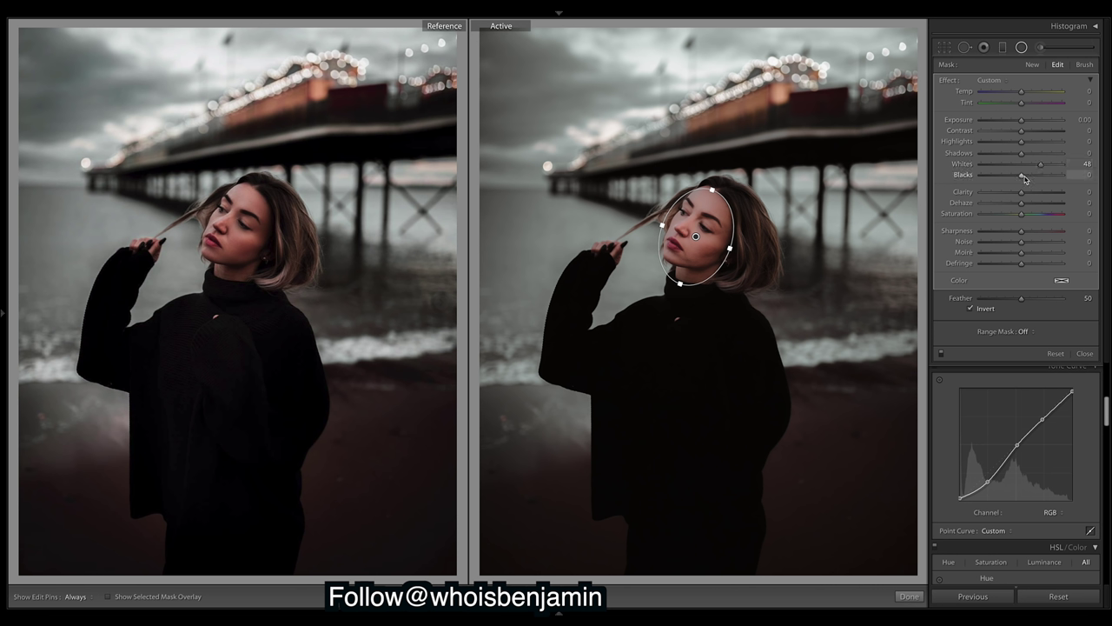
{"action": "left_click_drag", "start_coordinate": [1025, 178], "coordinate": [1018, 179]}
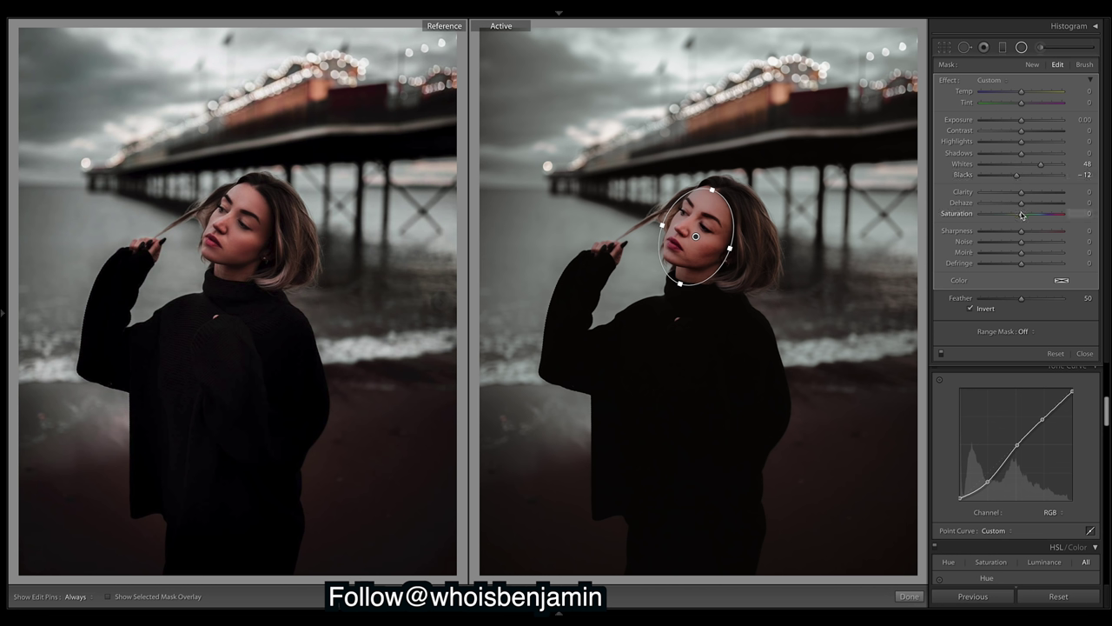
{"action": "left_click_drag", "start_coordinate": [1025, 218], "coordinate": [1023, 217]}
{"action": "left_click", "coordinate": [909, 596]}
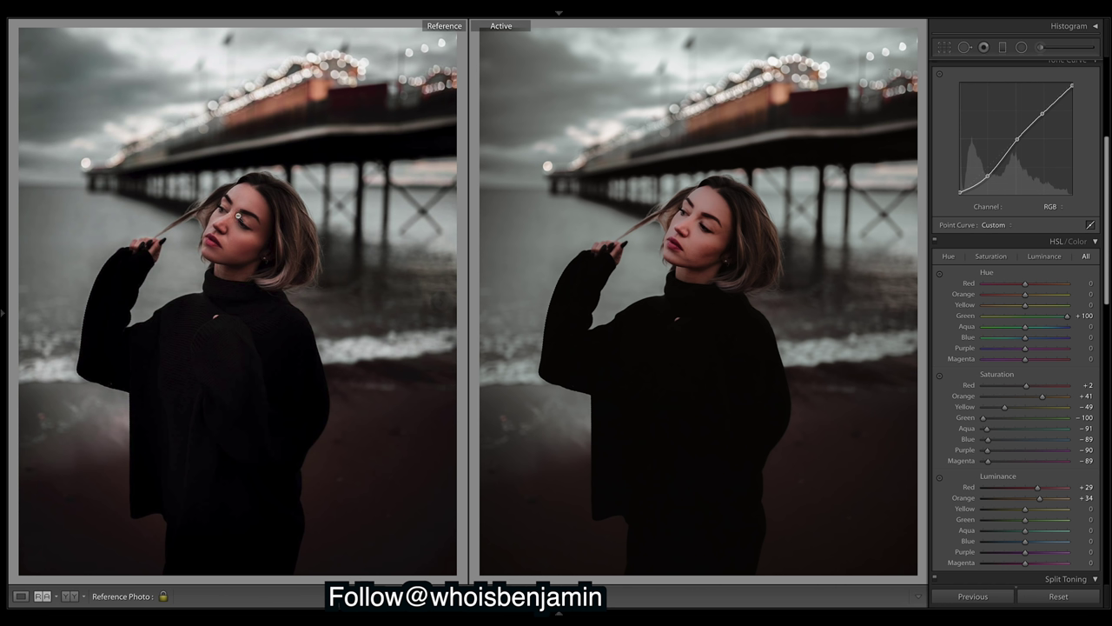
Select a forehead mask in the Adjustment Brush, check its overlay, and set its Whites to 82 and Shadows to -17.
{"action": "left_click", "coordinate": [1042, 46]}
{"action": "left_click", "coordinate": [701, 195]}
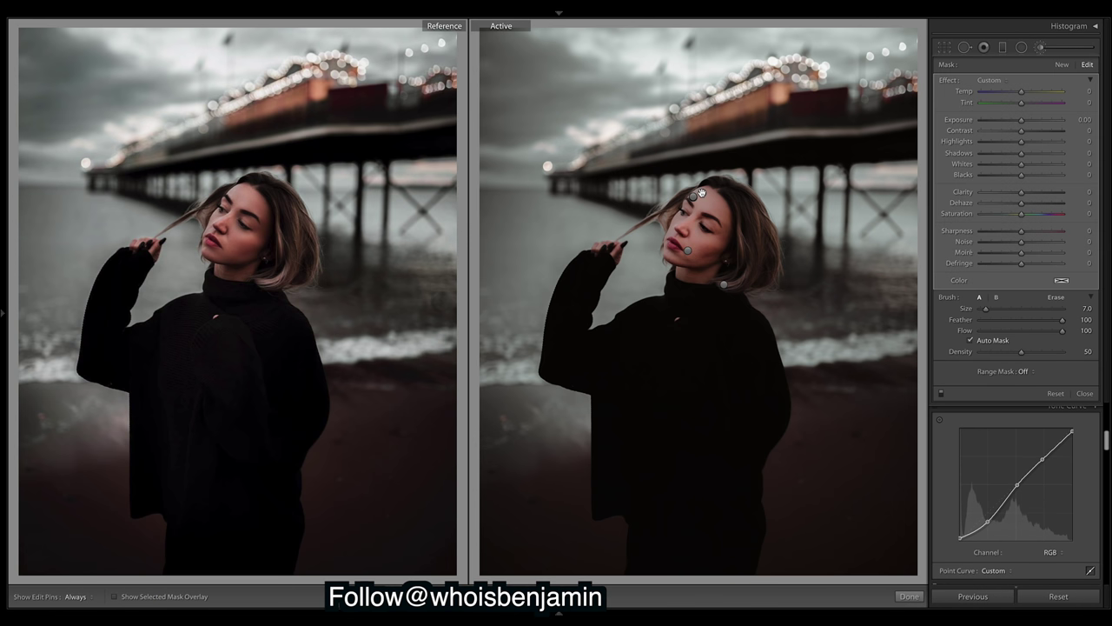
{"action": "left_click", "coordinate": [115, 598]}
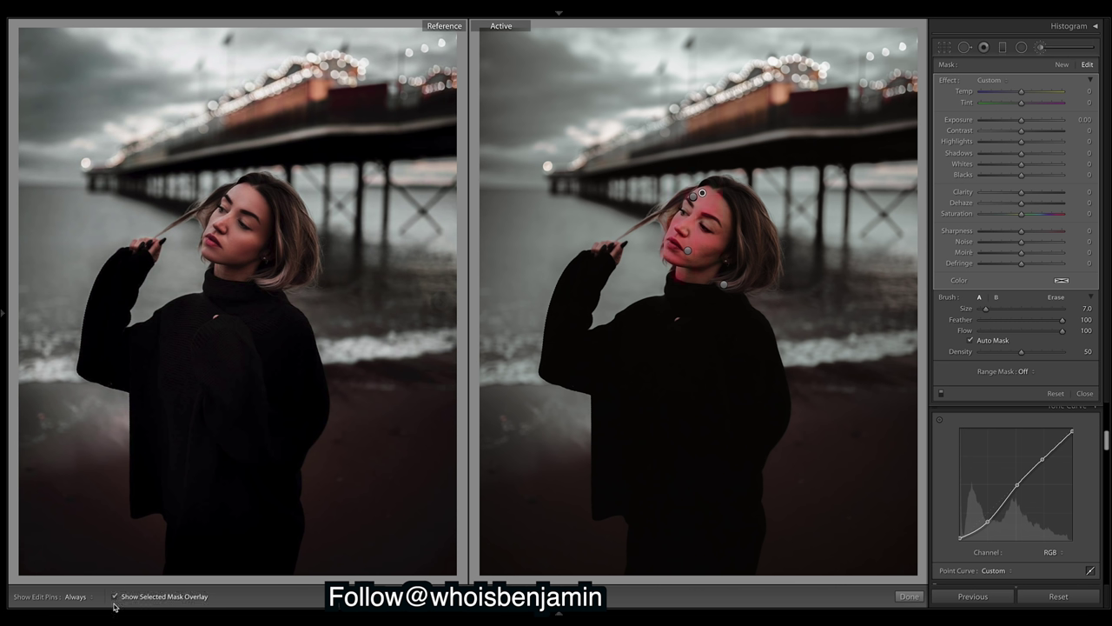
{"action": "left_click", "coordinate": [114, 596]}
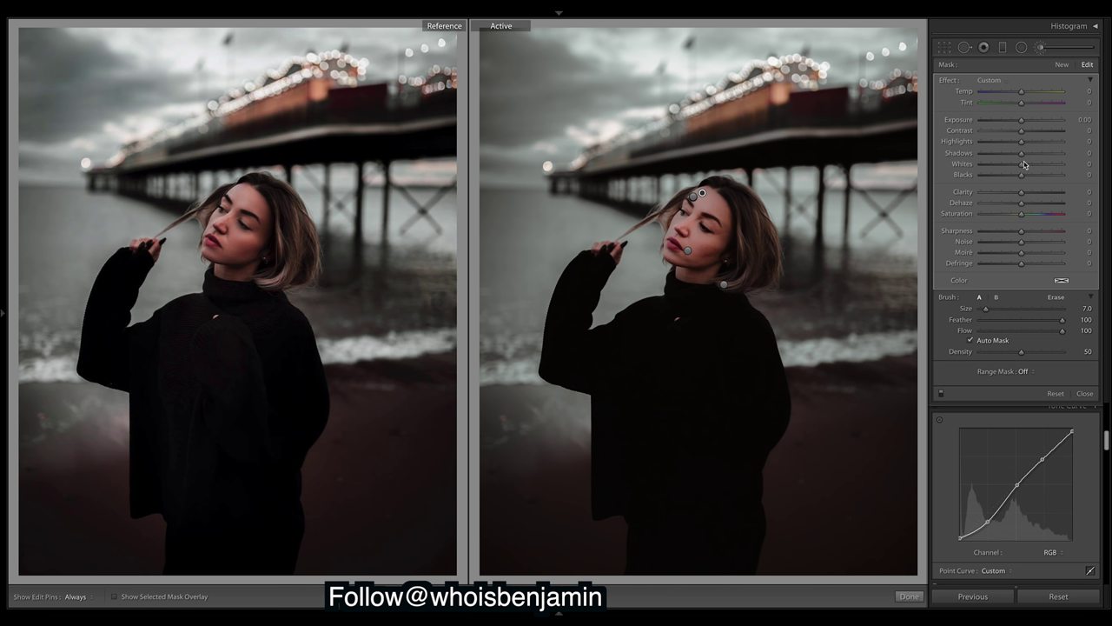
{"action": "mouse_move", "coordinate": [1024, 167]}
{"action": "left_mouse_down"}
{"action": "mouse_move", "coordinate": [1058, 165]}
{"action": "mouse_move", "coordinate": [1001, 156]}
{"action": "mouse_move", "coordinate": [1013, 159]}
{"action": "left_mouse_up"}
{"action": "left_click_drag", "start_coordinate": [1012, 158], "coordinate": [1012, 163]}
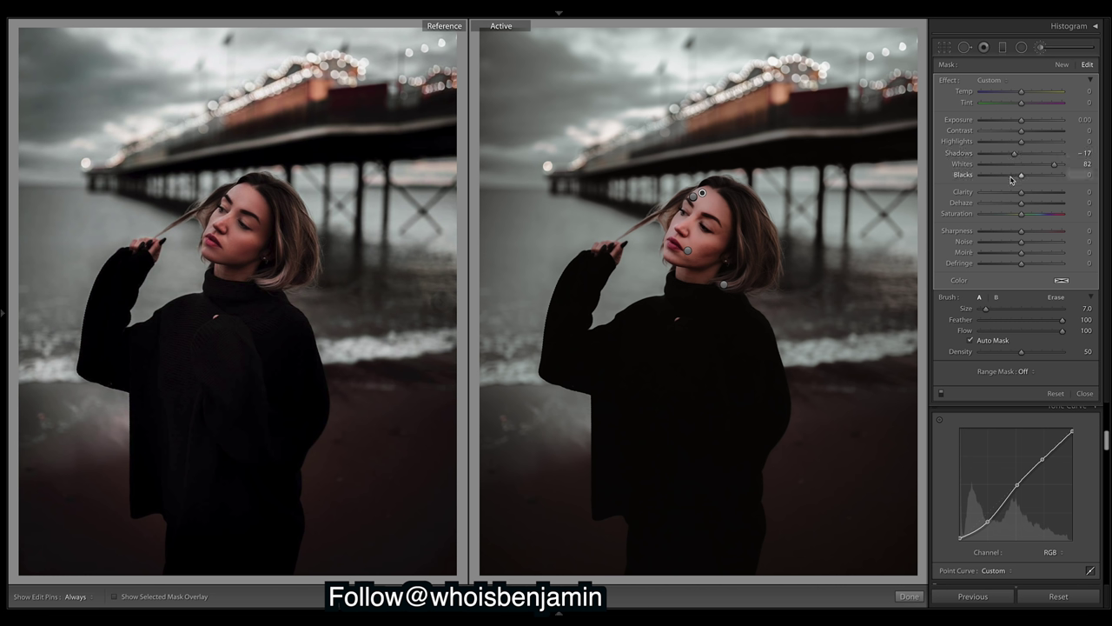
Try the forehead mask's Blacks at -40, undo the last change and close the Adjustment Brush.
{"action": "left_click_drag", "start_coordinate": [1020, 176], "coordinate": [1009, 177]}
{"action": "left_click_drag", "start_coordinate": [1008, 177], "coordinate": [1006, 177]}
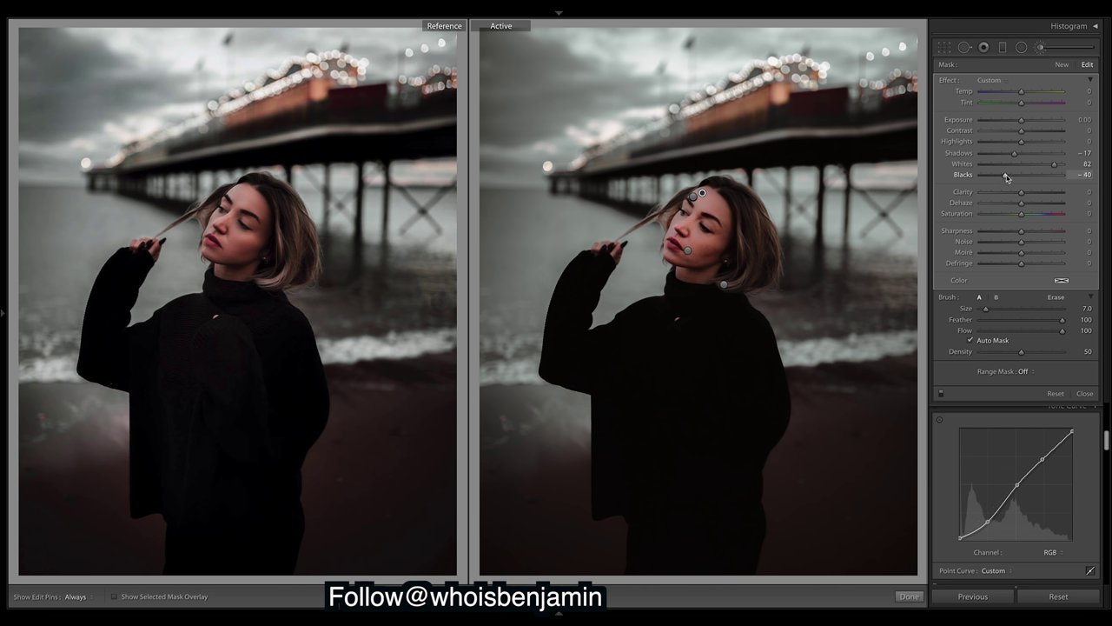
{"action": "key", "text": "ctrl+z"}
{"action": "left_click", "coordinate": [909, 596]}
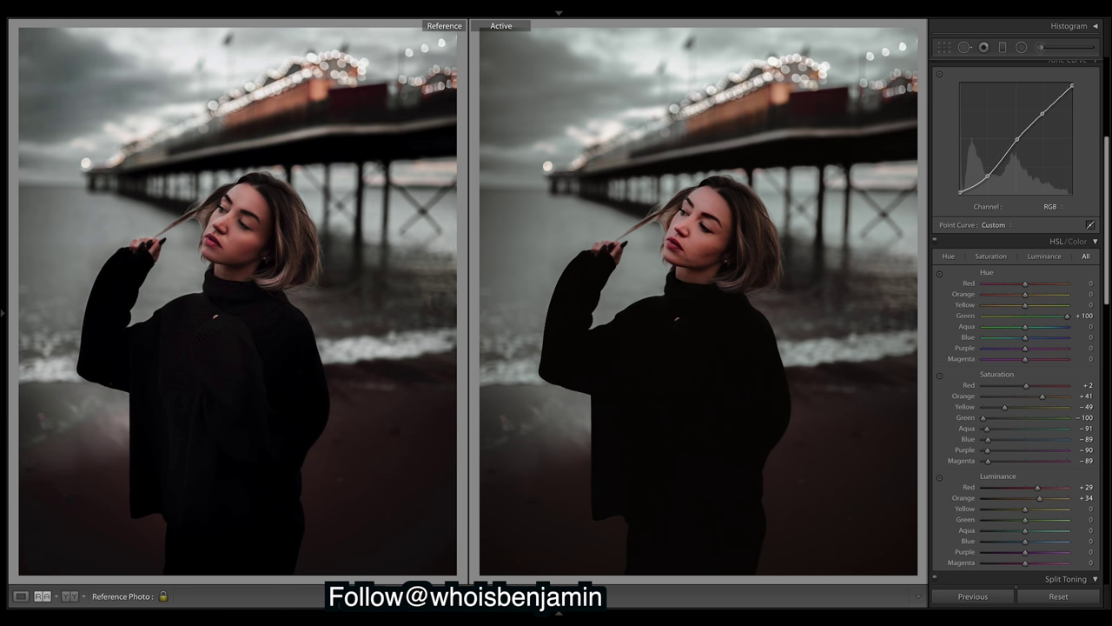
Reopen the Adjustment Brush, check the overlay of the mask pinned beside the neck, set its Exposure to 0.95 and close the brush.
{"action": "left_click_drag", "start_coordinate": [1108, 201], "coordinate": [1105, 145]}
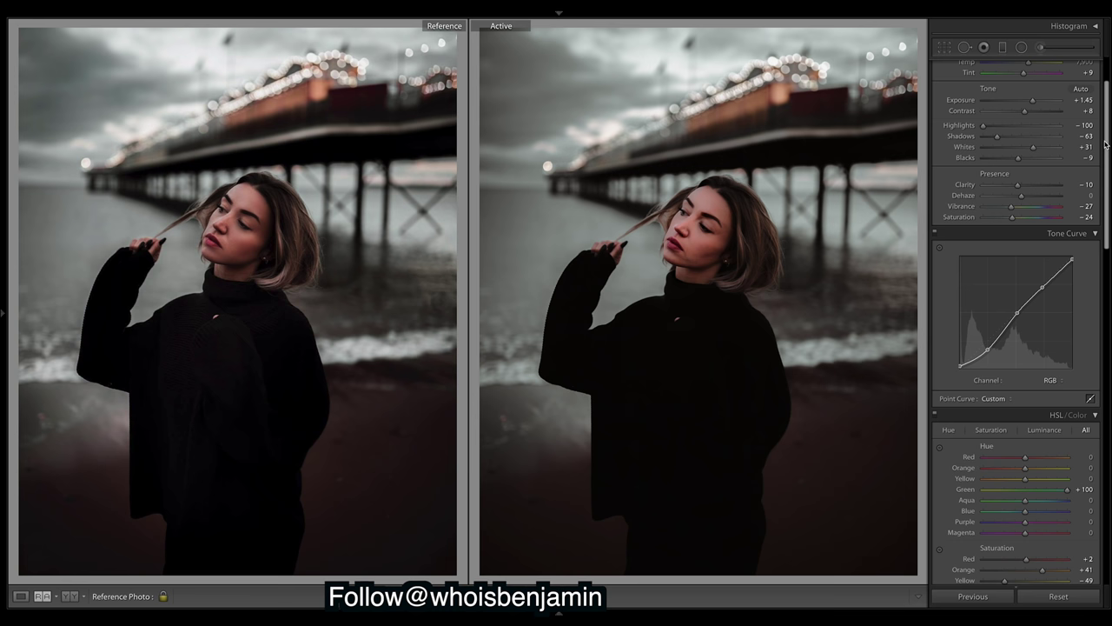
{"action": "left_click", "coordinate": [1046, 49]}
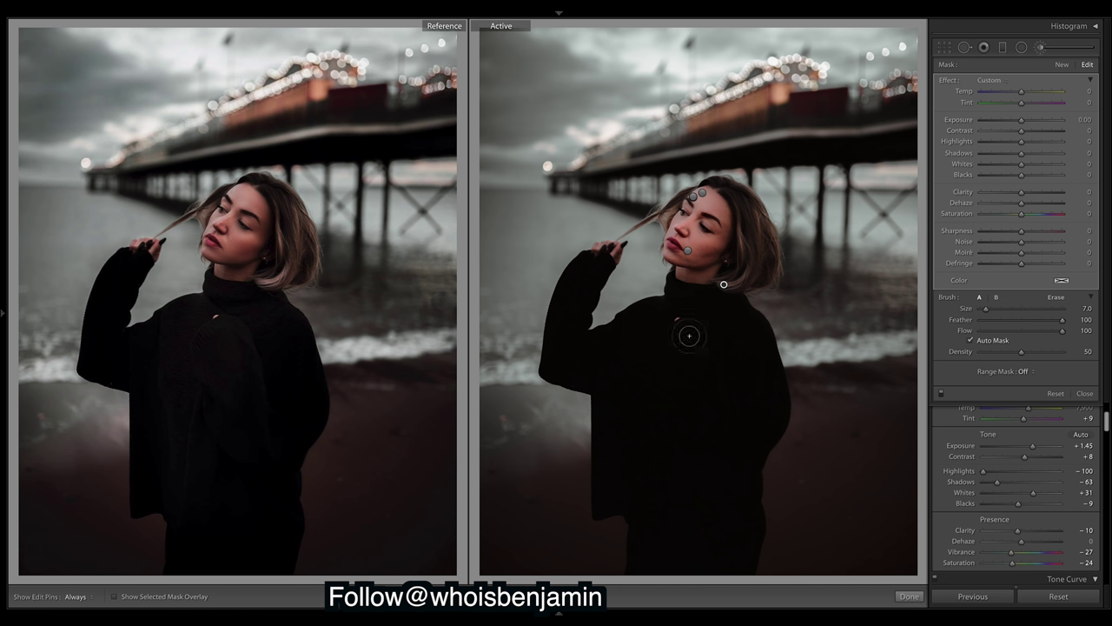
{"action": "left_click", "coordinate": [114, 596]}
{"action": "left_click", "coordinate": [114, 596]}
{"action": "left_click_drag", "start_coordinate": [1028, 122], "coordinate": [1037, 124]}
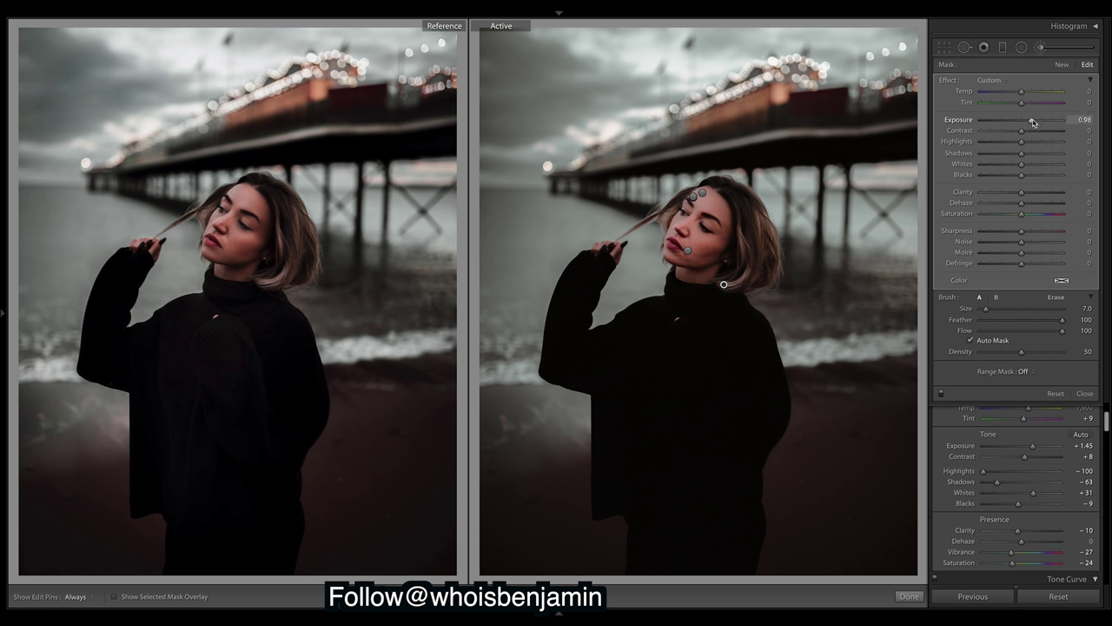
{"action": "left_click_drag", "start_coordinate": [1033, 122], "coordinate": [1033, 123]}
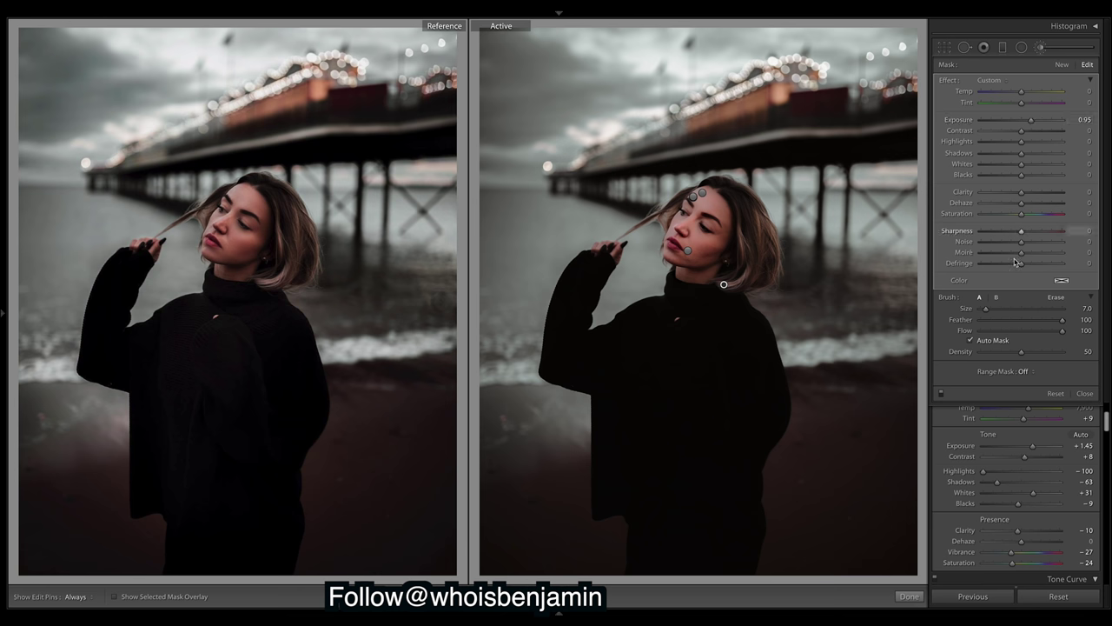
{"action": "left_click", "coordinate": [910, 595]}
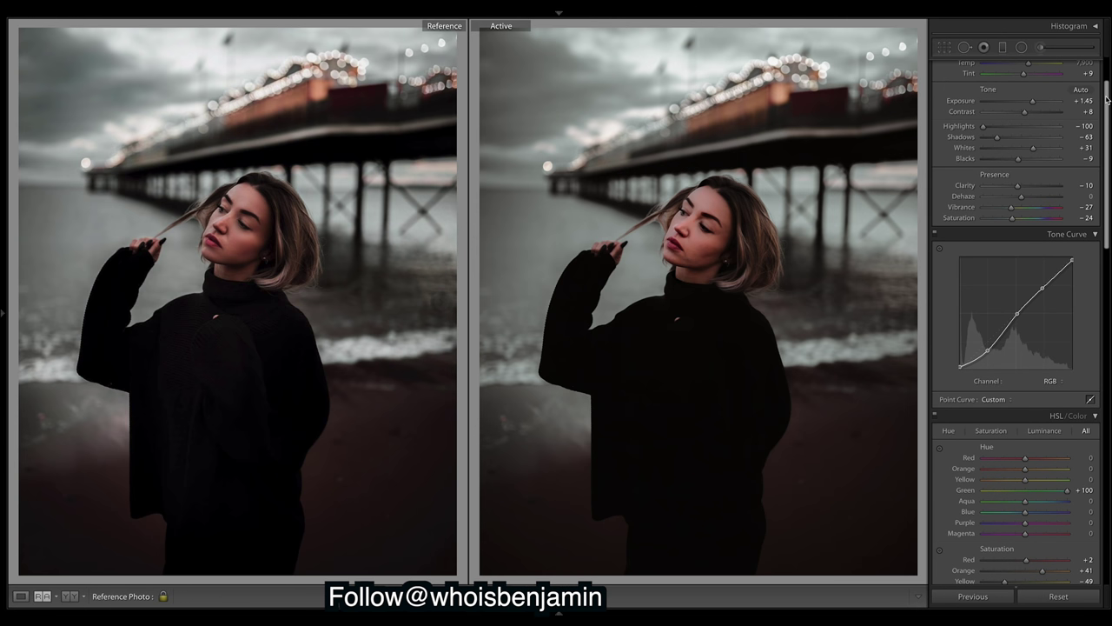
Set the Calibration Green Primary Hue to +62 after trying and undoing a more extreme value.
{"action": "scroll", "coordinate": [1106, 92], "scroll_direction": "down", "scroll_amount": 5}
{"action": "scroll", "coordinate": [1016, 322], "scroll_direction": "down", "scroll_amount": 3}
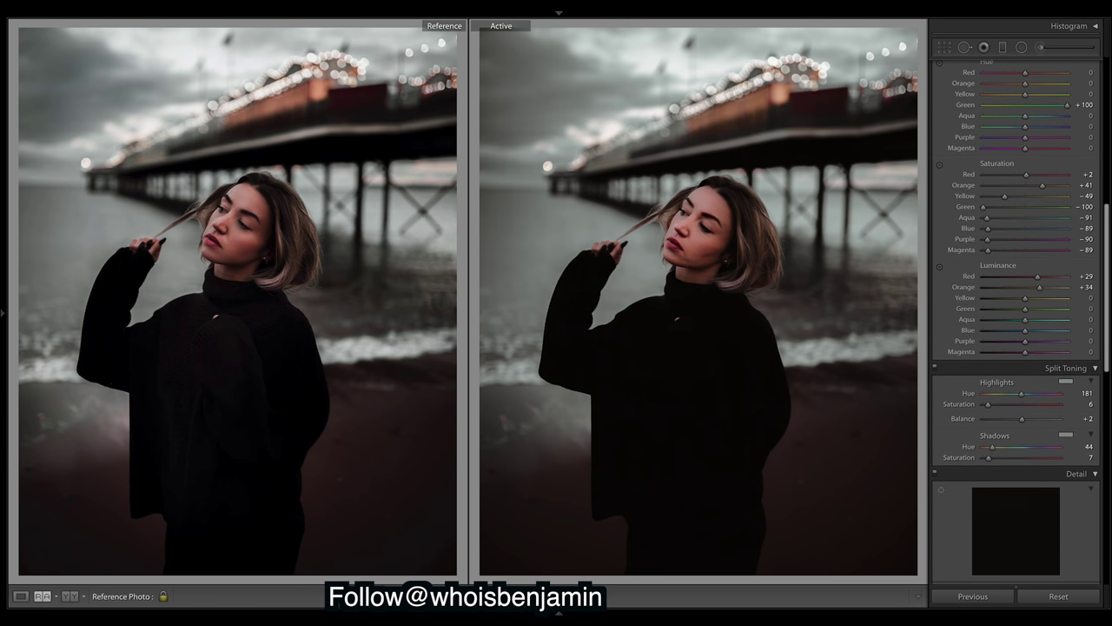
{"action": "scroll", "coordinate": [1017, 321], "scroll_direction": "down", "scroll_amount": 12}
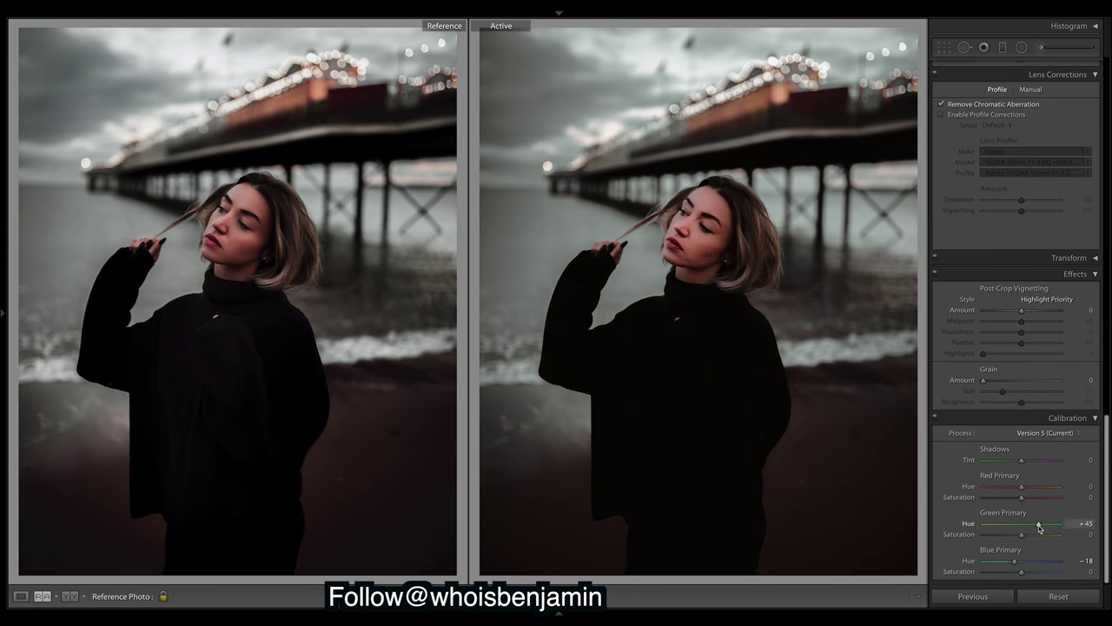
{"action": "left_click_drag", "start_coordinate": [1039, 527], "coordinate": [1062, 527]}
{"action": "key", "text": "ctrl+z"}
{"action": "left_click_drag", "start_coordinate": [1040, 528], "coordinate": [1043, 528]}
{"action": "left_click_drag", "start_coordinate": [1043, 527], "coordinate": [1048, 529]}
{"action": "left_click_drag", "start_coordinate": [1048, 528], "coordinate": [1047, 528]}
Set the HSL Saturation of Blue and Aqua to -100.
{"action": "left_click_drag", "start_coordinate": [1108, 478], "coordinate": [1092, 282]}
{"action": "scroll", "coordinate": [1092, 282], "scroll_direction": "up", "scroll_amount": 10}
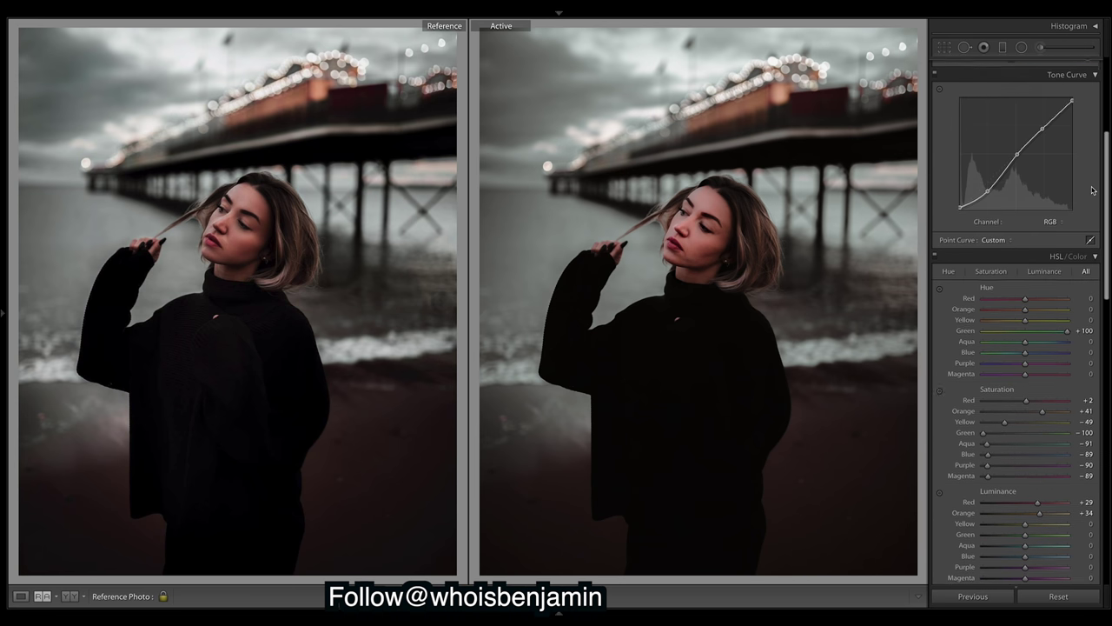
{"action": "left_click", "coordinate": [983, 453]}
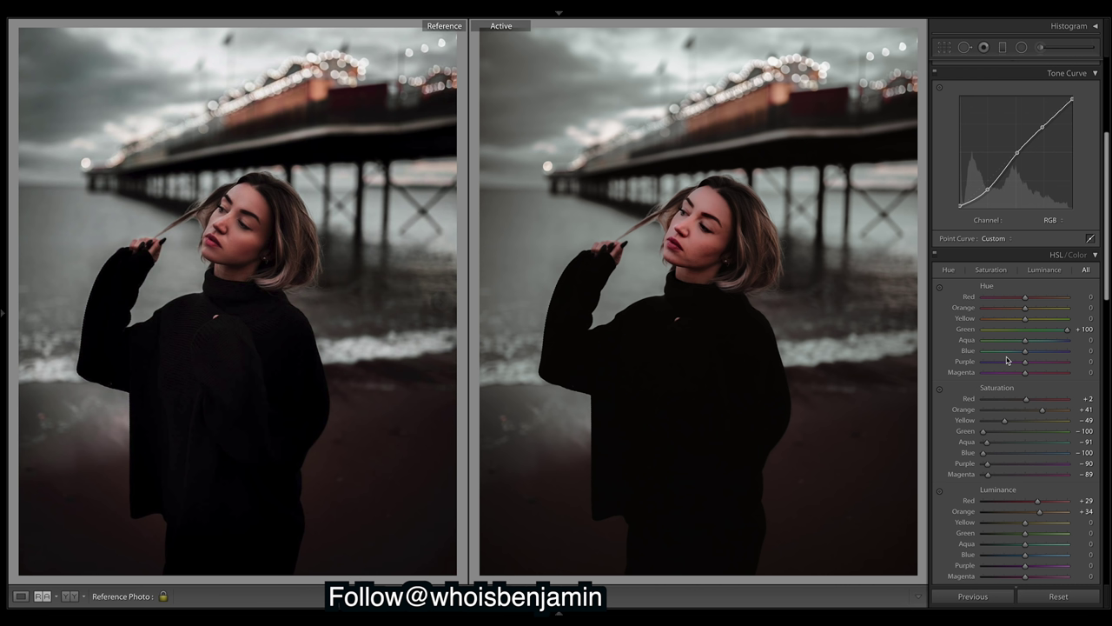
{"action": "left_click_drag", "start_coordinate": [987, 442], "coordinate": [934, 443]}
Try much lower values for the Calibration Blue Primary Hue and undo them.
{"action": "left_click_drag", "start_coordinate": [1106, 284], "coordinate": [1106, 567]}
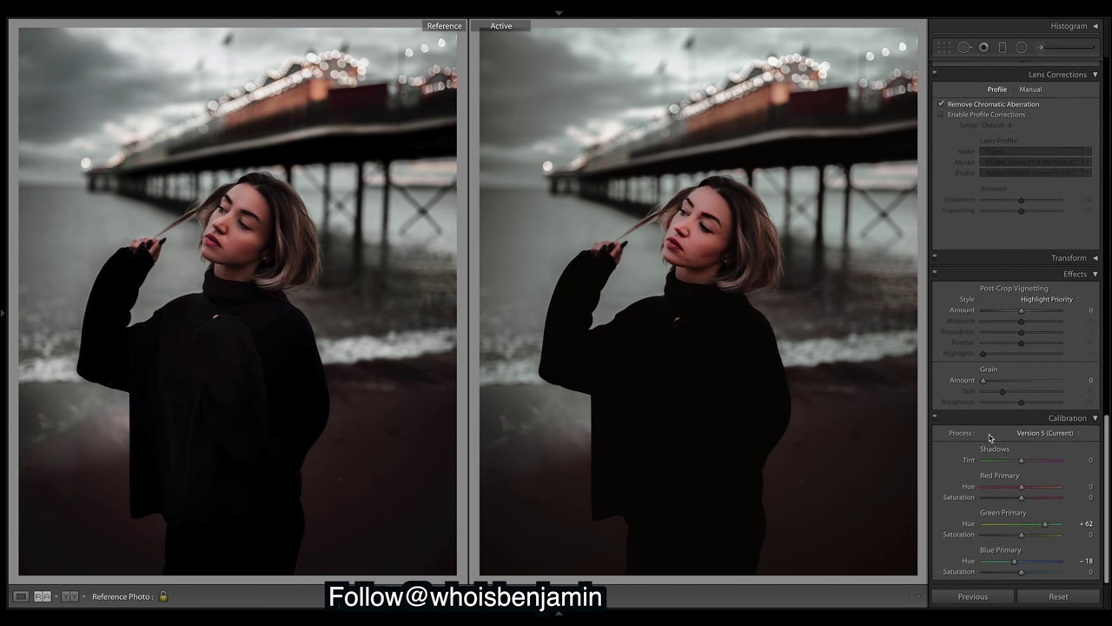
{"action": "left_click_drag", "start_coordinate": [1014, 560], "coordinate": [984, 563]}
{"action": "key", "text": "ctrl+z"}
{"action": "left_click_drag", "start_coordinate": [1016, 561], "coordinate": [1015, 564]}
{"action": "left_click_drag", "start_coordinate": [1014, 564], "coordinate": [975, 564]}
{"action": "key", "text": "ctrl+z"}
Try a higher Split Toning Balance, undo it, and slightly lower the Highlights Saturation.
{"action": "scroll", "coordinate": [1105, 439], "scroll_direction": "up", "scroll_amount": 10}
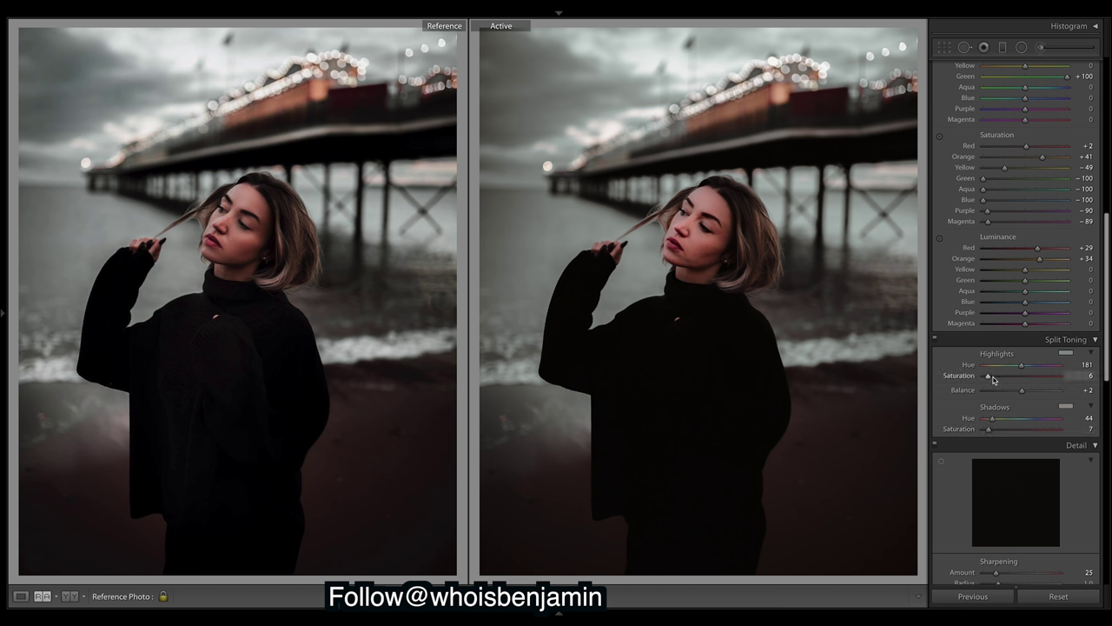
{"action": "mouse_move", "coordinate": [1022, 390]}
{"action": "left_mouse_down"}
{"action": "mouse_move", "coordinate": [994, 391]}
{"action": "mouse_move", "coordinate": [1040, 392]}
{"action": "left_mouse_up"}
{"action": "key", "text": "ctrl+z"}
{"action": "left_click_drag", "start_coordinate": [988, 376], "coordinate": [986, 378]}
Reselect the radial filter on the face, fine-tune its Saturation slightly lower and close the filter.
{"action": "left_click_drag", "start_coordinate": [1108, 273], "coordinate": [1109, 126]}
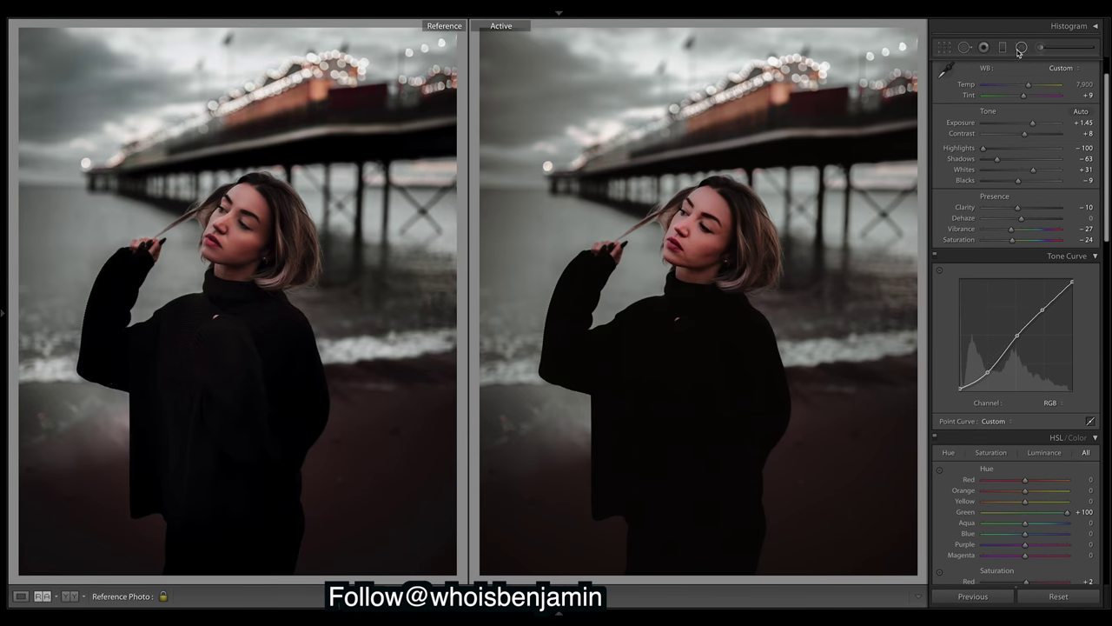
{"action": "left_click", "coordinate": [1020, 49]}
{"action": "left_click_drag", "start_coordinate": [695, 236], "coordinate": [730, 283]}
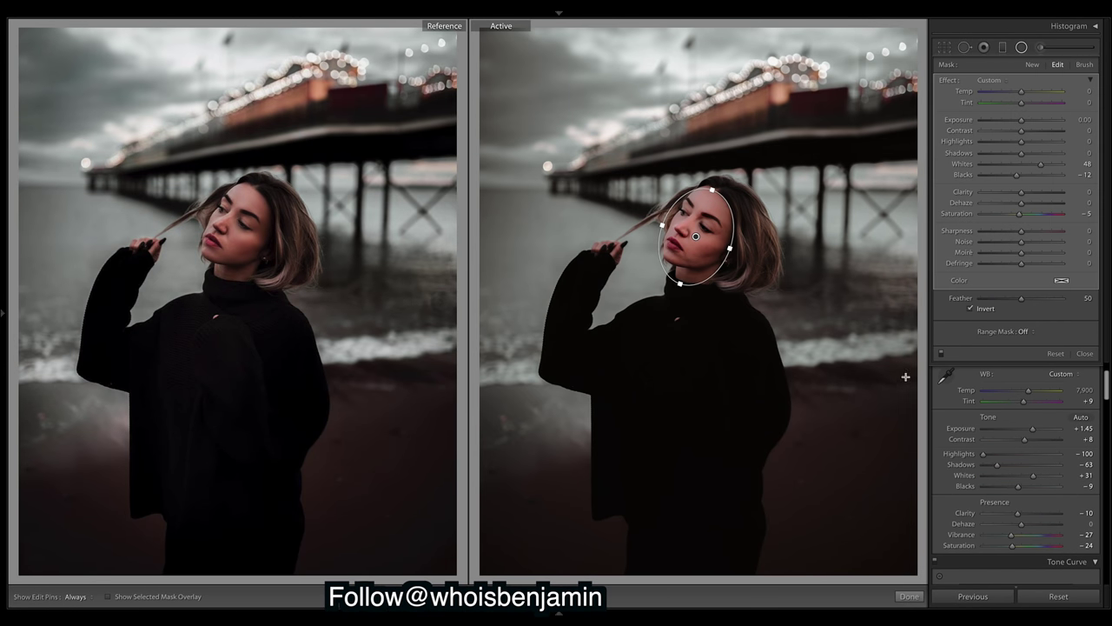
{"action": "left_click_drag", "start_coordinate": [1023, 219], "coordinate": [1020, 218]}
{"action": "left_click_drag", "start_coordinate": [1019, 219], "coordinate": [1018, 219]}
{"action": "left_click", "coordinate": [909, 597]}
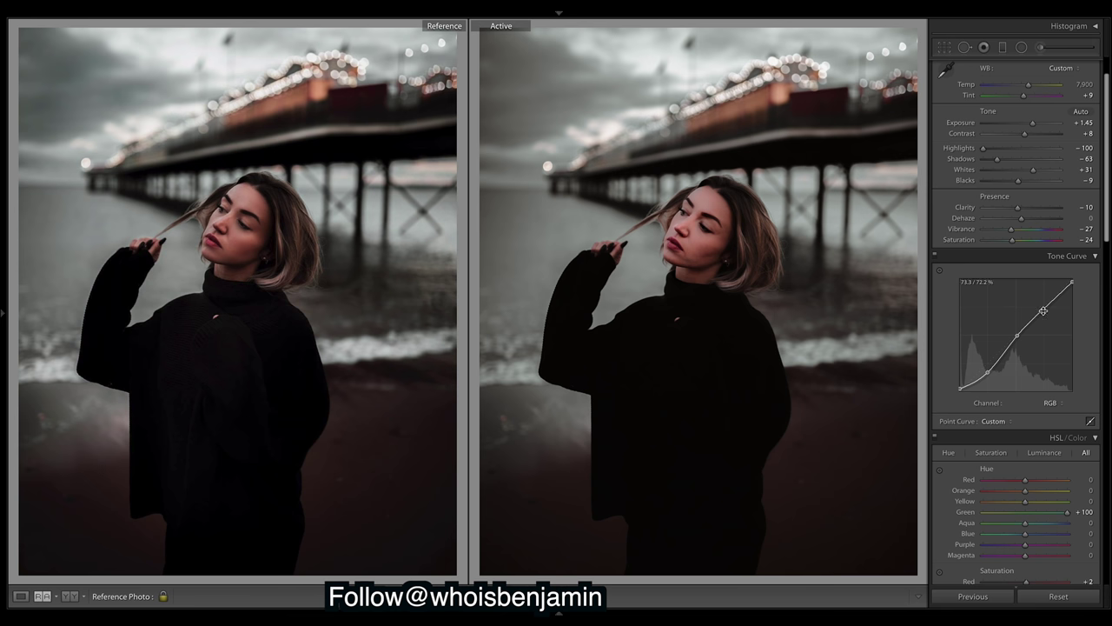
Raise the RGB tone curve's upper point to about 71.8 / 74.9 %, and undo a trial move of the white endpoint.
{"action": "left_click_drag", "start_coordinate": [1043, 310], "coordinate": [1041, 303]}
{"action": "key", "text": "ctrl+z"}
{"action": "left_click_drag", "start_coordinate": [1043, 313], "coordinate": [1042, 310]}
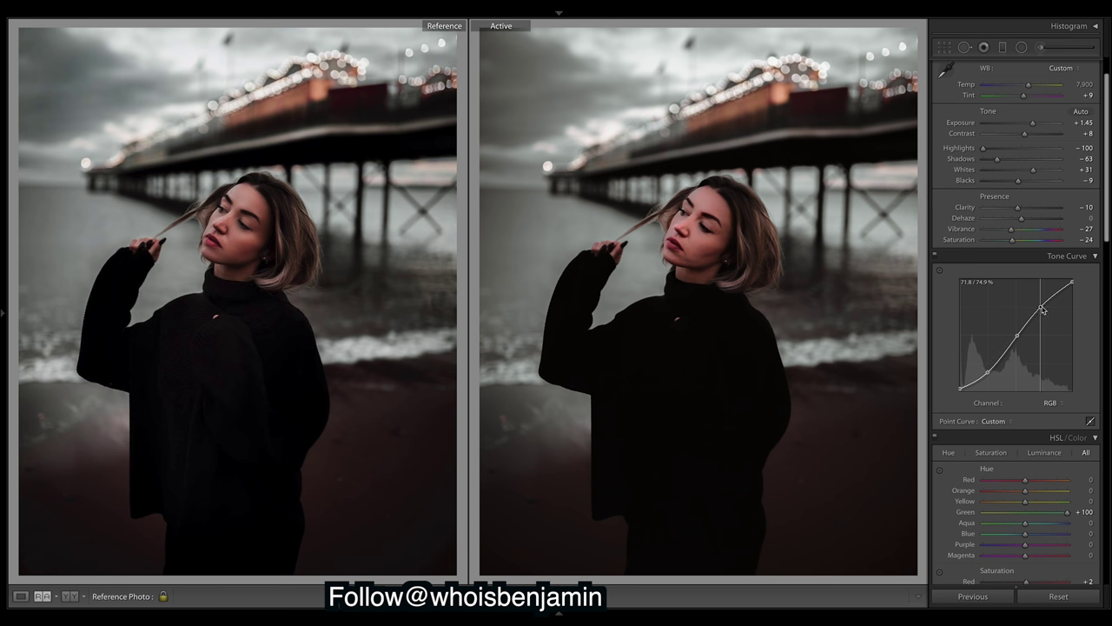
{"action": "mouse_move", "coordinate": [1073, 263]}
{"action": "left_mouse_down"}
{"action": "mouse_move", "coordinate": [1083, 292]}
{"action": "mouse_move", "coordinate": [1105, 250]}
{"action": "mouse_move", "coordinate": [1074, 281]}
{"action": "left_mouse_up"}
{"action": "key", "text": "ctrl+z"}
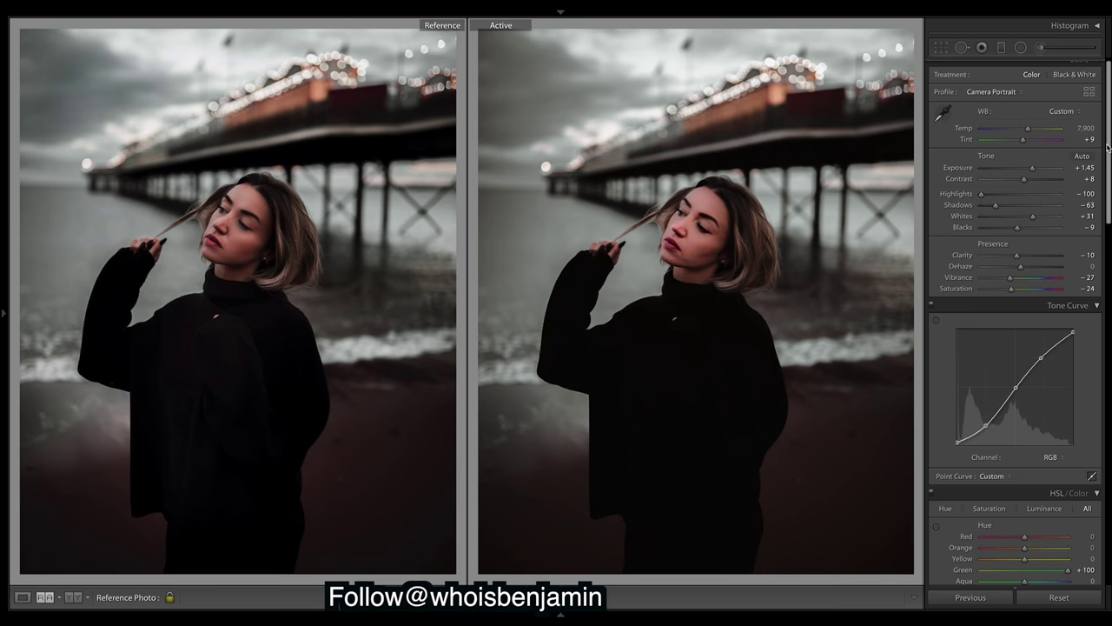
Undo the last two adjustments and fine-tune the Split Toning Highlights Saturation.
{"action": "scroll", "coordinate": [1015, 322], "scroll_direction": "down", "scroll_amount": 1}
{"action": "scroll", "coordinate": [1015, 322], "scroll_direction": "down", "scroll_amount": 3}
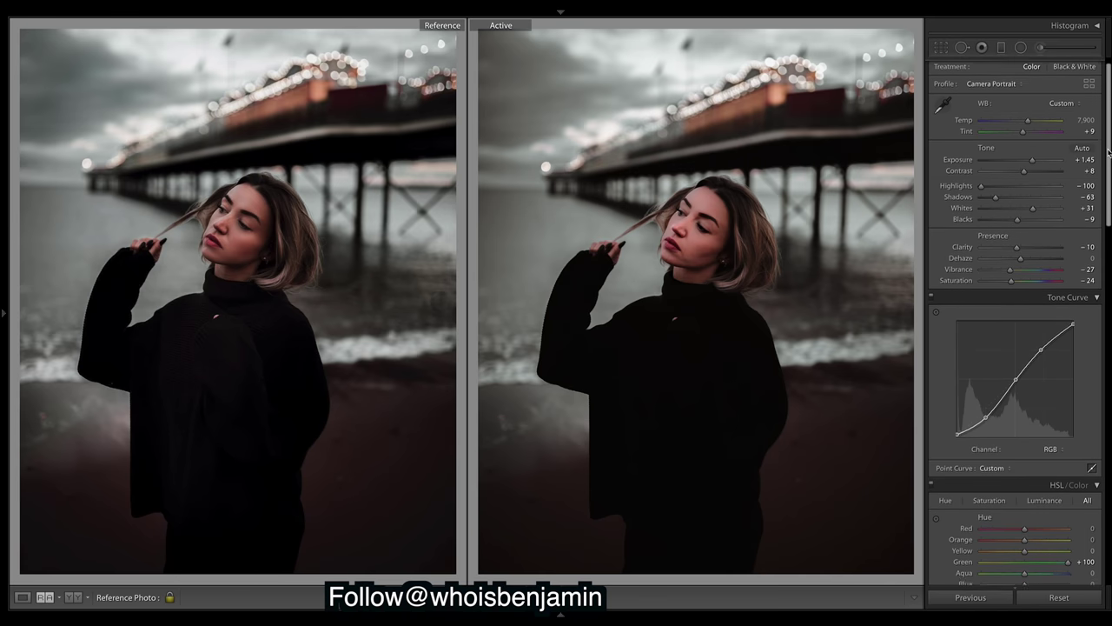
{"action": "scroll", "coordinate": [999, 348], "scroll_direction": "down", "scroll_amount": 5}
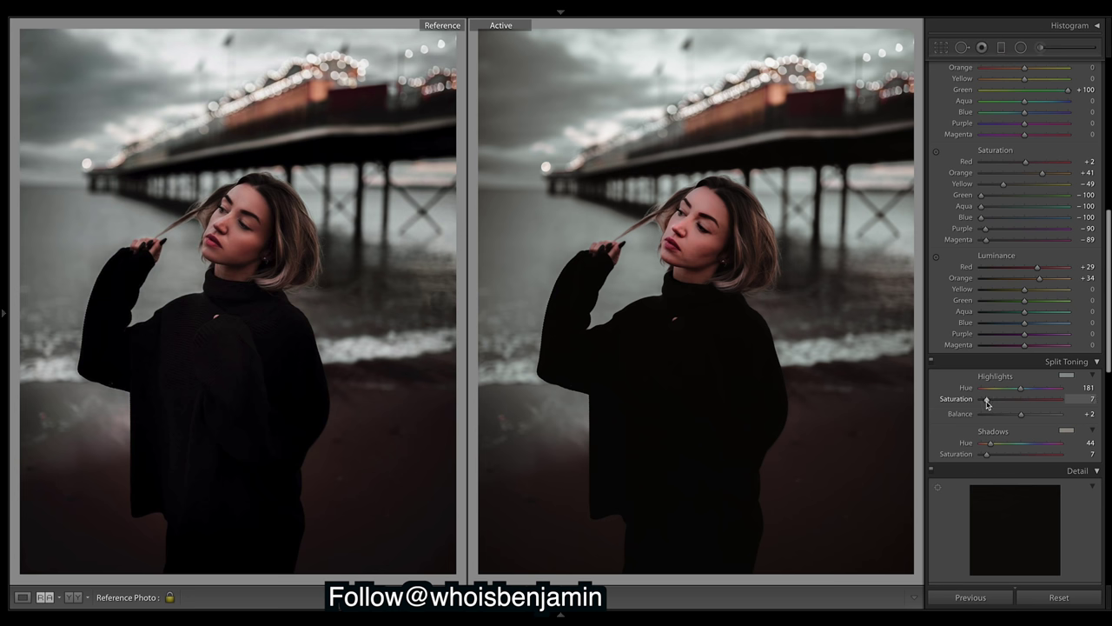
{"action": "key", "text": "ctrl+z"}
{"action": "key", "text": "ctrl+z"}
{"action": "left_click_drag", "start_coordinate": [988, 402], "coordinate": [987, 404]}
{"action": "left_click_drag", "start_coordinate": [989, 402], "coordinate": [986, 399]}
Raise the Basic Whites to +41 and slightly lower the upper point of the RGB tone curve.
{"action": "scroll", "coordinate": [1109, 330], "scroll_direction": "up", "scroll_amount": 5}
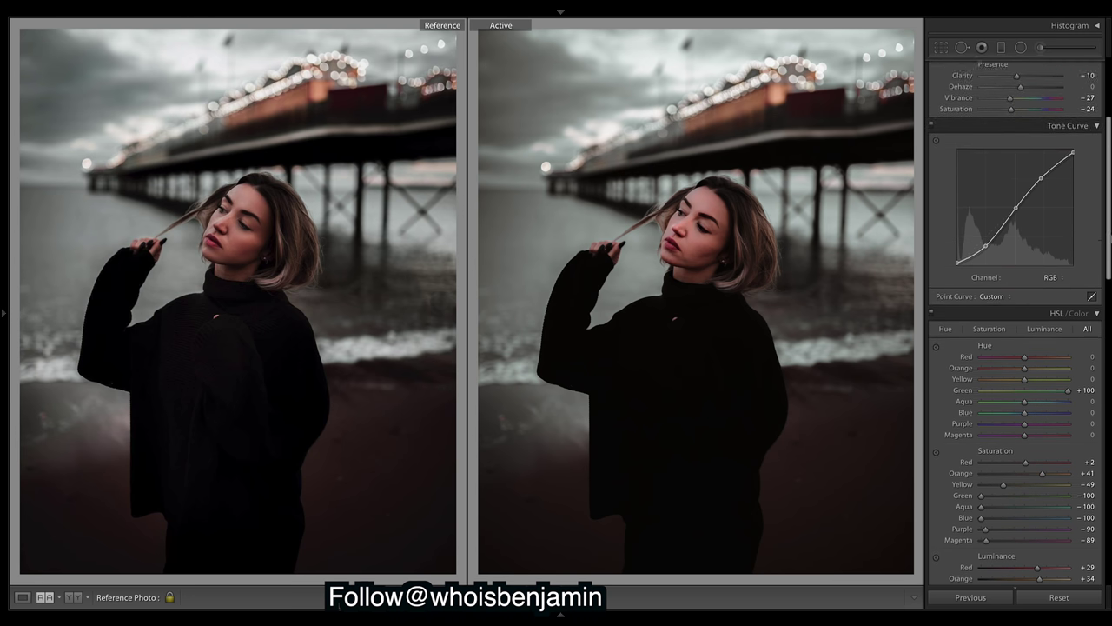
{"action": "scroll", "coordinate": [1106, 179], "scroll_direction": "up", "scroll_amount": 5}
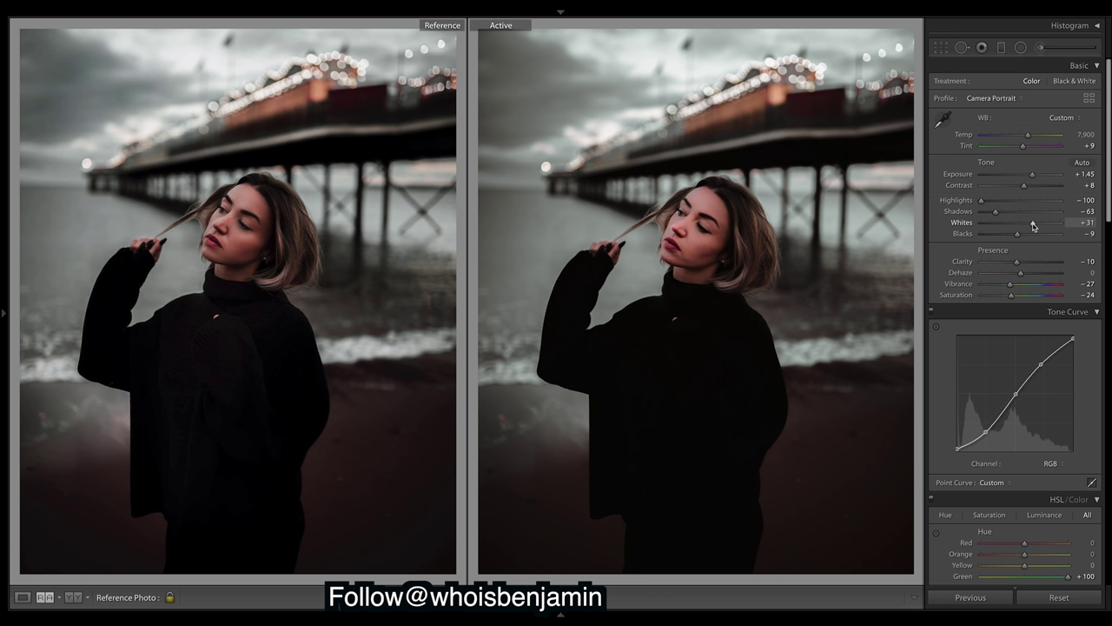
{"action": "left_click_drag", "start_coordinate": [1033, 227], "coordinate": [1038, 233]}
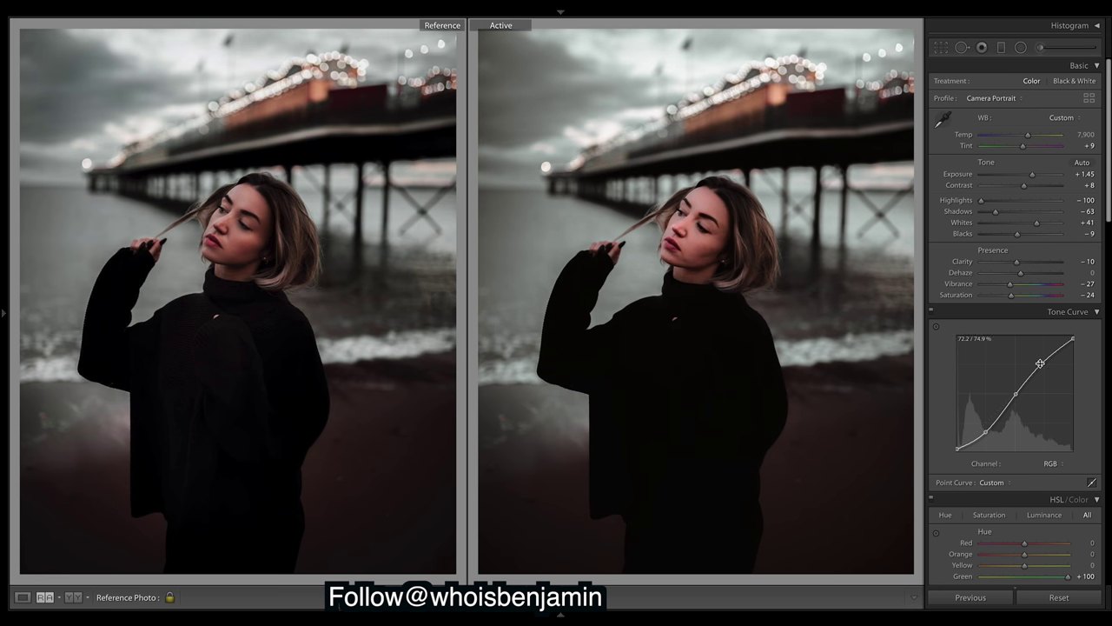
{"action": "left_click_drag", "start_coordinate": [1042, 368], "coordinate": [1042, 371]}
{"action": "left_click_drag", "start_coordinate": [1041, 370], "coordinate": [1041, 372]}
Try Shadows at −100, undo it, and lower the Basic Blacks to −16.
{"action": "left_click_drag", "start_coordinate": [996, 211], "coordinate": [980, 212]}
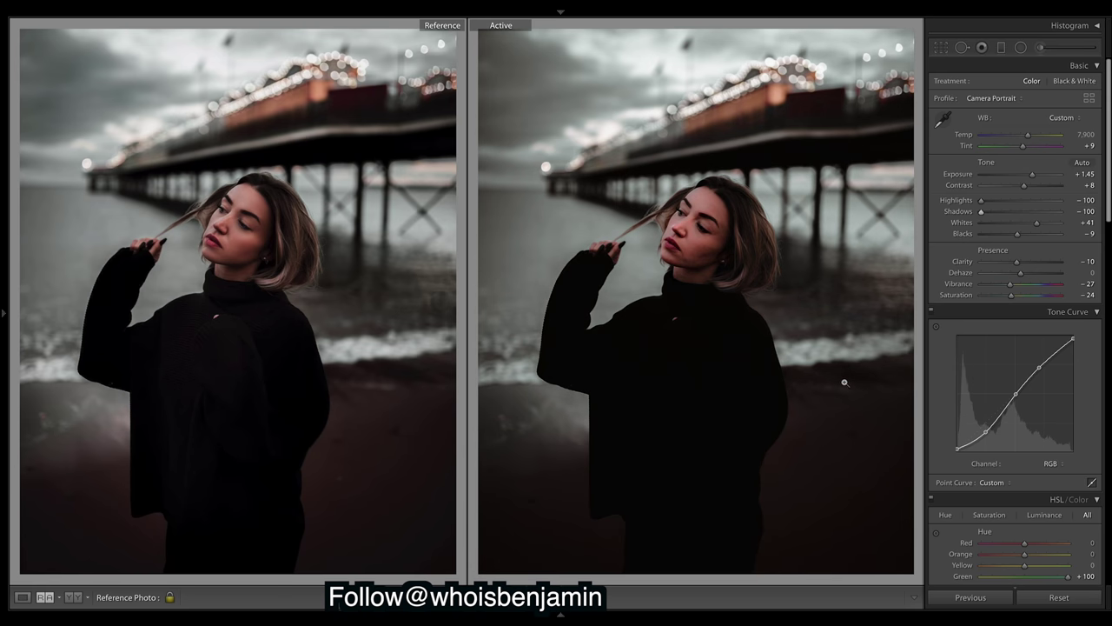
{"action": "key", "text": "ctrl+z"}
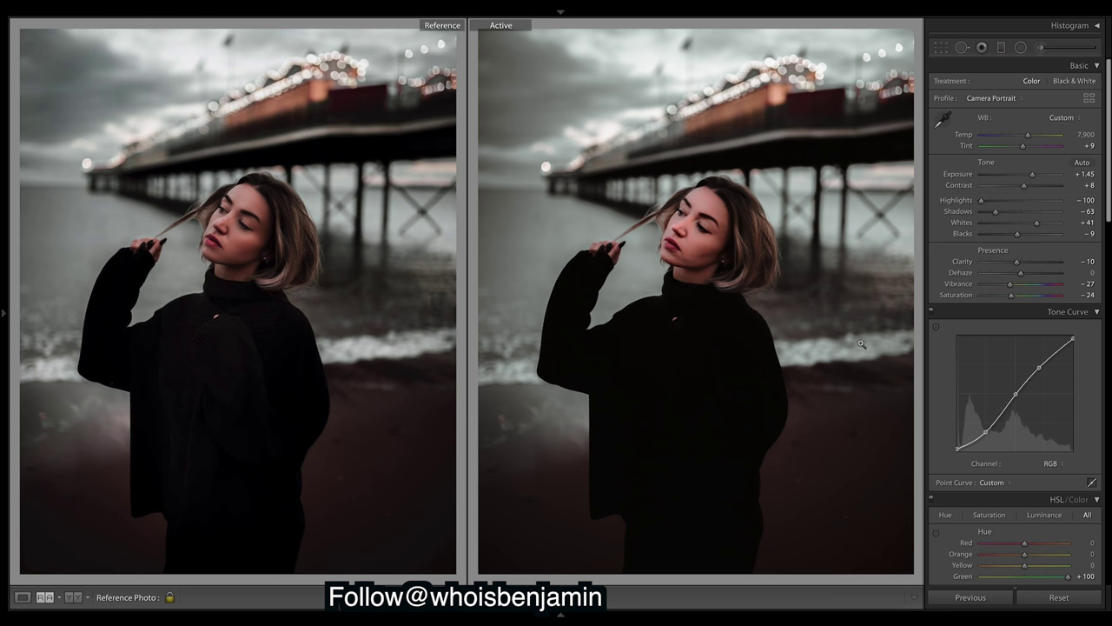
{"action": "left_click_drag", "start_coordinate": [1018, 234], "coordinate": [1014, 237]}
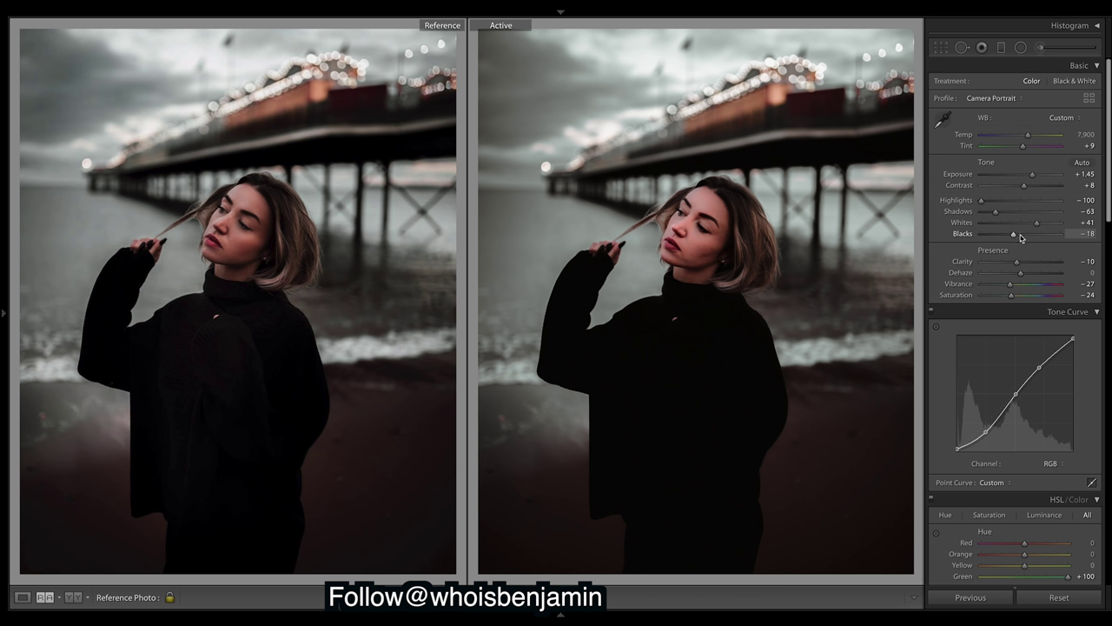
{"action": "left_click_drag", "start_coordinate": [1014, 237], "coordinate": [1014, 237]}
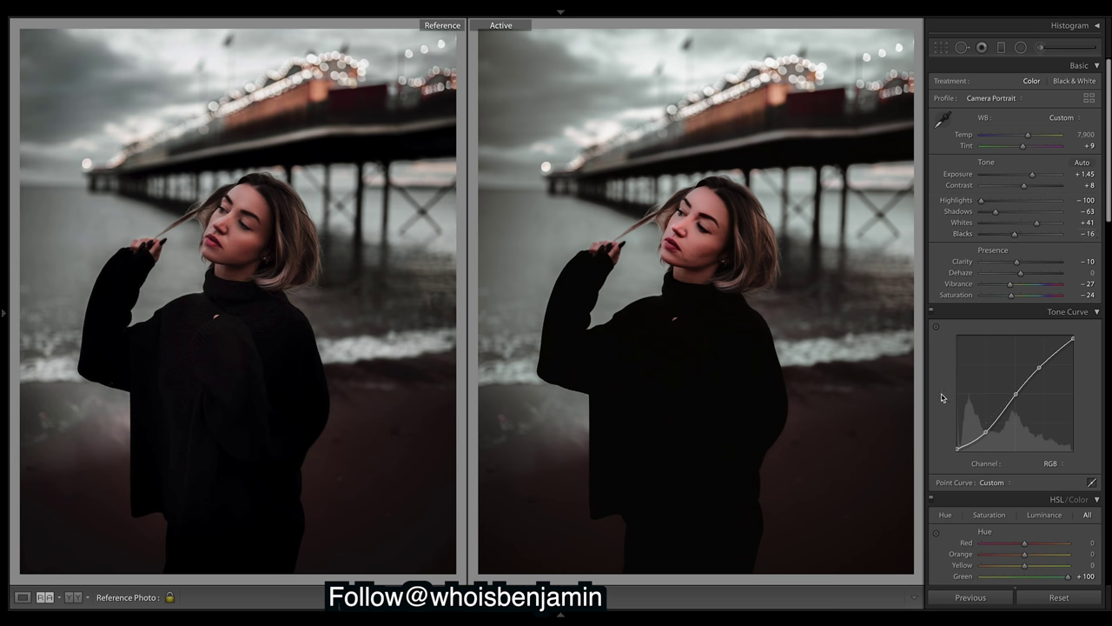
Try raising the tone curve's black endpoint to 0.0 / 5.5 %, undo it, and set the Basic Blacks to −14.
{"action": "left_click_drag", "start_coordinate": [956, 450], "coordinate": [957, 447]}
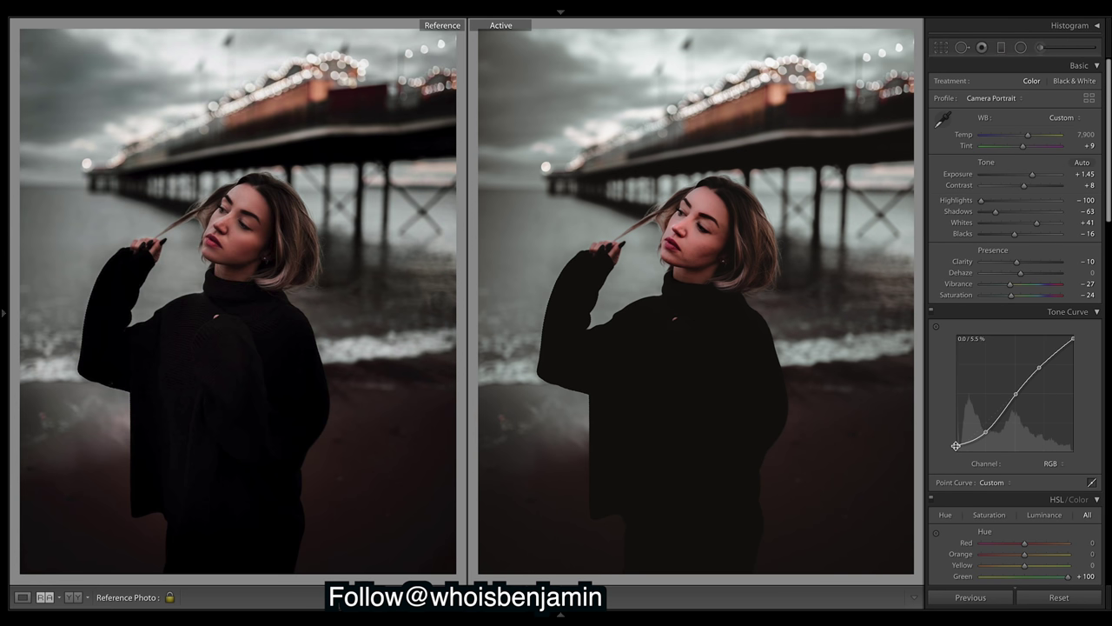
{"action": "key", "text": "ctrl+z"}
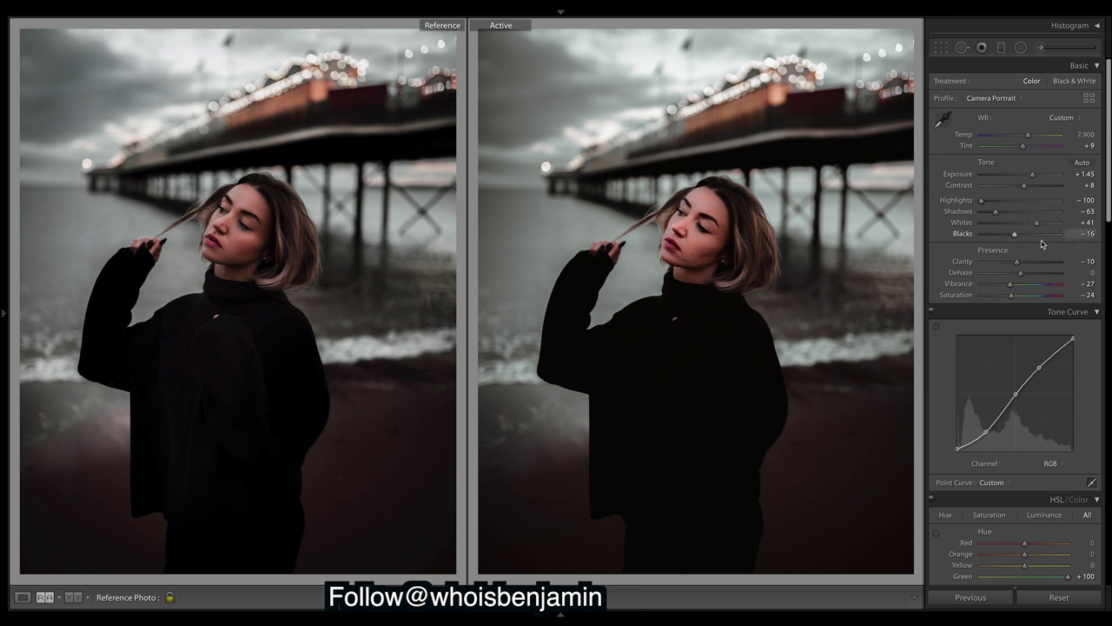
{"action": "left_click_drag", "start_coordinate": [1013, 237], "coordinate": [1015, 237]}
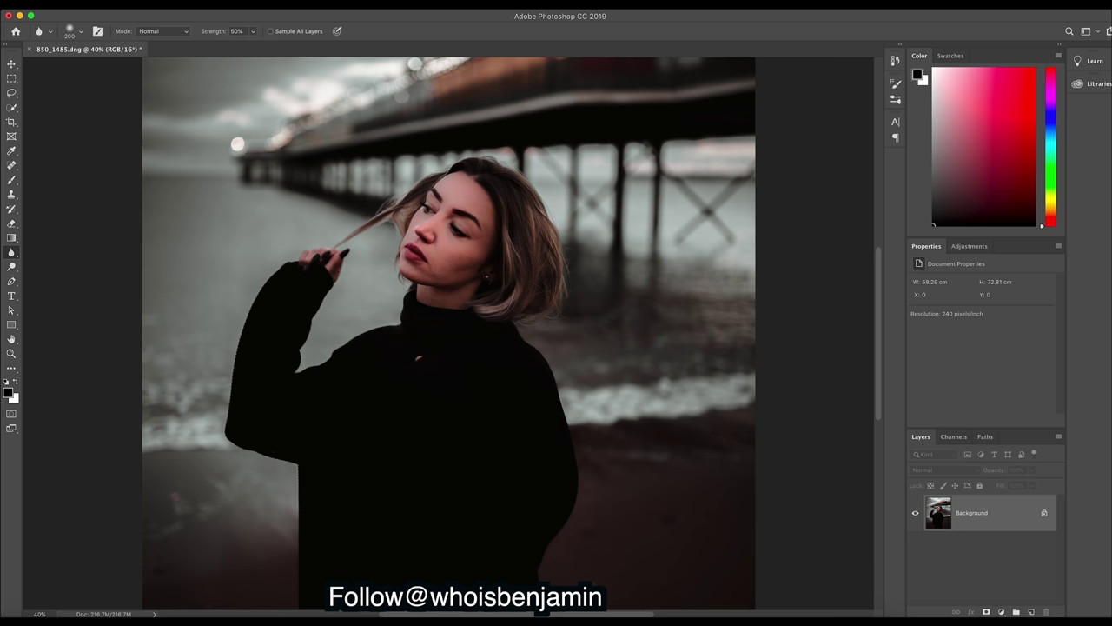
In Photoshop, duplicate the Background layer of 850_1485.dng and choose the Blur Tool.
{"action": "left_click_drag", "start_coordinate": [945, 516], "coordinate": [1031, 612]}
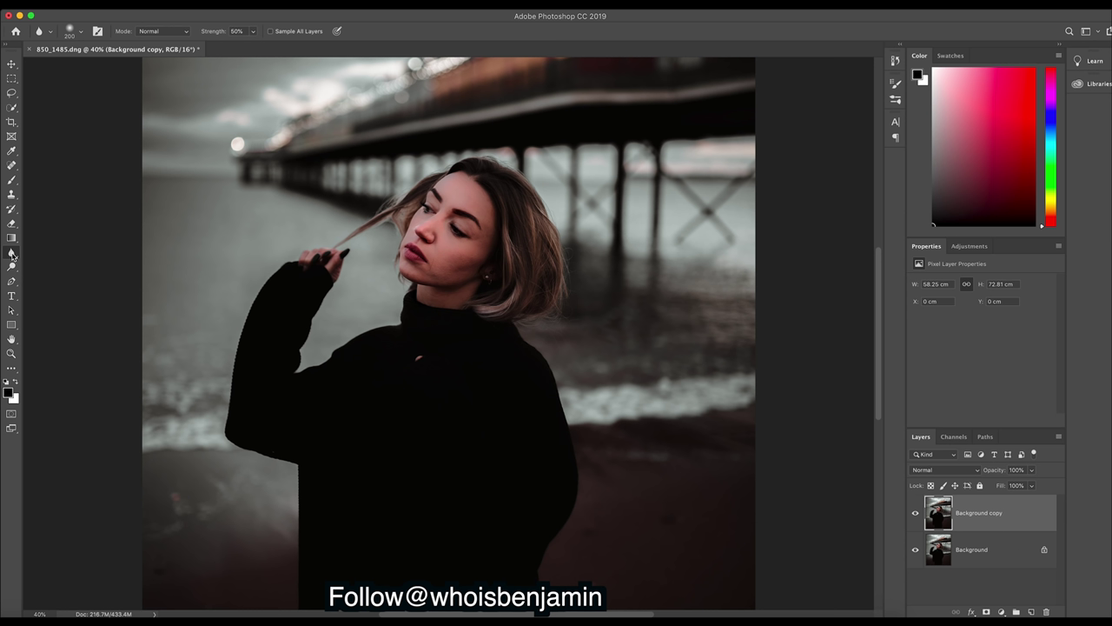
{"action": "left_click", "coordinate": [10, 254]}
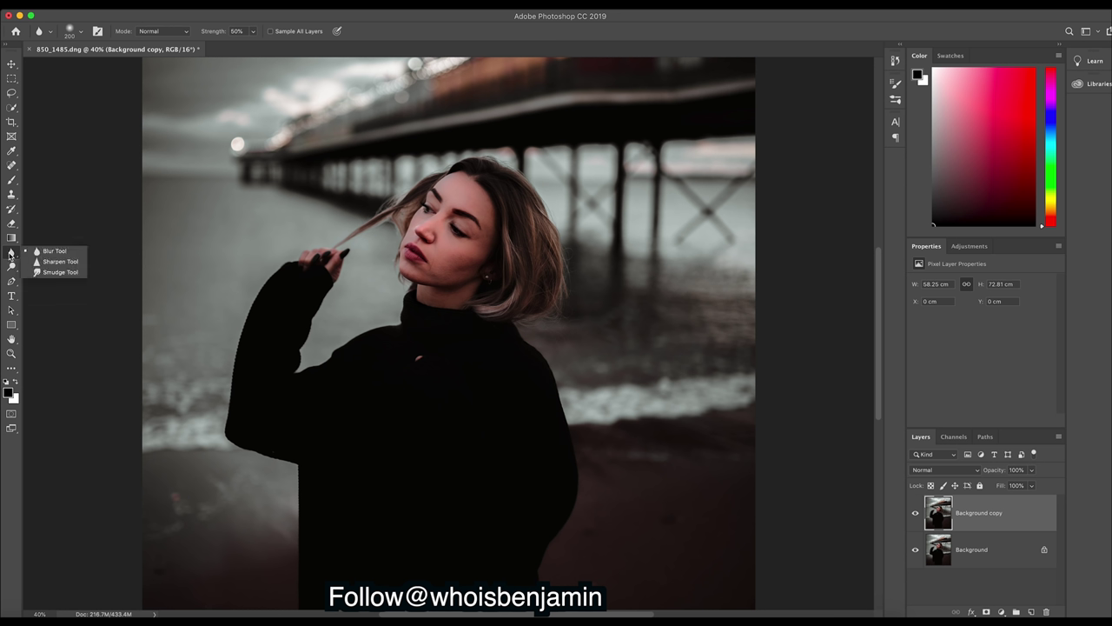
{"action": "left_click", "coordinate": [53, 251]}
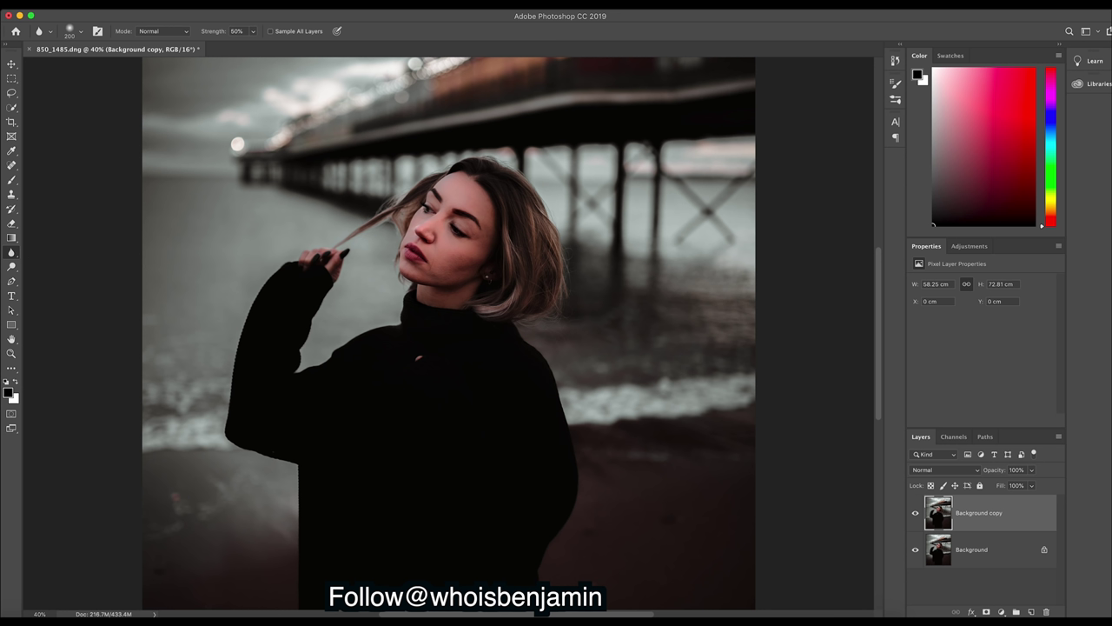
Adjust the Blur Tool's brush size and its Strength.
{"action": "key", "text": "bracketleft"}
{"action": "key", "text": "bracketleft"}
{"action": "key", "text": "bracketleft"}
{"action": "key", "text": "bracketleft"}
{"action": "key", "text": "bracketleft"}
{"action": "key", "text": "bracketright"}
{"action": "key", "text": "bracketright"}
{"action": "key", "text": "bracketright"}
{"action": "left_click_drag", "start_coordinate": [253, 30], "coordinate": [278, 50]}
Compare the image with and without the Background copy layer by toggling its visibility repeatedly, and save the document.
{"action": "left_click", "coordinate": [914, 514]}
{"action": "left_click", "coordinate": [914, 513]}
{"action": "left_click", "coordinate": [915, 514]}
{"action": "left_click", "coordinate": [914, 514]}
{"action": "left_click", "coordinate": [914, 513]}
{"action": "left_click", "coordinate": [914, 514]}
{"action": "left_click", "coordinate": [917, 514]}
{"action": "left_click", "coordinate": [915, 514]}
{"action": "left_click", "coordinate": [917, 513]}
{"action": "left_click", "coordinate": [916, 514]}
{"action": "key", "text": "ctrl+s"}
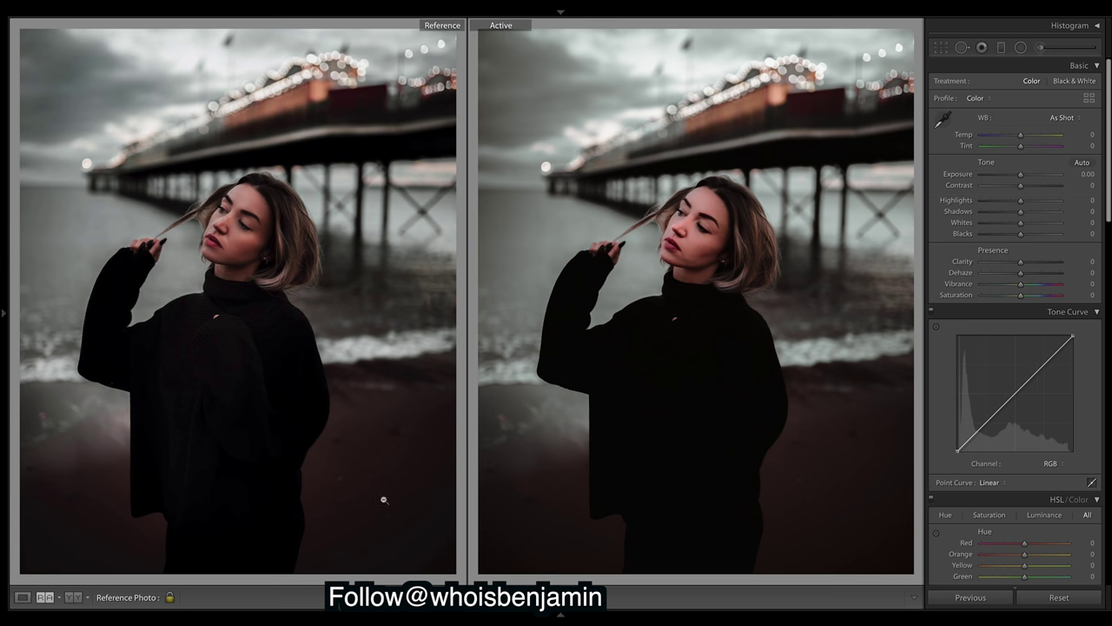
Switch back to Lightroom, select the 850_1485.dng photo and lower the face radial filter's Shadows to −9.
{"action": "mouse_move", "coordinate": [612, 618]}
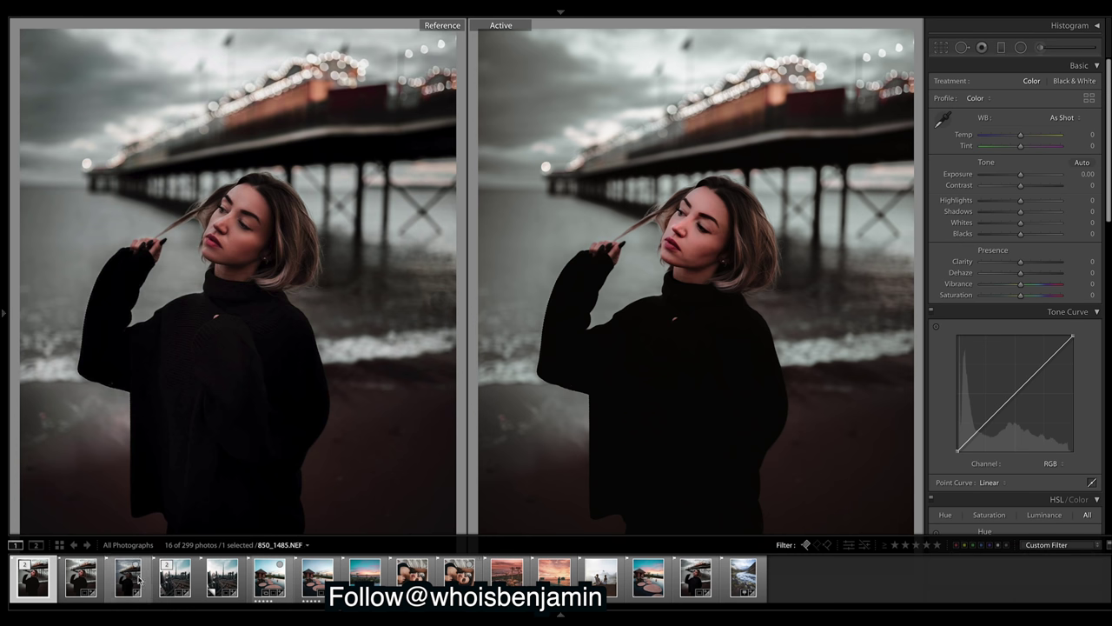
{"action": "left_click", "coordinate": [82, 584]}
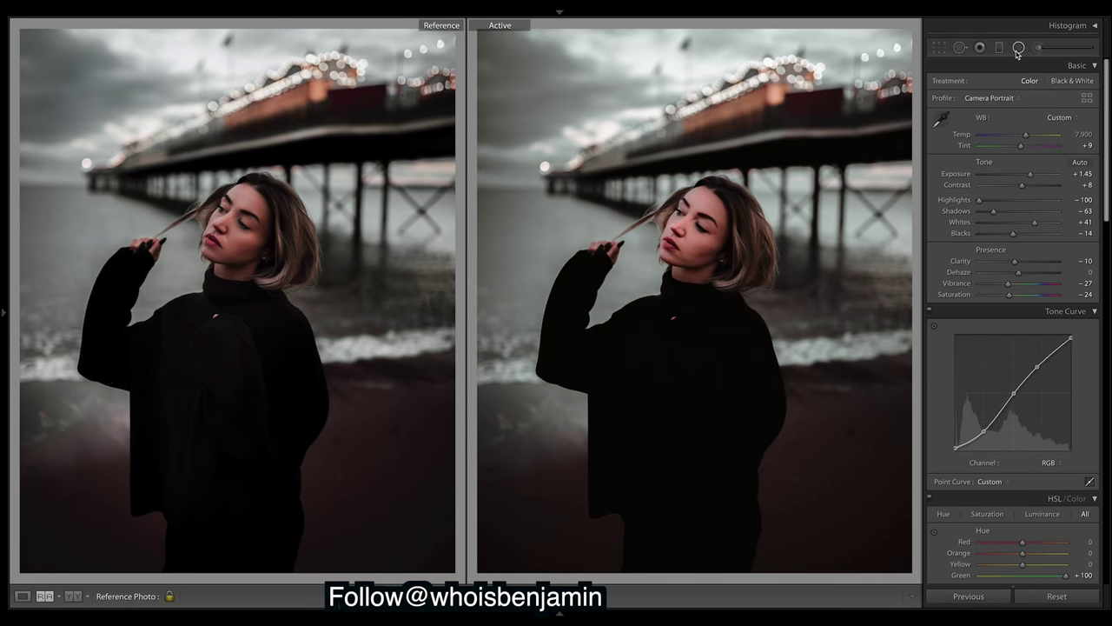
{"action": "left_click", "coordinate": [1019, 47]}
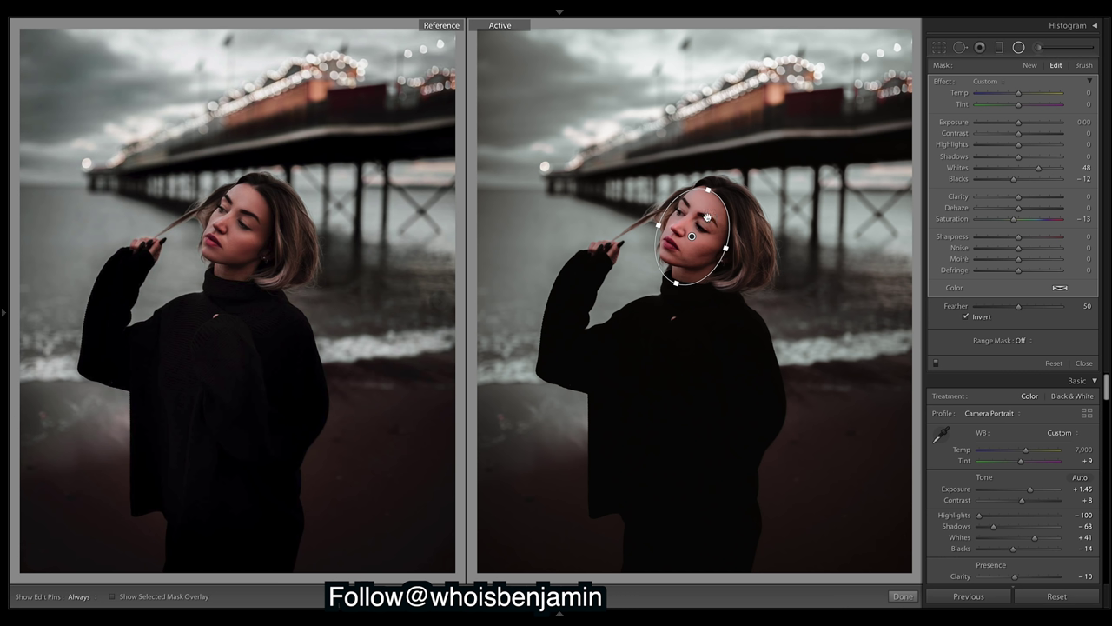
{"action": "left_click_drag", "start_coordinate": [1016, 159], "coordinate": [1006, 159]}
{"action": "key", "text": "ctrl+z"}
{"action": "key", "text": "ctrl+z"}
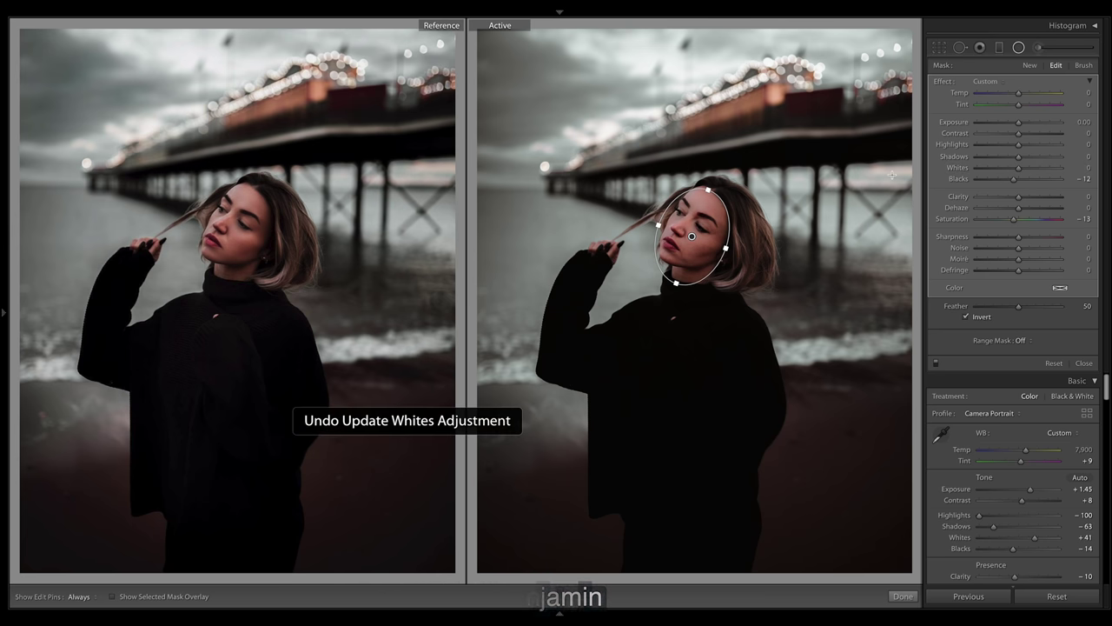
{"action": "left_click_drag", "start_coordinate": [1019, 157], "coordinate": [1015, 157]}
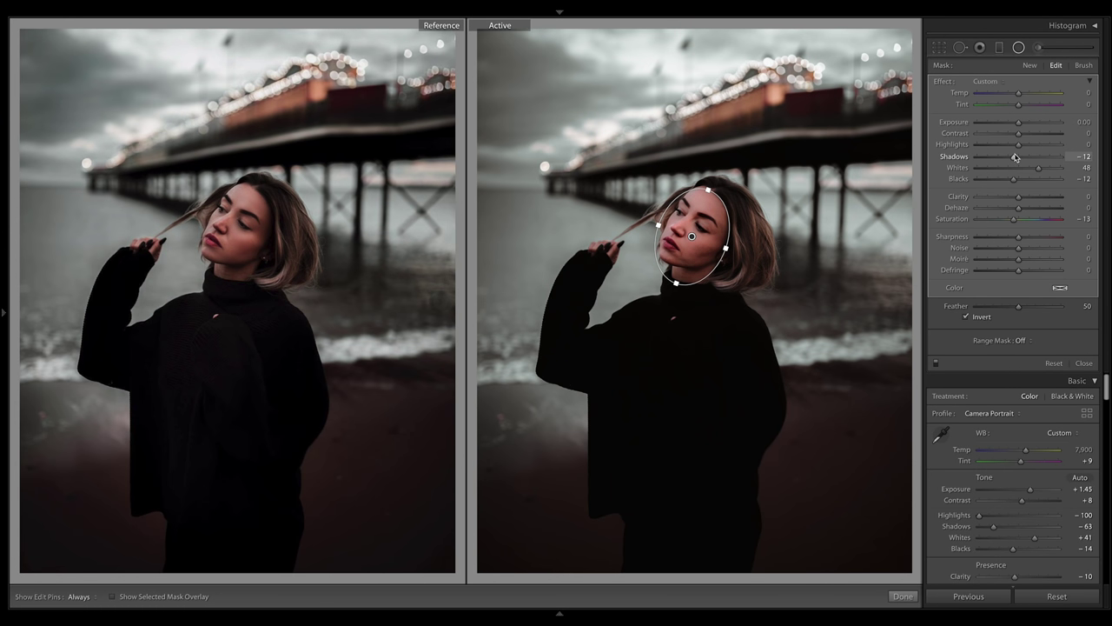
{"action": "left_click_drag", "start_coordinate": [1015, 158], "coordinate": [1015, 156]}
{"action": "left_click", "coordinate": [903, 596]}
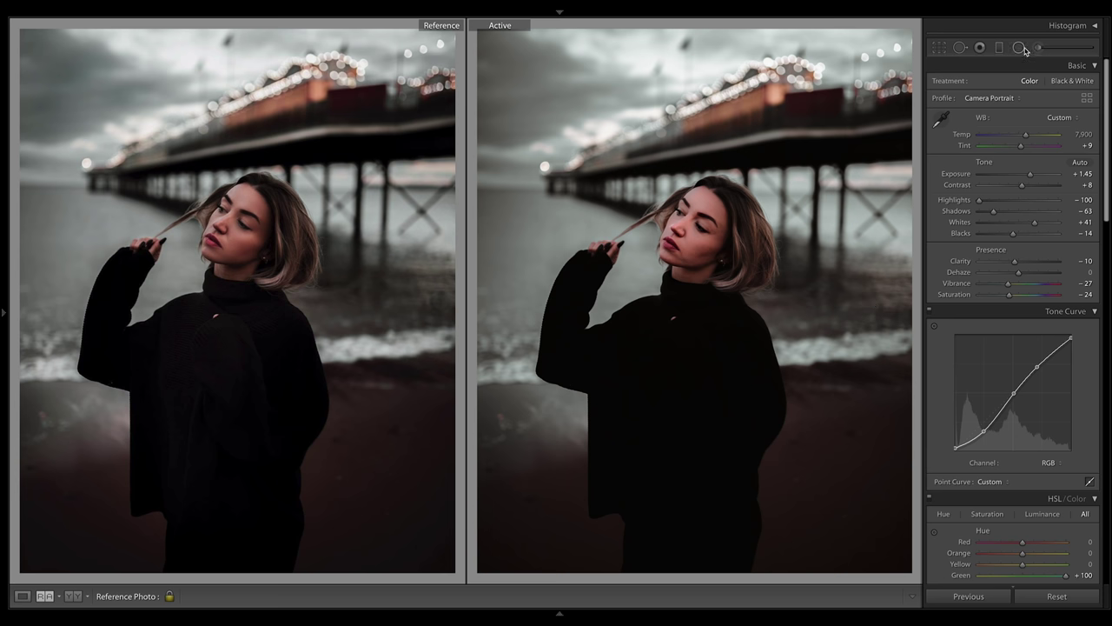
Reselect the face's radial filter, fine-tune its Shadows and finish editing the filter.
{"action": "left_click", "coordinate": [1022, 49]}
{"action": "left_click", "coordinate": [691, 236]}
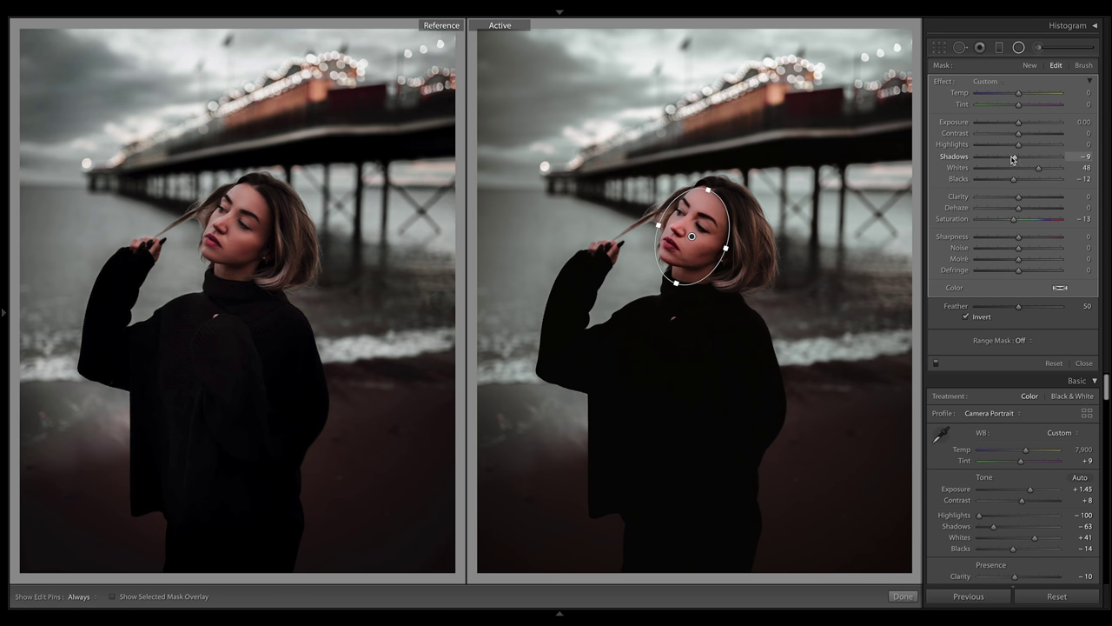
{"action": "left_click_drag", "start_coordinate": [1013, 158], "coordinate": [1012, 160]}
{"action": "left_click", "coordinate": [903, 597]}
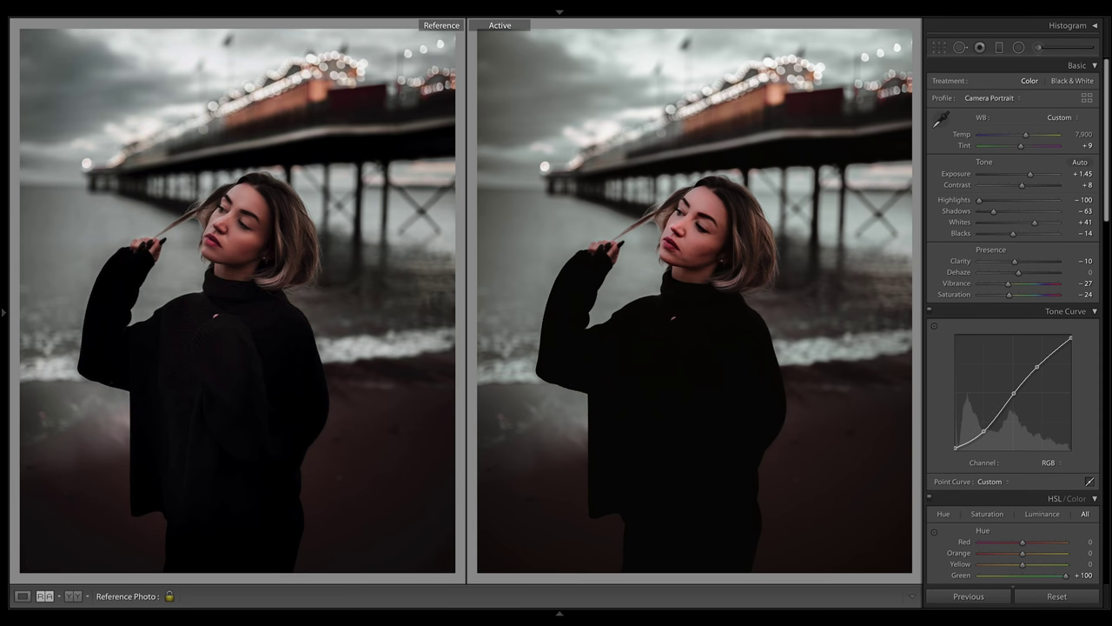
Start a new Adjustment Brush mask on the breaking waves with a size 5.0 brush and Auto Mask on.
{"action": "left_click", "coordinate": [1038, 47]}
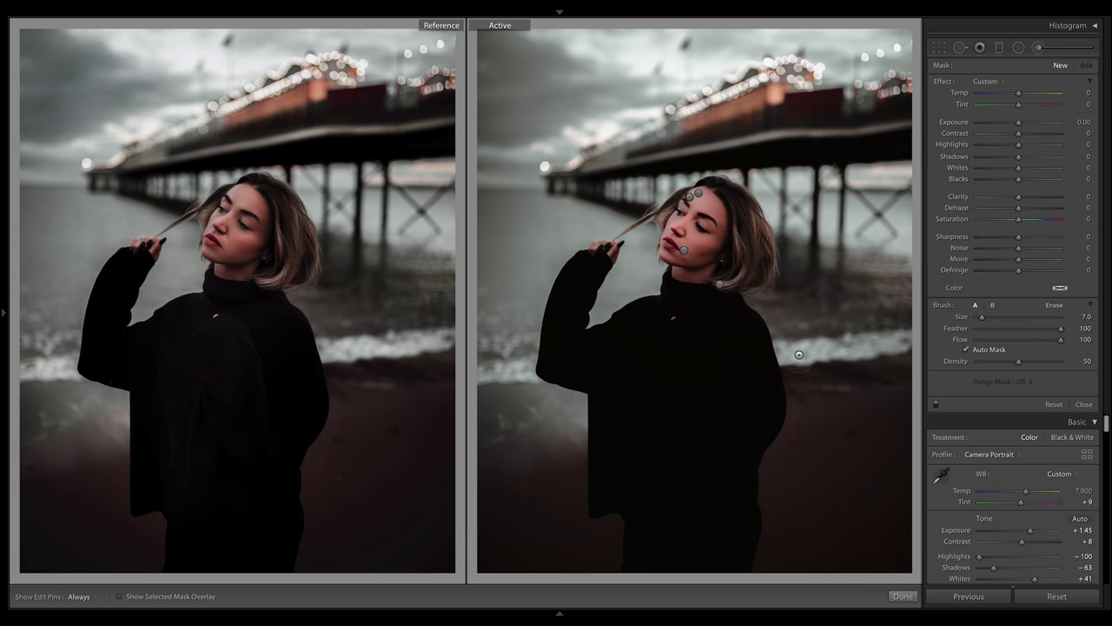
{"action": "key", "text": "bracketleft"}
{"action": "key", "text": "bracketleft"}
{"action": "key", "text": "h"}
{"action": "key", "text": "h"}
{"action": "left_click", "coordinate": [793, 354]}
{"action": "key", "text": "h"}
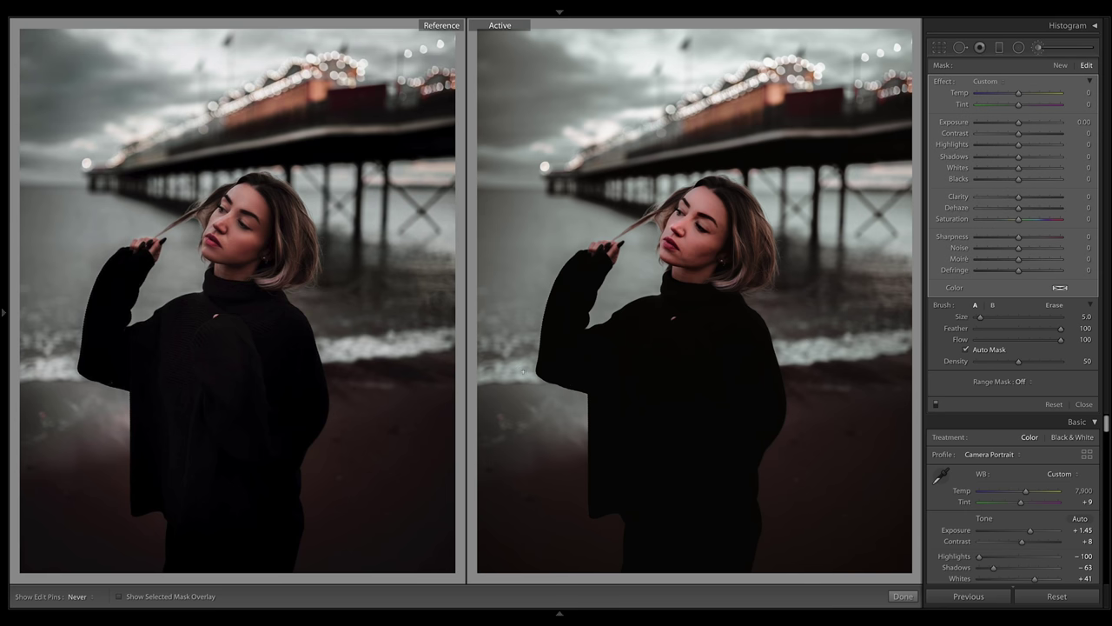
Reduce the brush size to 2.0 and set the waves mask's Exposure to 0.71.
{"action": "key", "text": "h"}
{"action": "key", "text": "bracketleft"}
{"action": "key", "text": "bracketleft"}
{"action": "key", "text": "bracketleft"}
{"action": "key", "text": "bracketleft"}
{"action": "key", "text": "bracketright"}
{"action": "mouse_move", "coordinate": [1019, 121]}
{"action": "left_mouse_down"}
{"action": "mouse_move", "coordinate": [1034, 123]}
{"action": "mouse_move", "coordinate": [1030, 133]}
{"action": "left_mouse_up"}
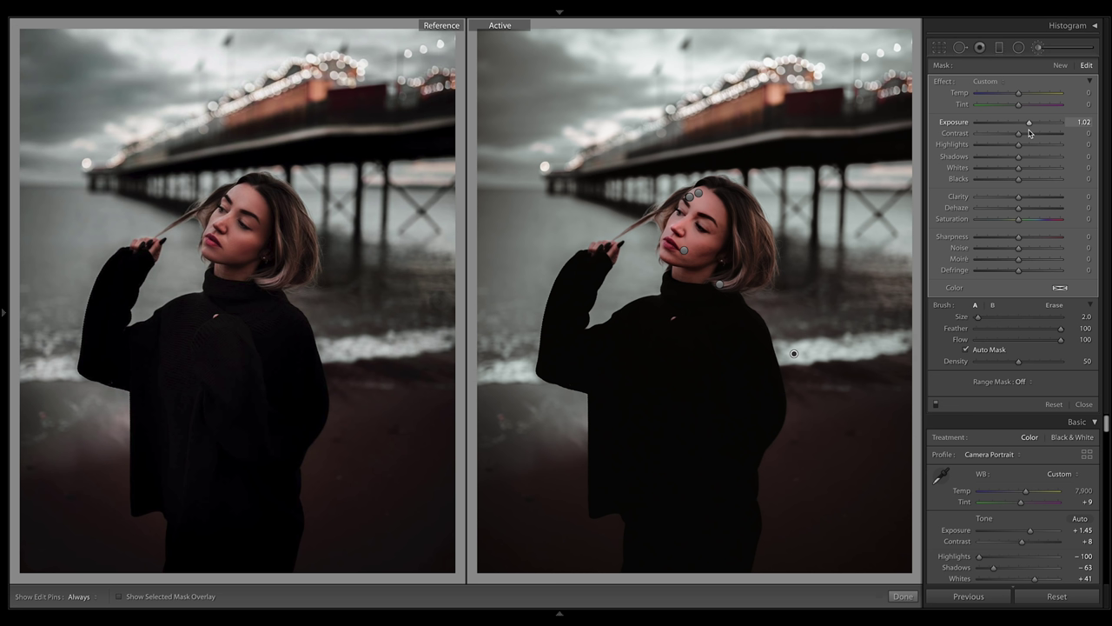
{"action": "left_click_drag", "start_coordinate": [1030, 132], "coordinate": [1026, 132]}
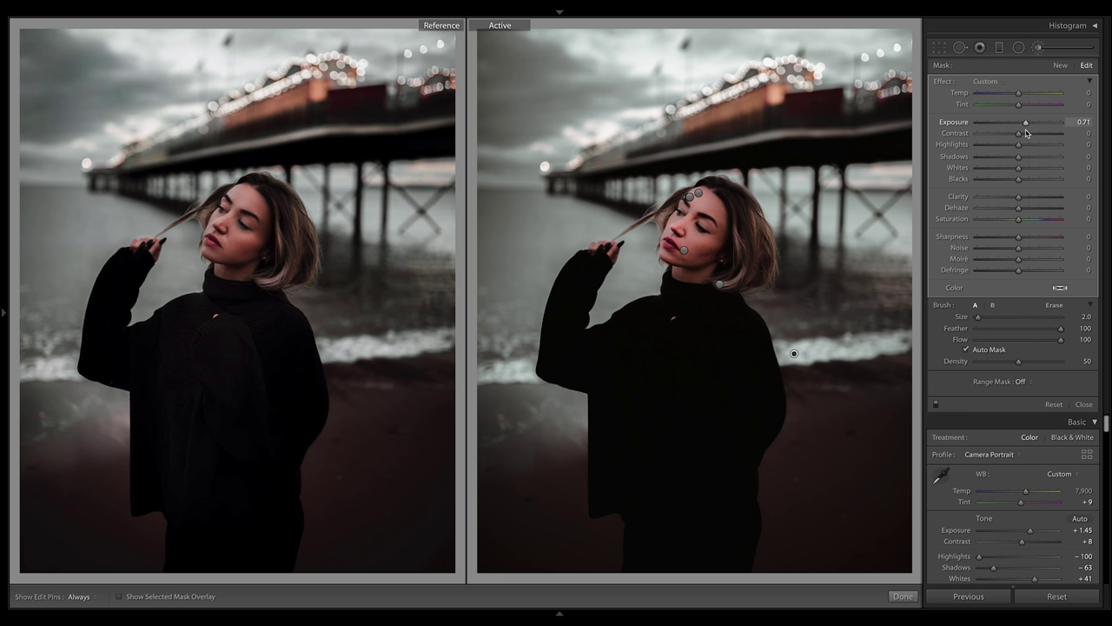
Reduce the brush size to 0.1, check the waves with the edit pins hidden, and finish the brush edit.
{"action": "scroll", "coordinate": [566, 271], "scroll_direction": "down", "scroll_amount": 3}
{"action": "key", "text": "h"}
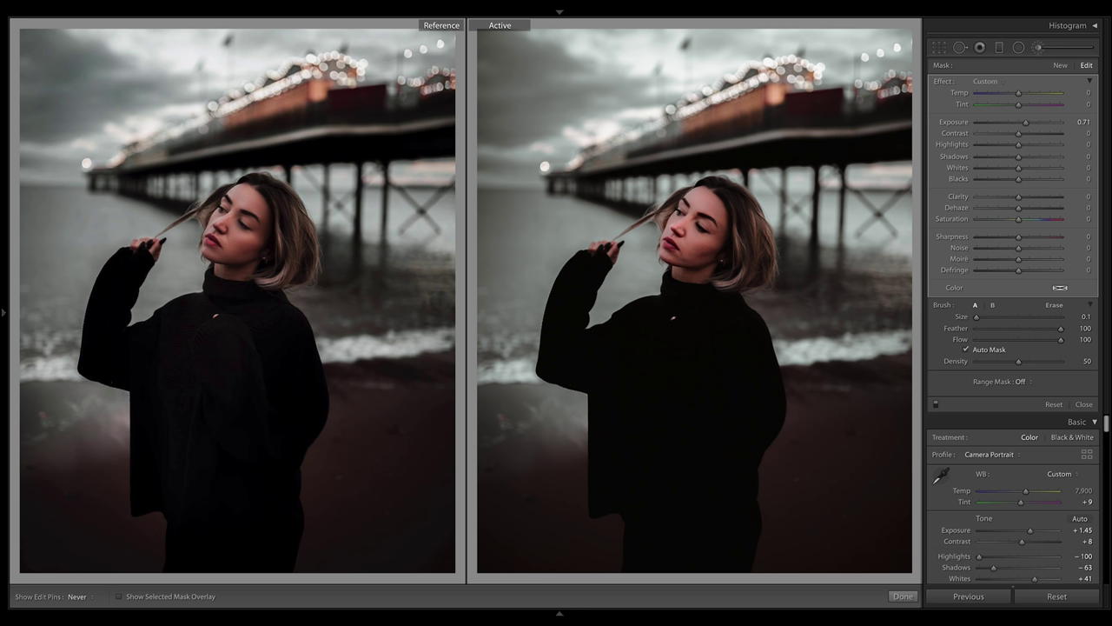
{"action": "key", "text": "h"}
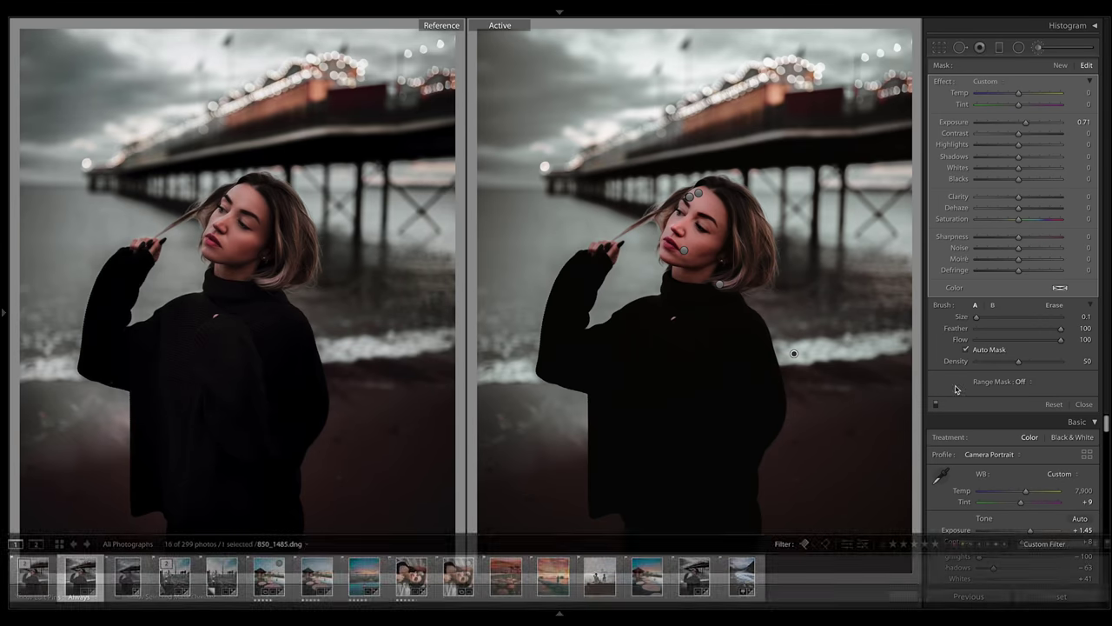
{"action": "left_click", "coordinate": [903, 596]}
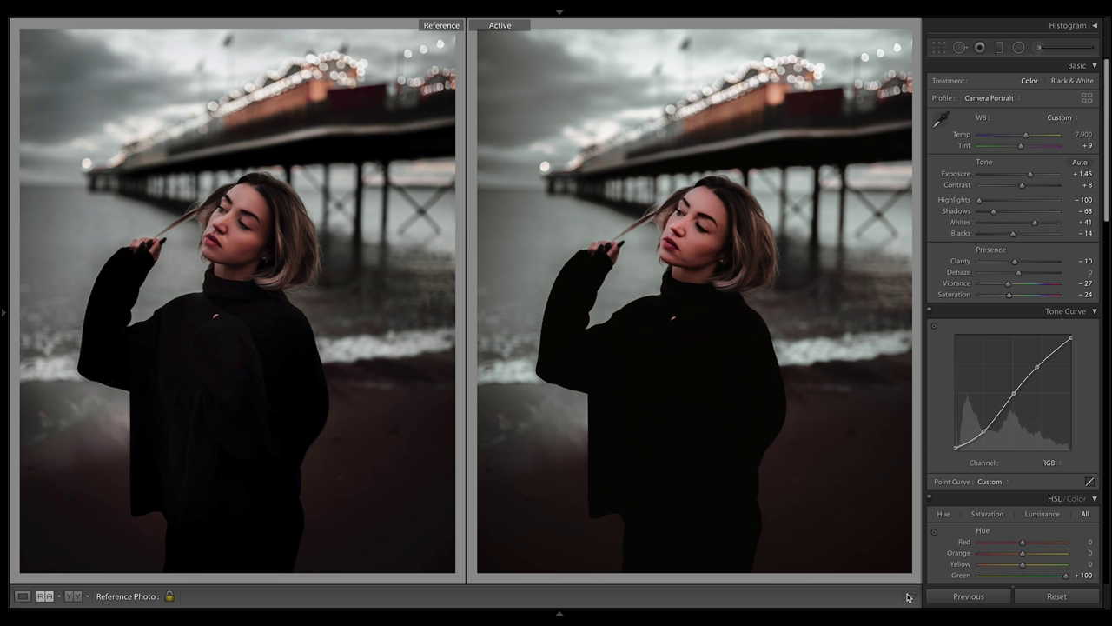
Reselect the Adjustment Brush mask on the waves and set its Exposure to 0.81 and Whites to 14.
{"action": "mouse_move", "coordinate": [1062, 12]}
{"action": "left_click", "coordinate": [1039, 48]}
{"action": "left_click", "coordinate": [793, 353]}
{"action": "left_click_drag", "start_coordinate": [1019, 122], "coordinate": [1029, 128]}
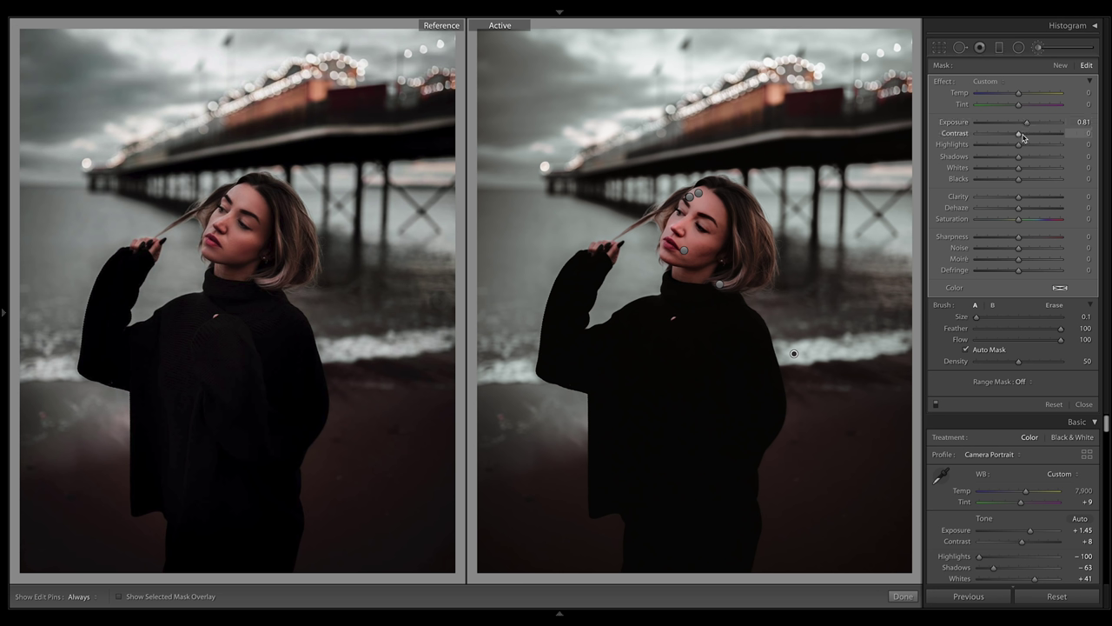
{"action": "left_click", "coordinate": [1028, 171]}
{"action": "left_click_drag", "start_coordinate": [1030, 171], "coordinate": [1024, 172]}
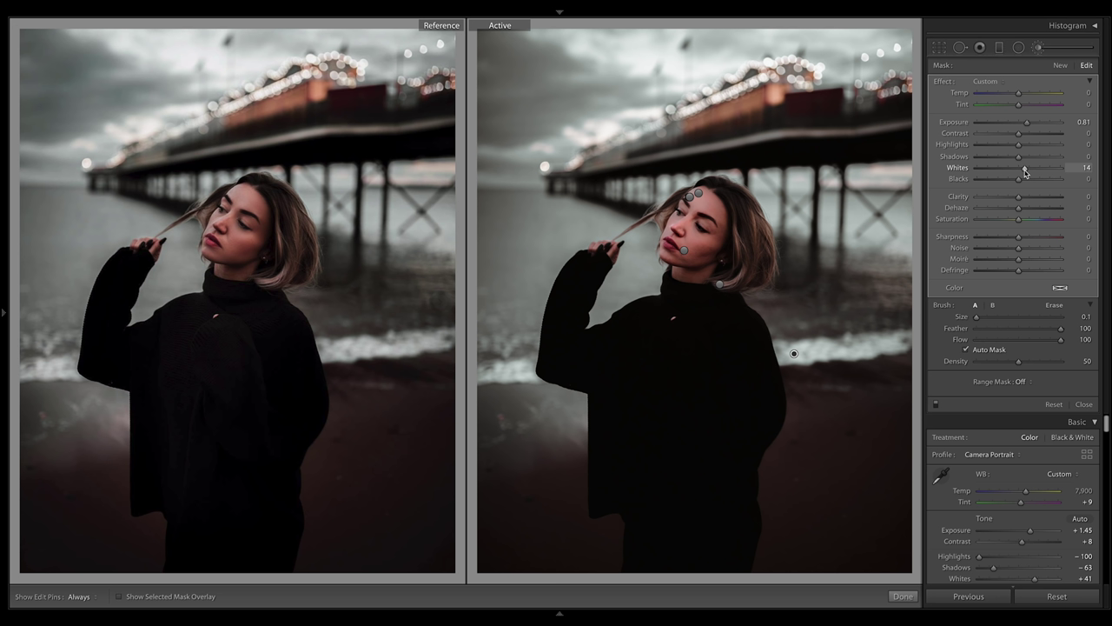
{"action": "left_click_drag", "start_coordinate": [1025, 173], "coordinate": [1025, 172]}
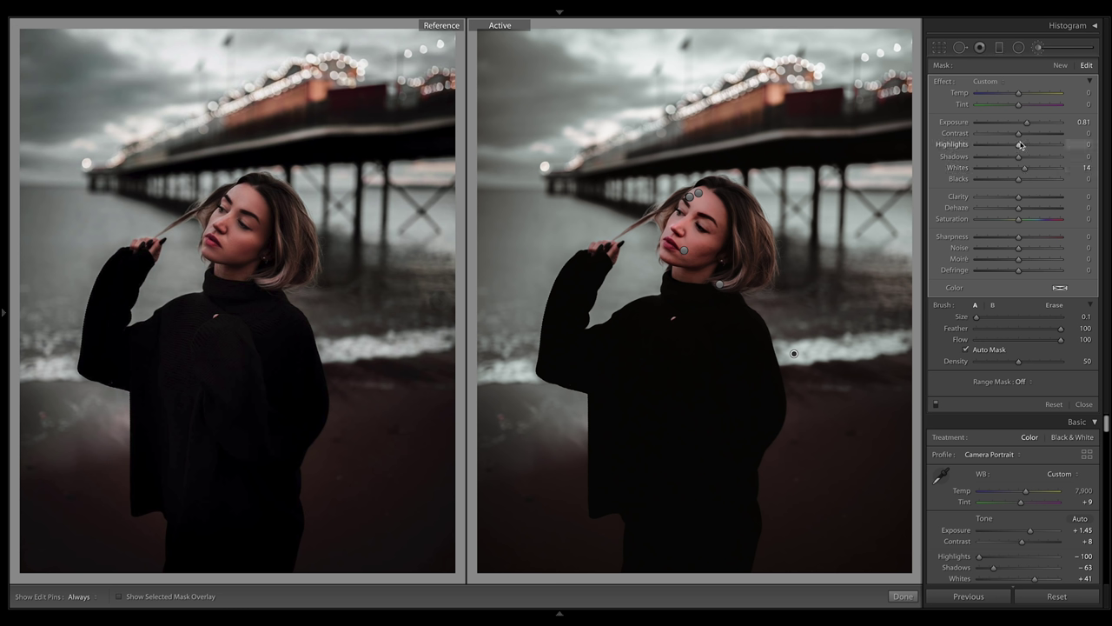
Set the waves mask's Highlights to 18 and the brush size to 4.0, and check the result with the edit pins hidden.
{"action": "left_click_drag", "start_coordinate": [1019, 144], "coordinate": [1029, 147]}
{"action": "scroll", "coordinate": [850, 387], "scroll_direction": "up", "scroll_amount": 3}
{"action": "scroll", "coordinate": [794, 353], "scroll_direction": "down", "scroll_amount": 1}
{"action": "key", "text": "h"}
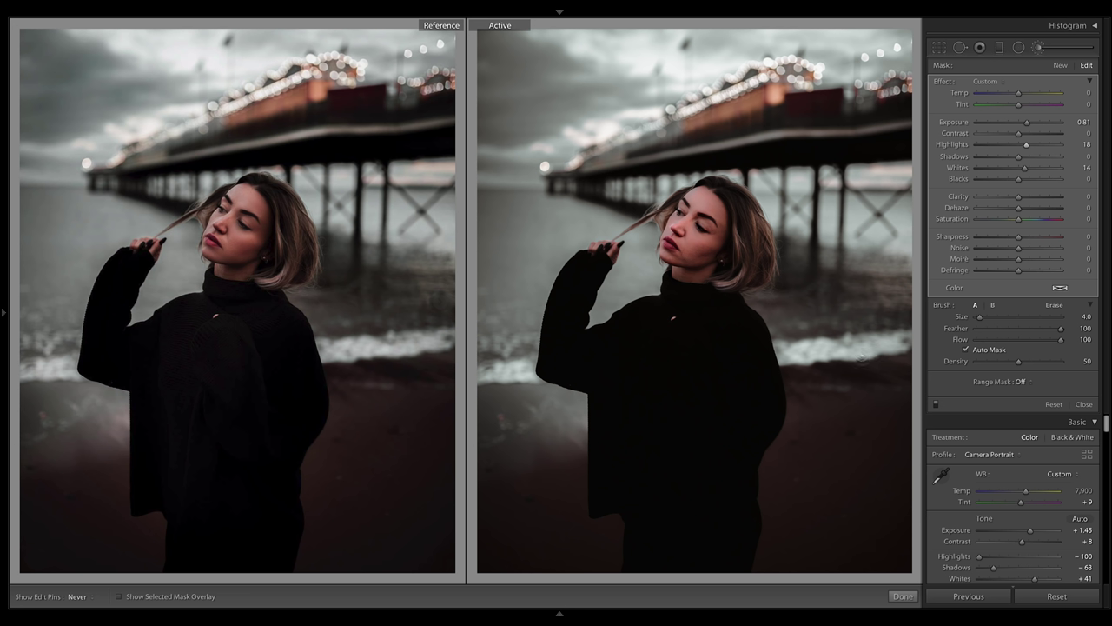
{"action": "key", "text": "h"}
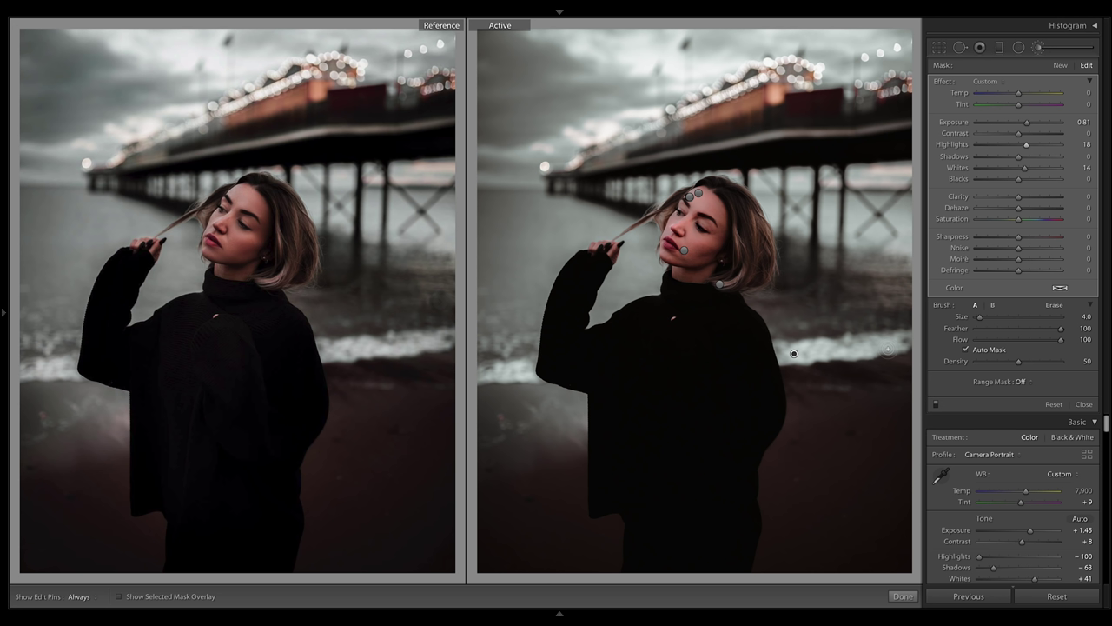